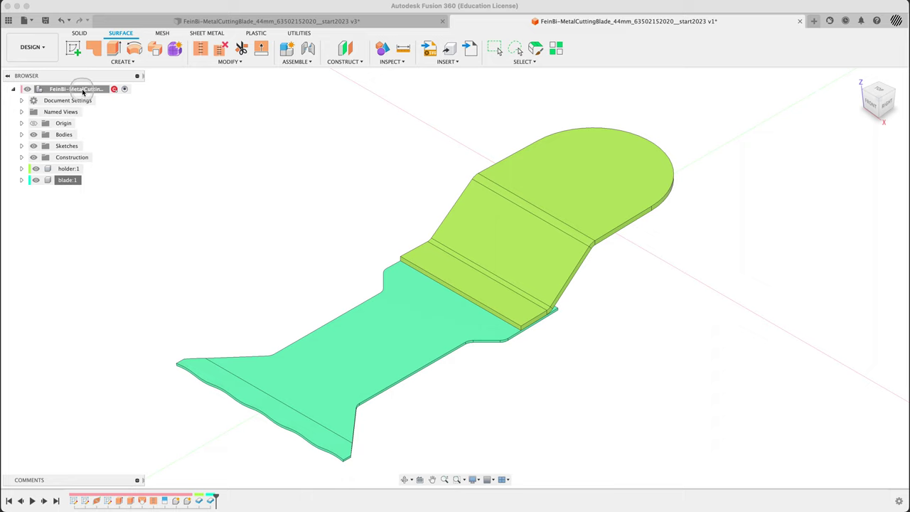
Measure the blade's top face (1535.002 mm²) and make blade:1 the active component.
left_click(361, 381)
left_click(526, 425)
left_click(366, 330)
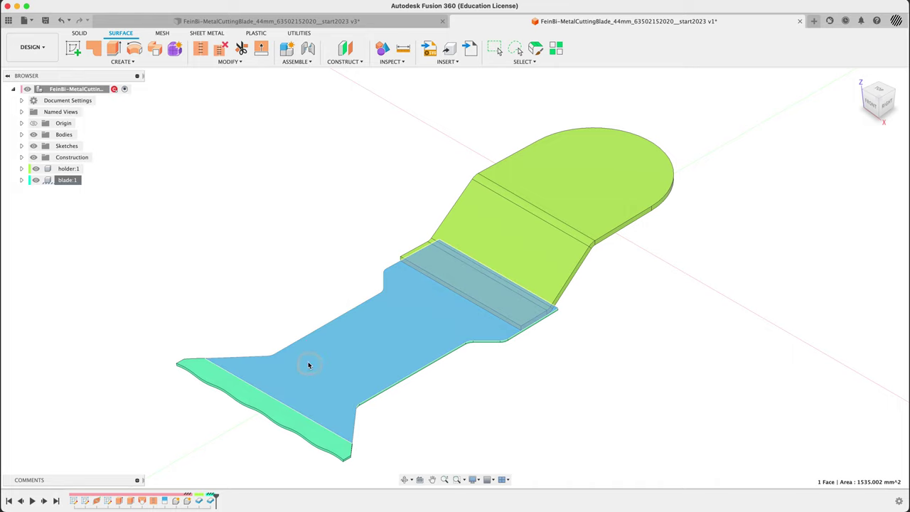
left_click(87, 181)
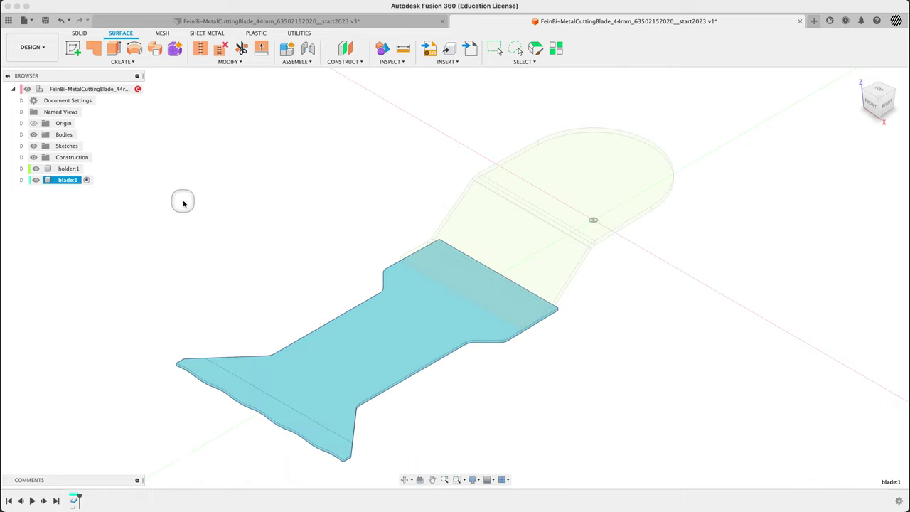
middle_click_drag(250, 196, 278, 185, "shift")
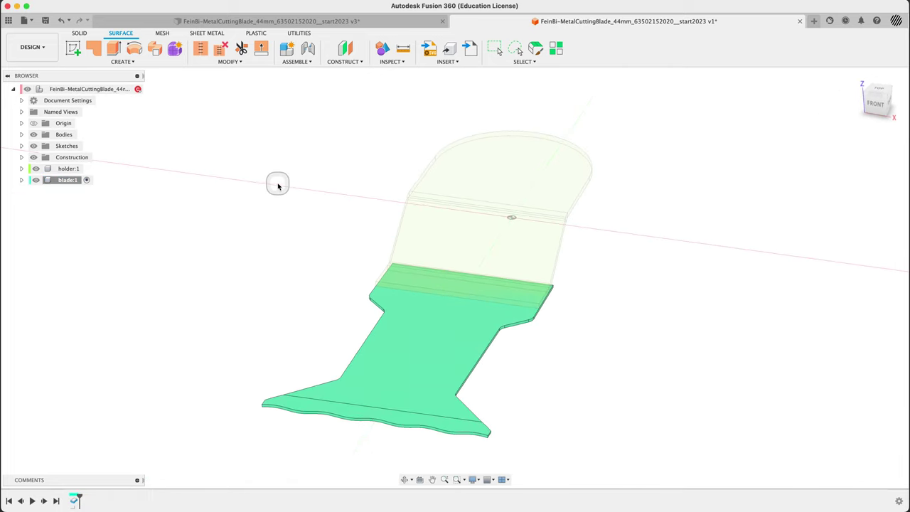
left_click(385, 21)
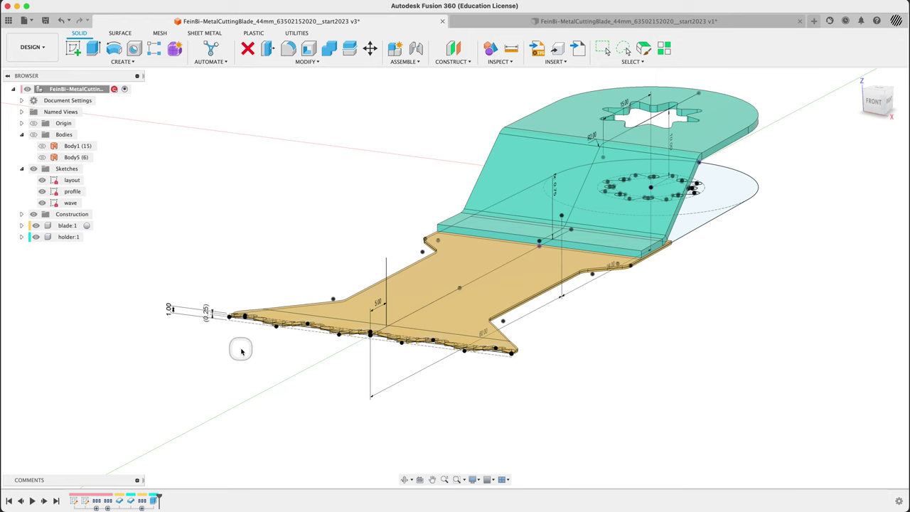
scroll(245, 346, "up", 10)
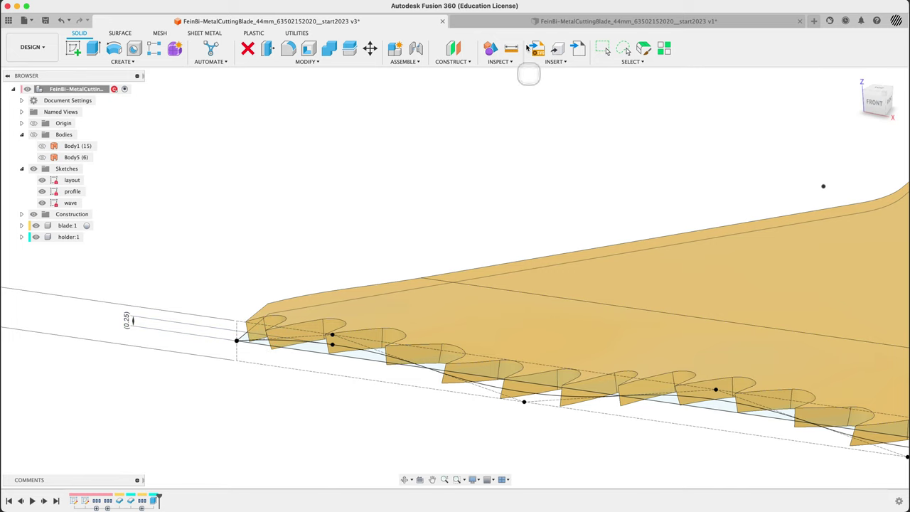
key("ctrl+Tab")
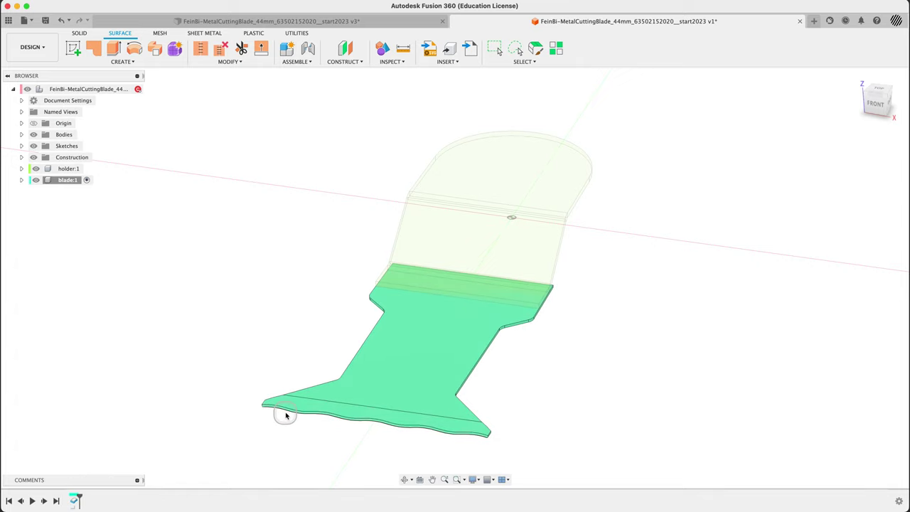
Start a Plane Along Path on the blade tip's short end edge.
scroll(276, 411, "up", 6)
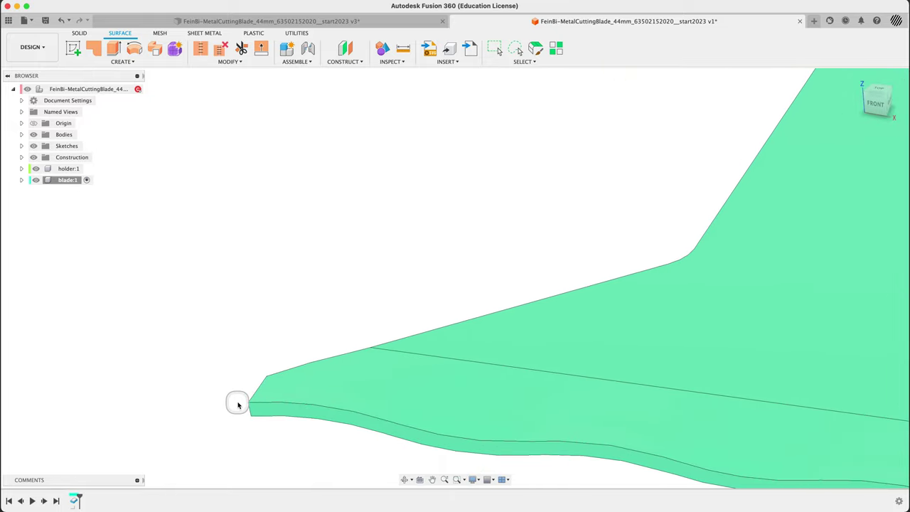
middle_click_drag(238, 404, 585, 410, "shift")
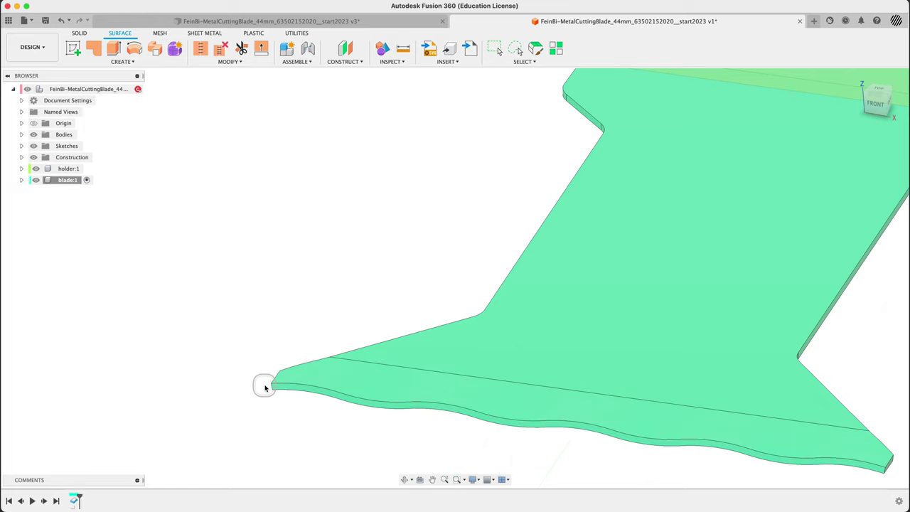
scroll(265, 387, "up", 5)
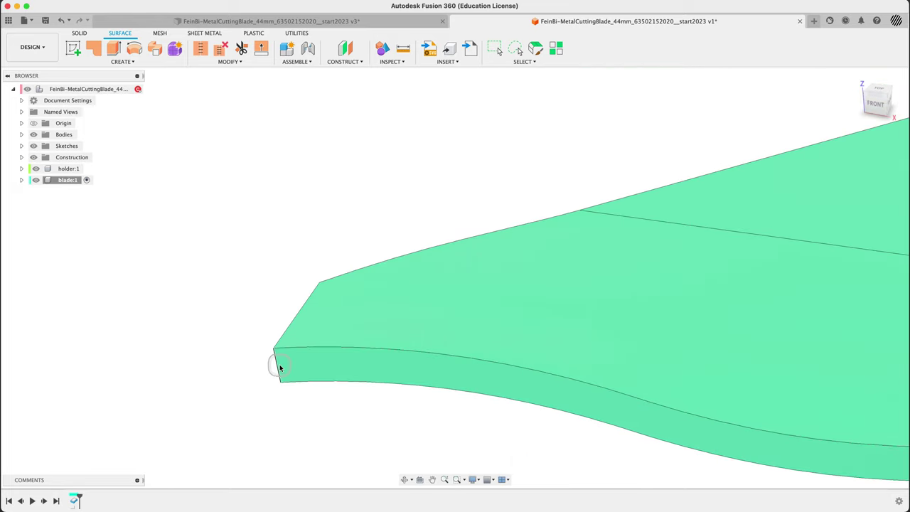
left_click(405, 62)
left_click(340, 63)
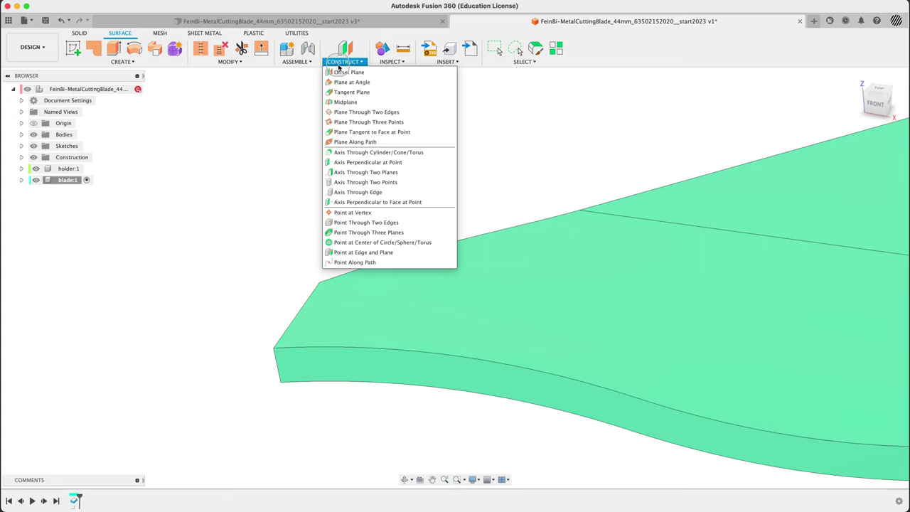
left_click(355, 143)
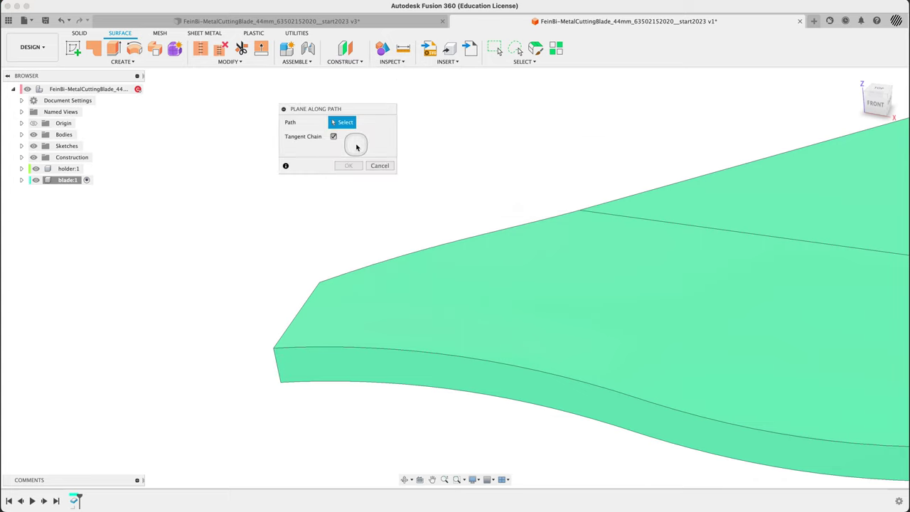
left_click(149, 242)
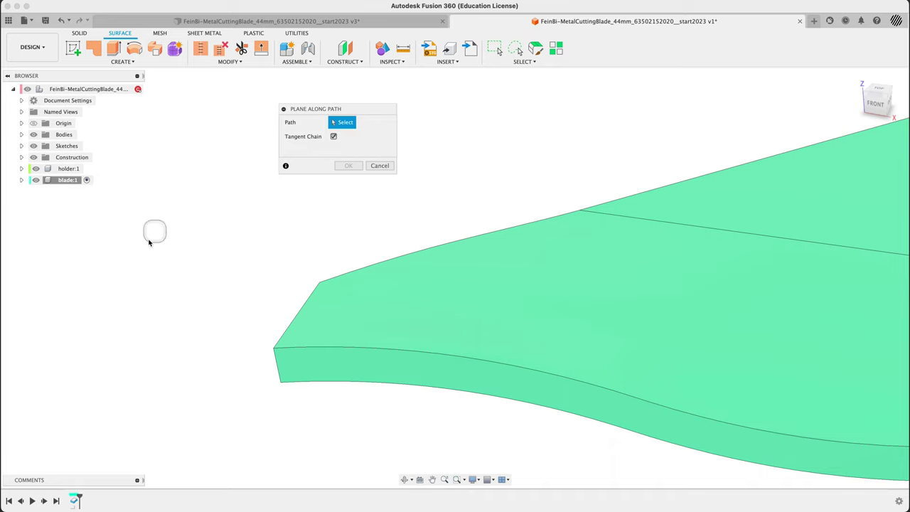
left_click(274, 367)
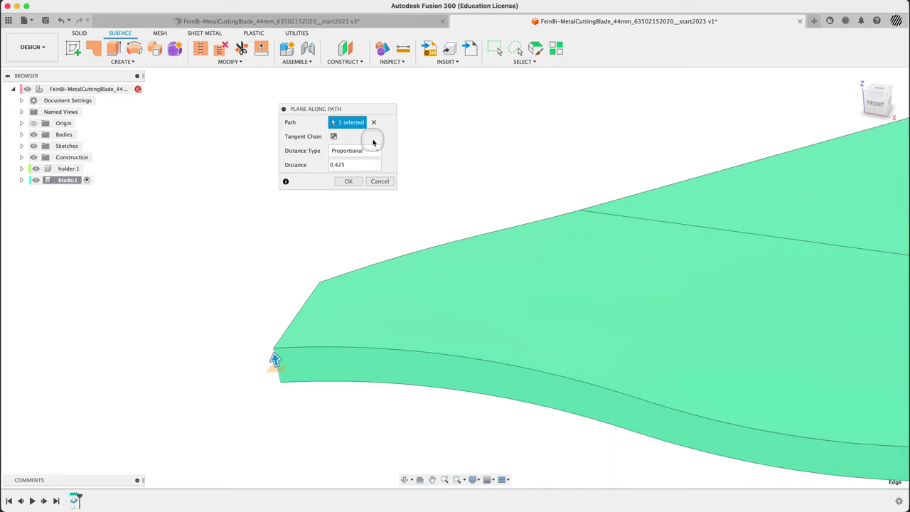
Set the plane's distance type to Proportional at 0.50 and create Plane1.
scroll(274, 366, "up", 5)
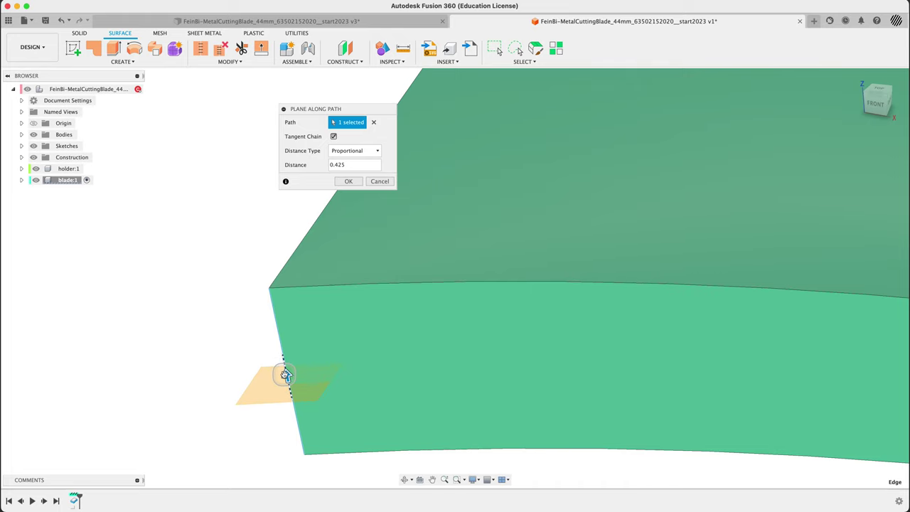
mouse_move(285, 375)
left_mouse_down()
mouse_move(266, 278)
mouse_move(305, 443)
mouse_move(284, 360)
left_mouse_up()
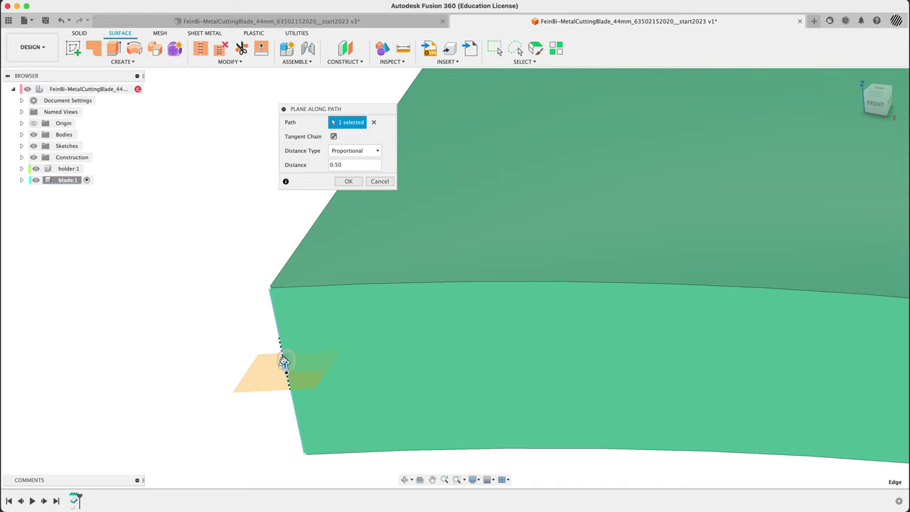
left_click(351, 152)
left_click(350, 166)
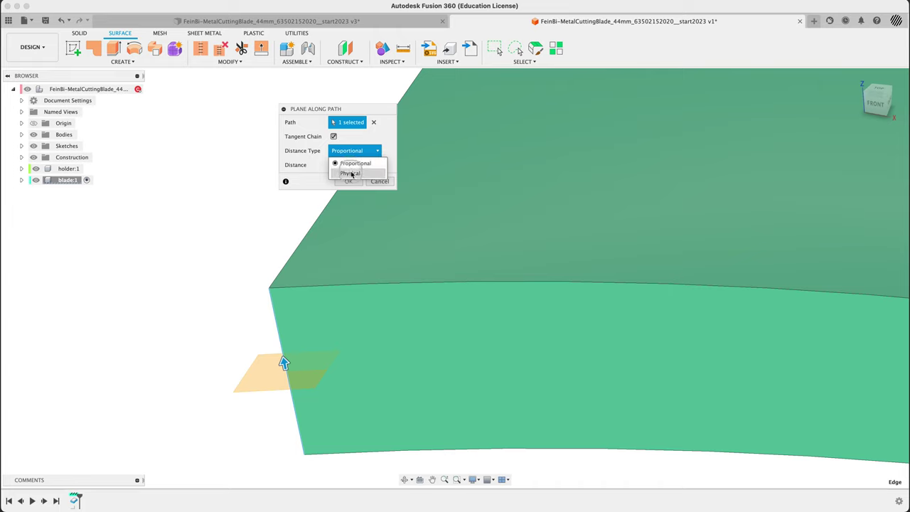
left_click(351, 173)
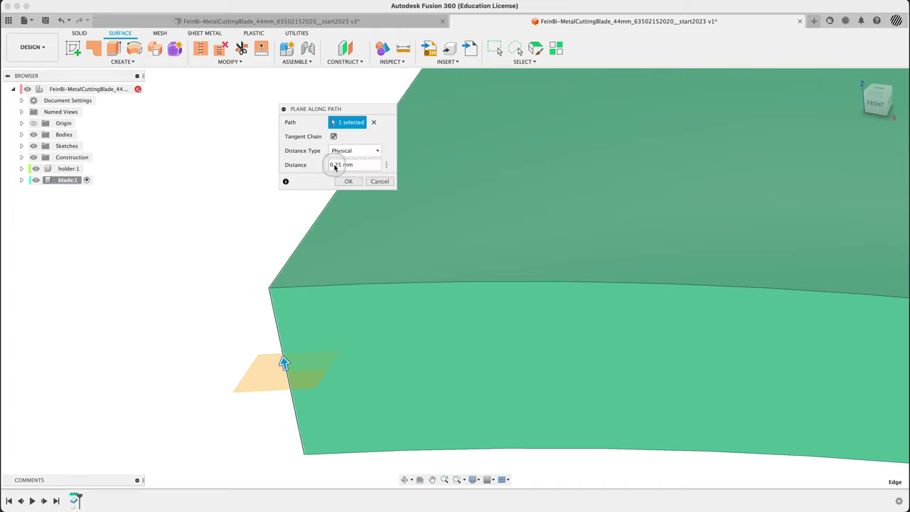
left_click(363, 155)
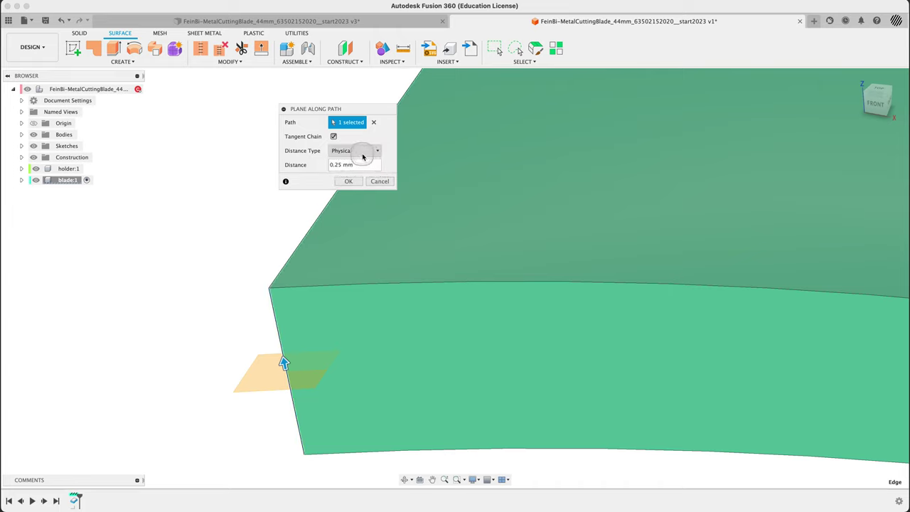
left_click(357, 164)
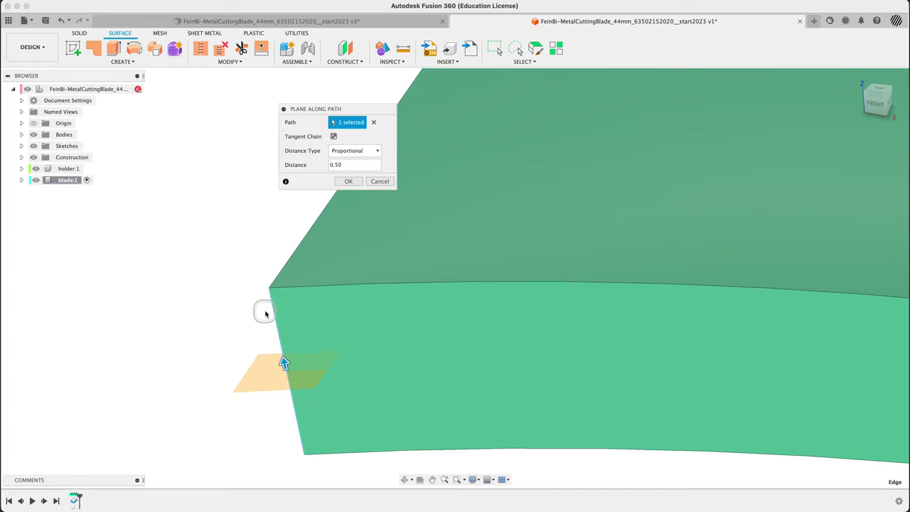
left_click(348, 182)
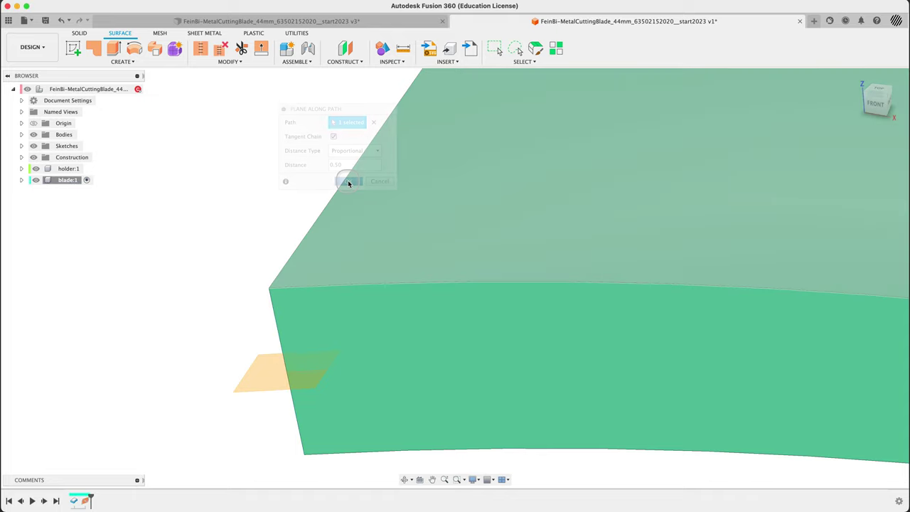
Rename the Plane1 feature to toothProfile.
right_click(88, 501)
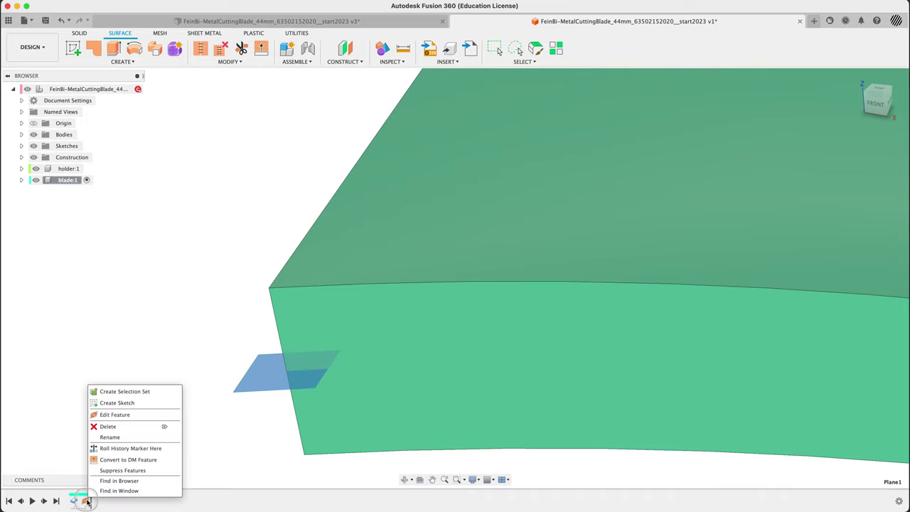
left_click(103, 442)
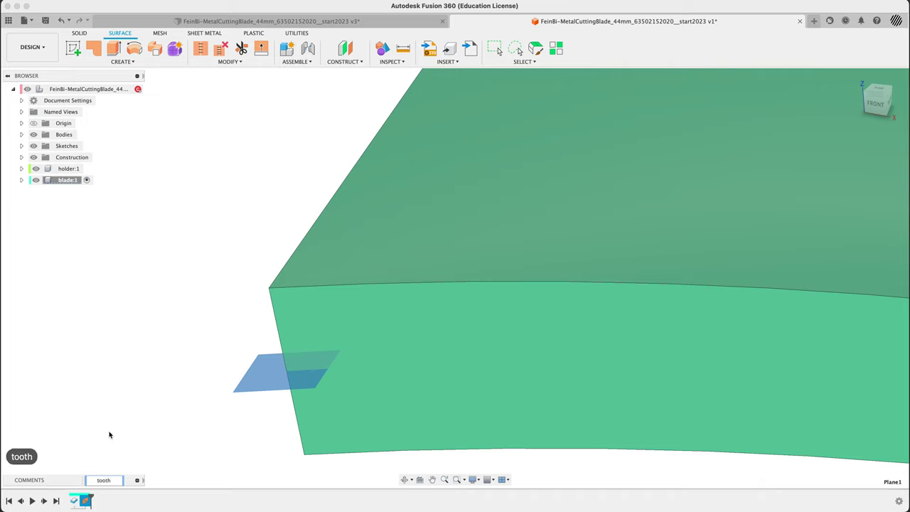
type("P")
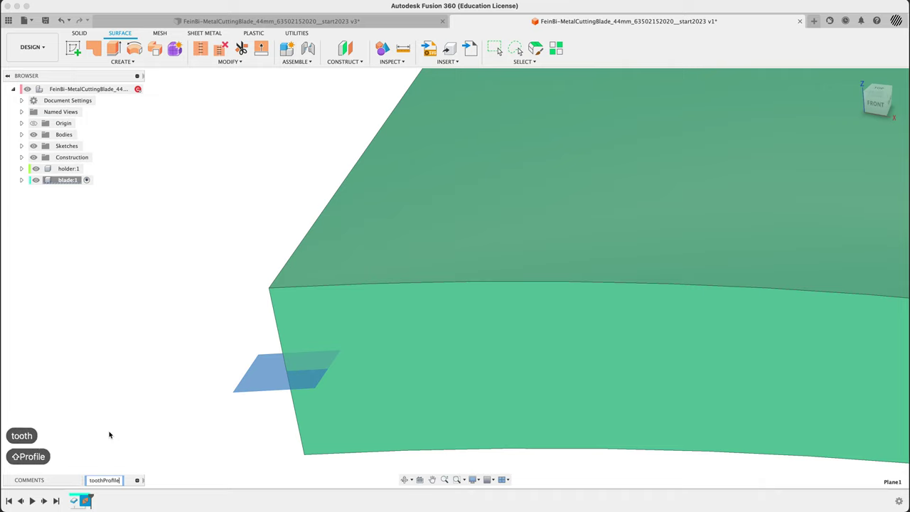
type("rofile")
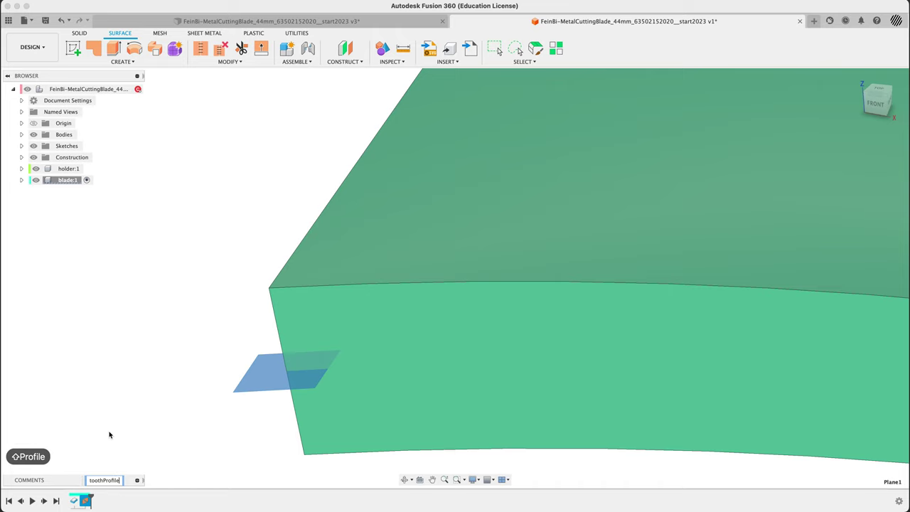
key("Return")
left_click(110, 430)
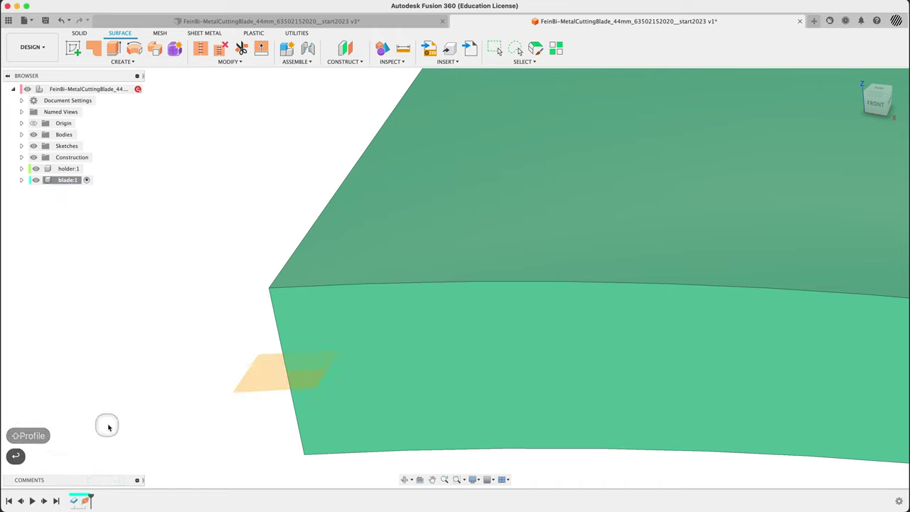
Create a sketch on the tooth plane and rename it toothProfile.
right_click(254, 376)
left_click(272, 426)
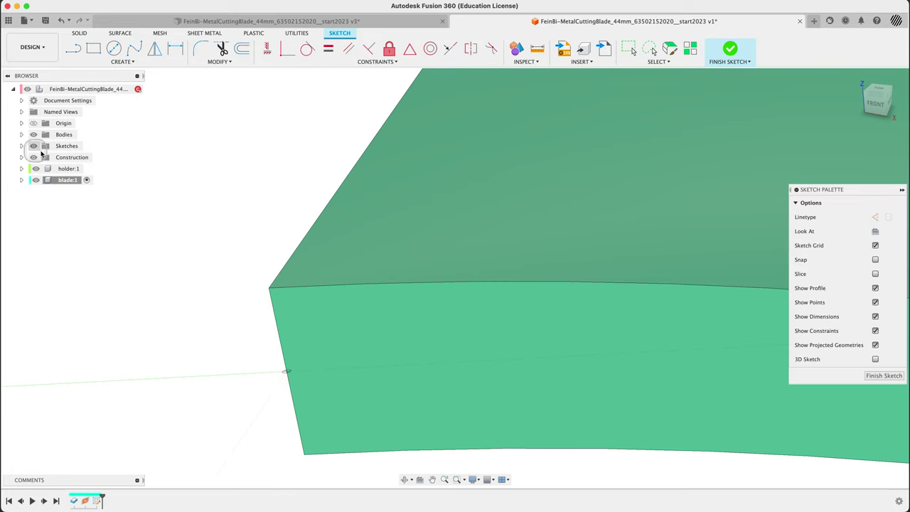
left_click(22, 180)
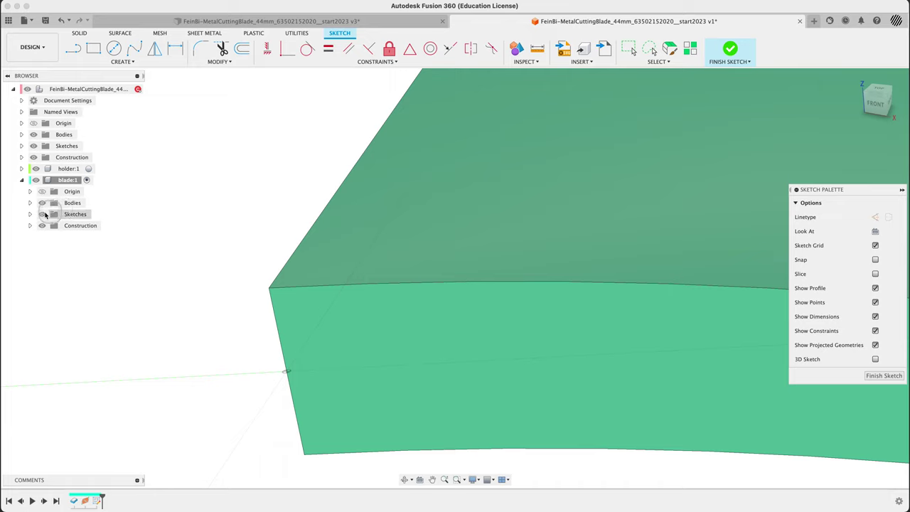
left_click(30, 214)
left_click(78, 226)
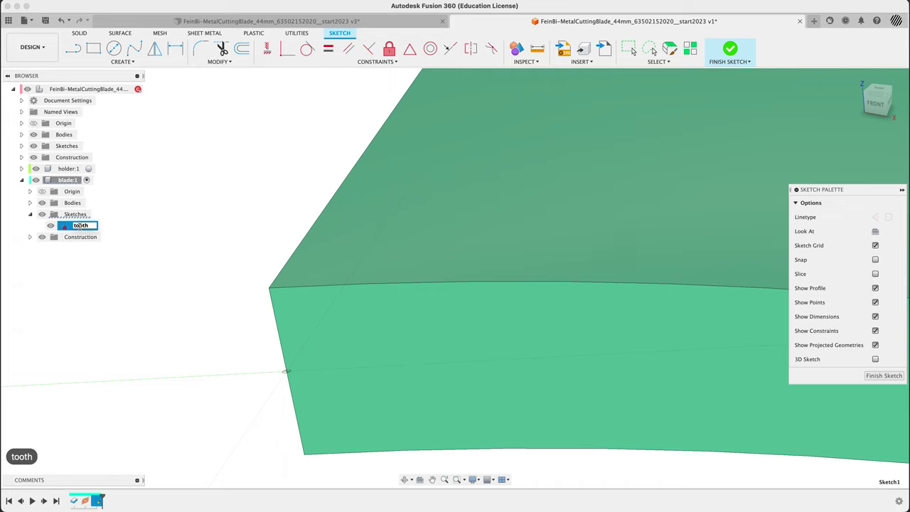
type("toothProfile")
key("Return")
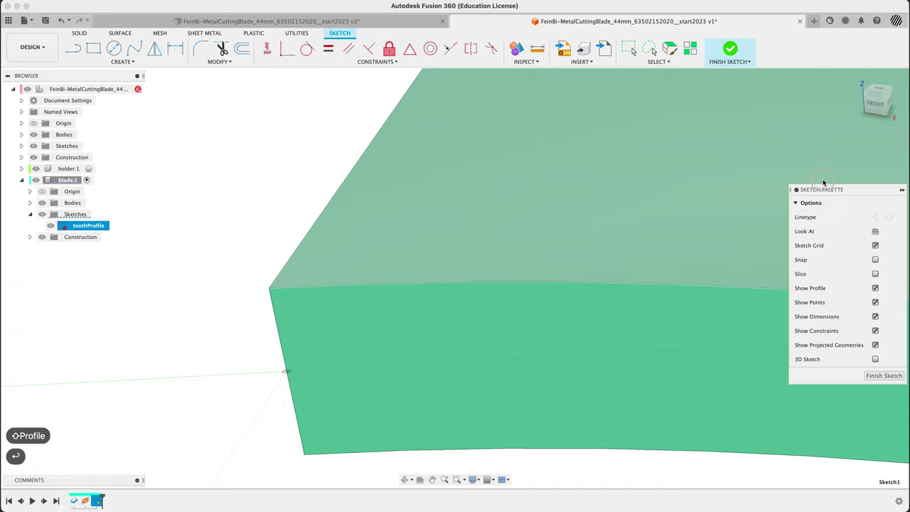
Turn on Slice to inspect the hatched section, then turn it off again.
left_click_drag(820, 192, 748, 159)
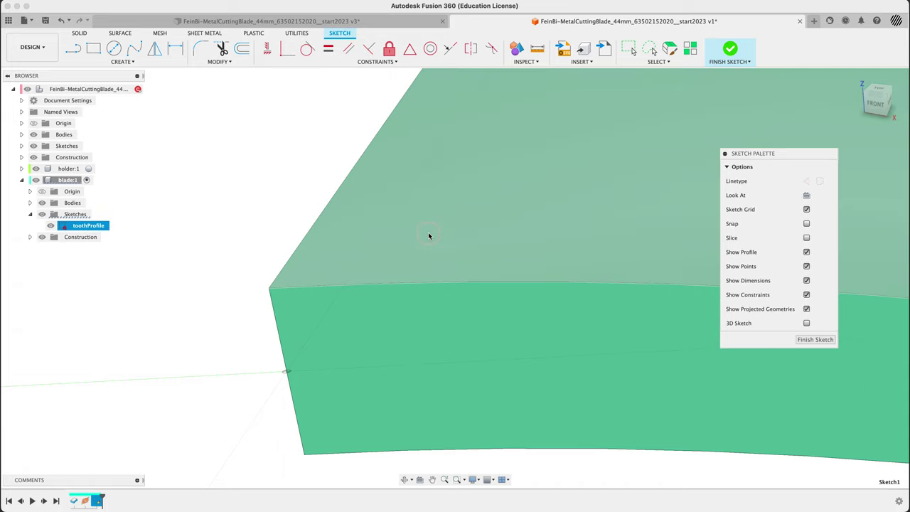
left_click(806, 239)
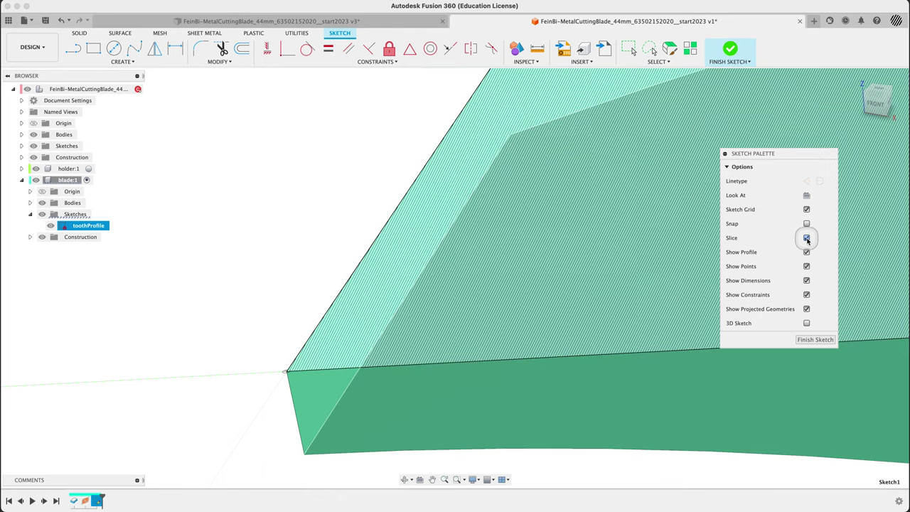
scroll(225, 398, "down", 5)
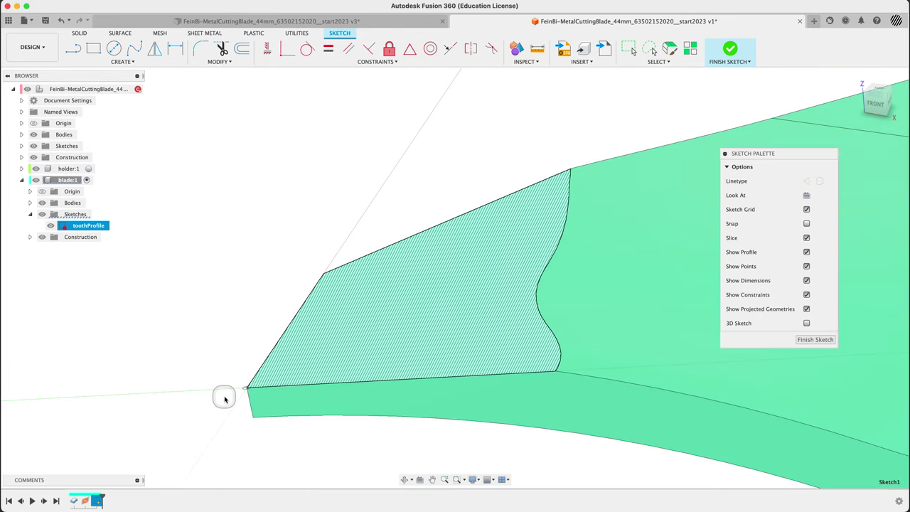
scroll(225, 398, "up", 3)
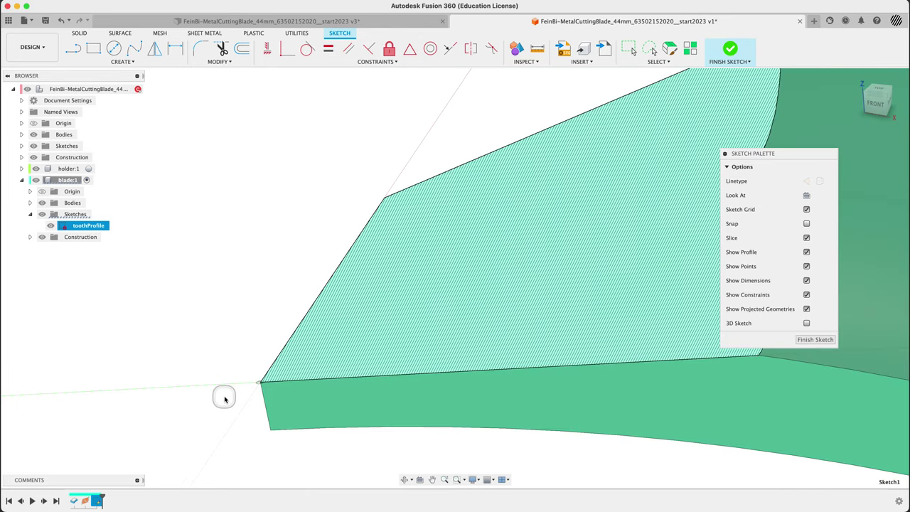
left_click(806, 239)
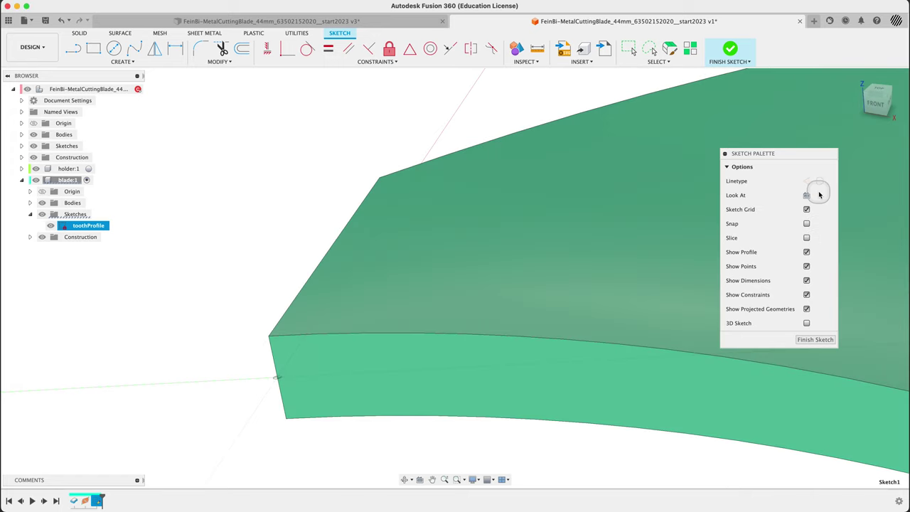
Look at the sketch plane and draw a closed line profile with a tangent arc.
left_click(806, 195)
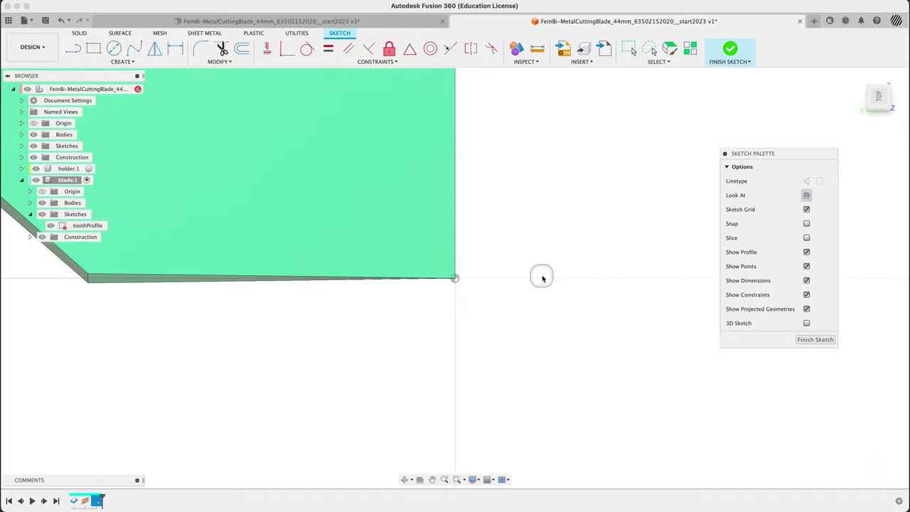
scroll(547, 270, "down", 5)
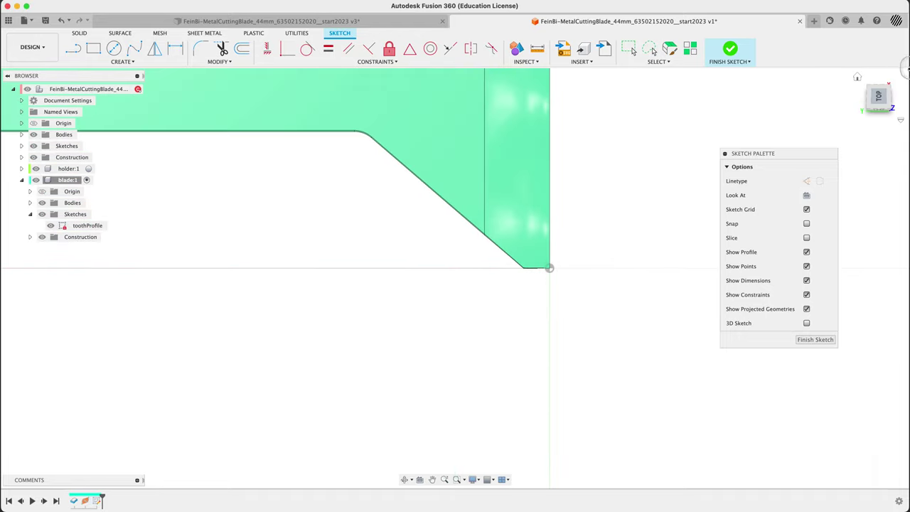
scroll(551, 265, "up", 5)
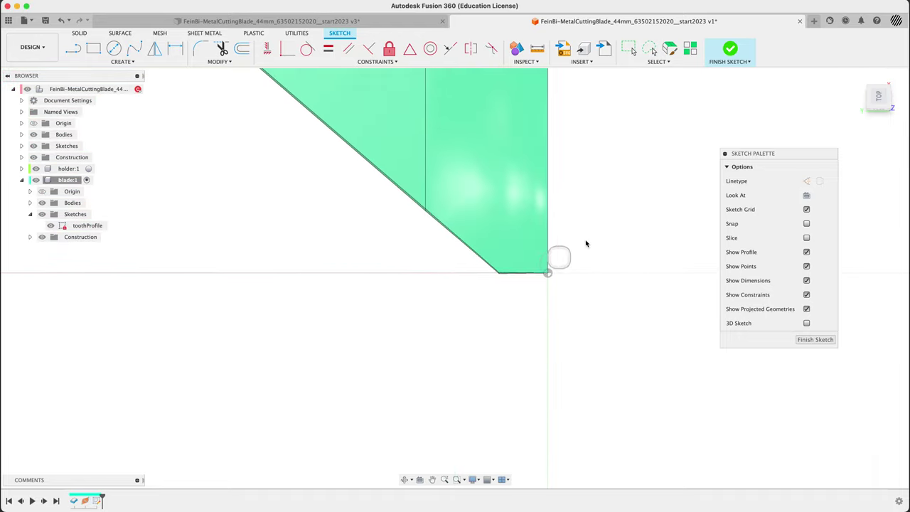
scroll(507, 338, "up", 2)
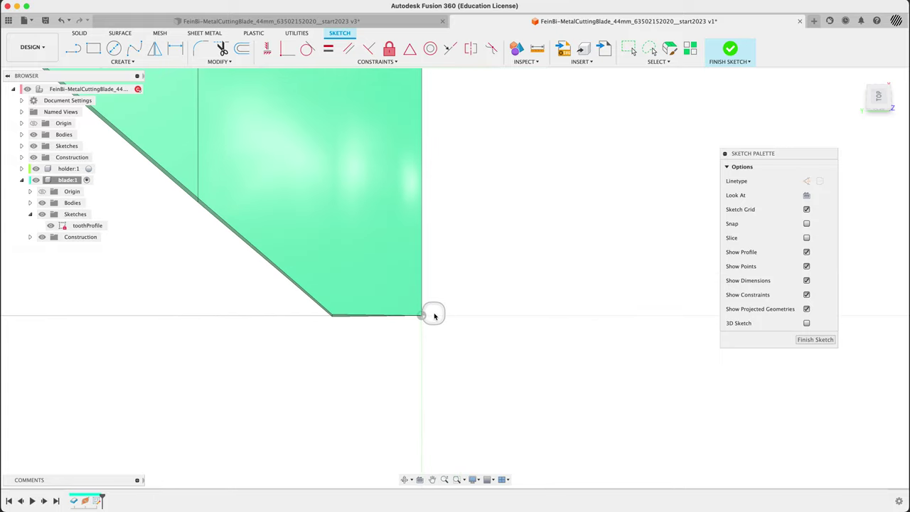
left_click(74, 49)
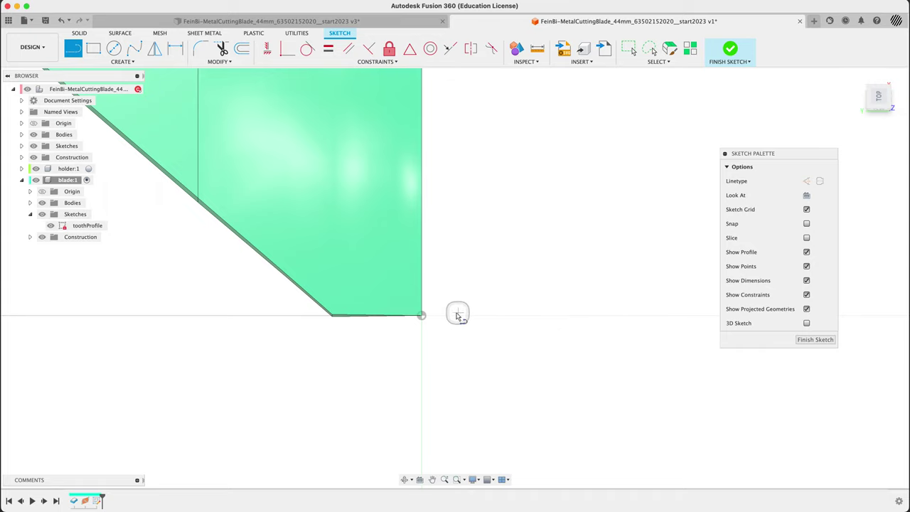
scroll(457, 316, "up", 3)
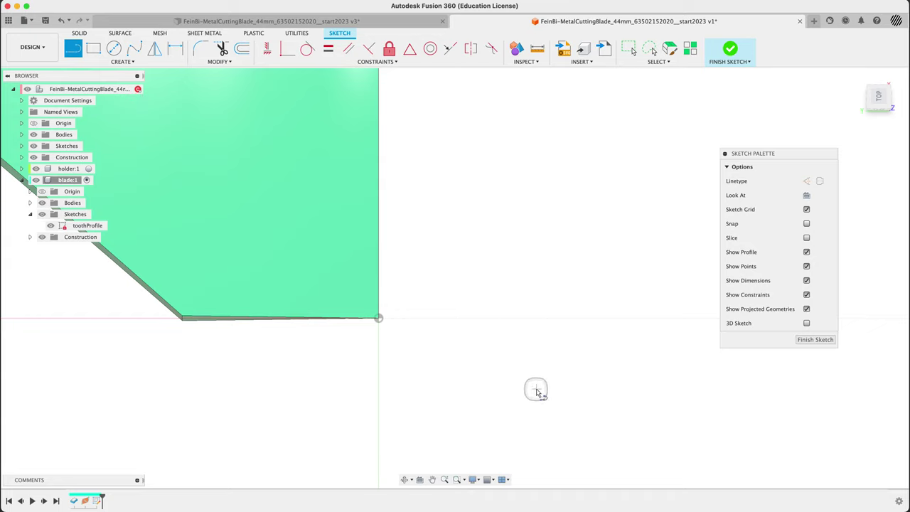
left_click(535, 388)
left_click_drag(476, 347, 545, 289)
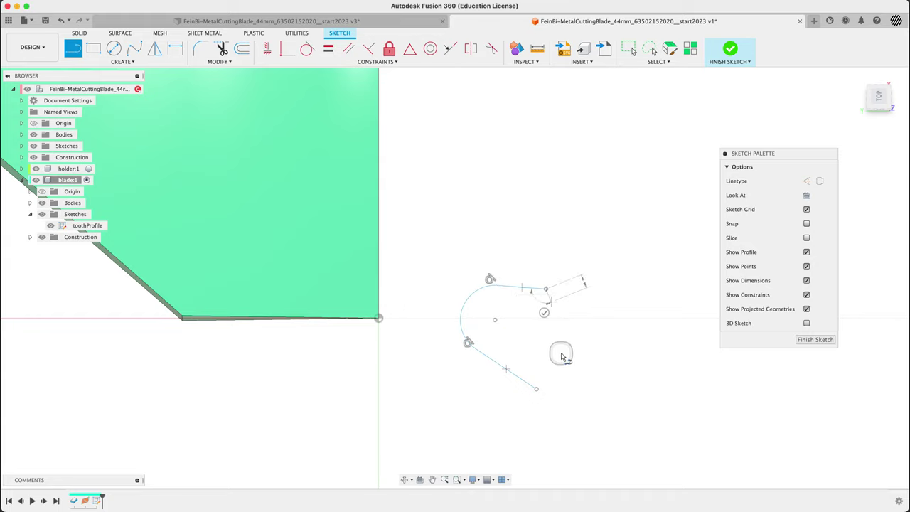
left_click(536, 388)
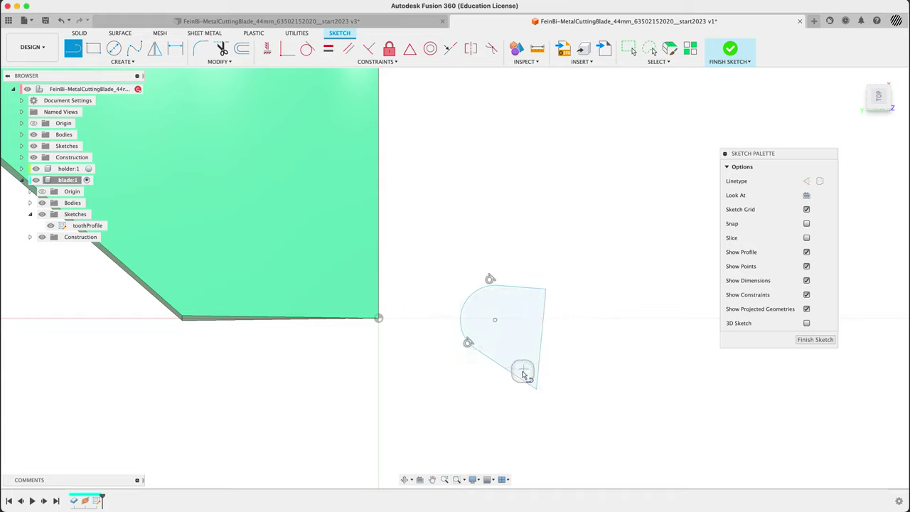
Draw a line inside the profile and convert it to construction geometry.
left_click(513, 373)
left_click(538, 290)
key("Escape")
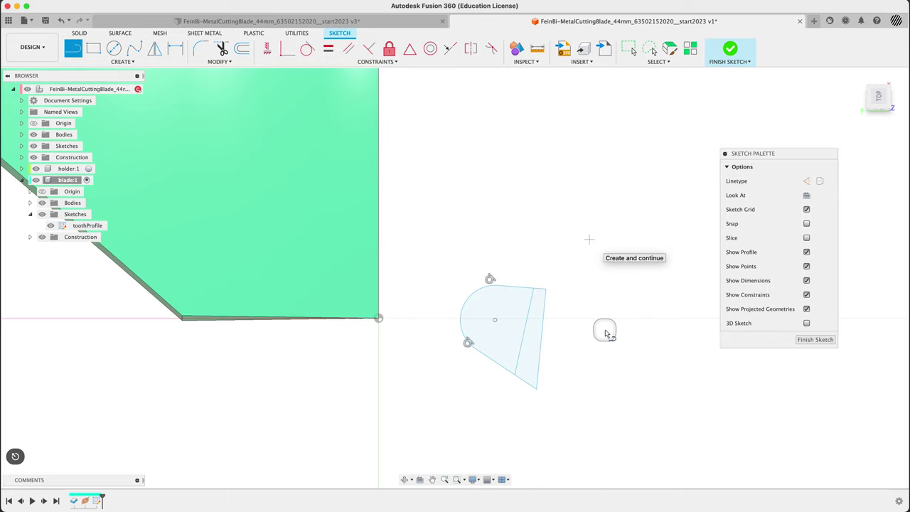
key("Escape")
left_click(525, 342)
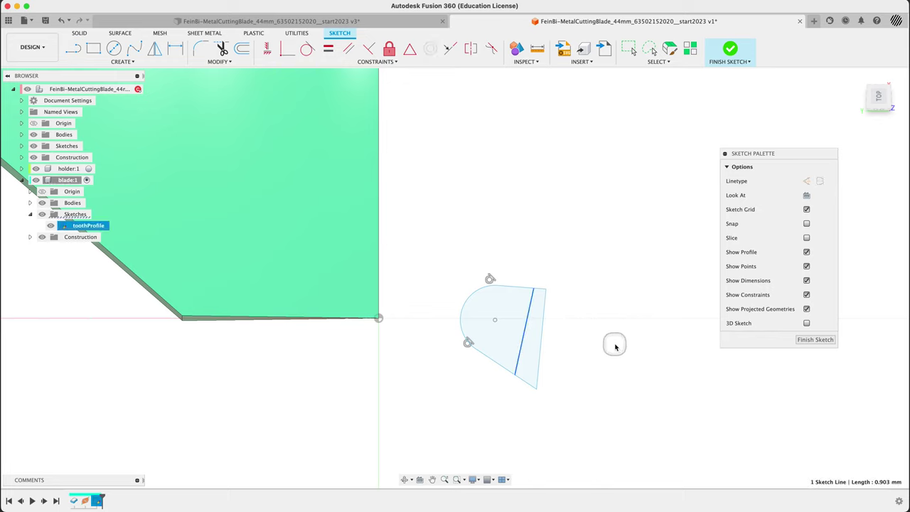
key("x")
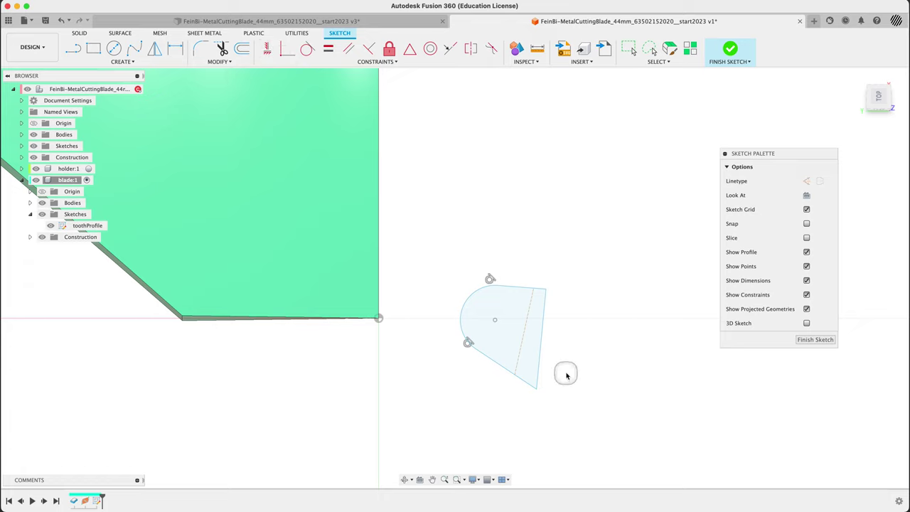
Constrain the profile's right edge and the dashed construction line vertical.
left_click(540, 365)
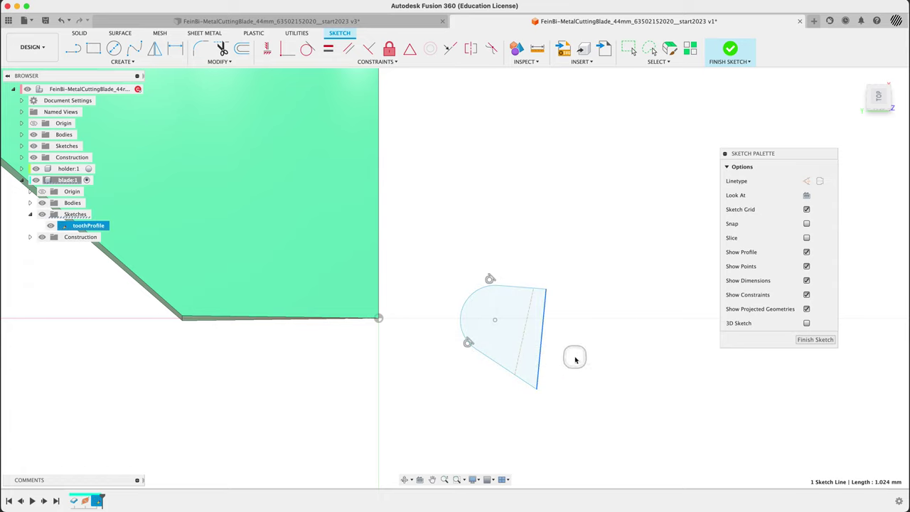
left_click(267, 48)
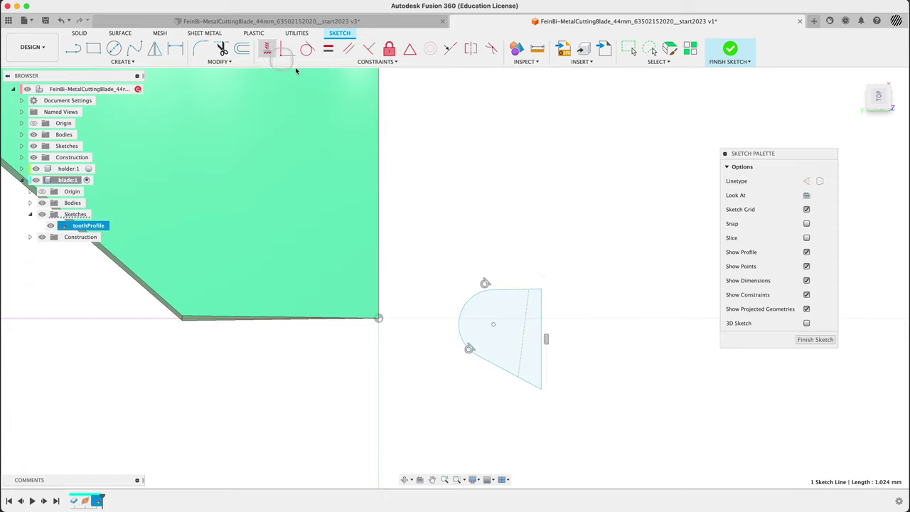
left_click(519, 346)
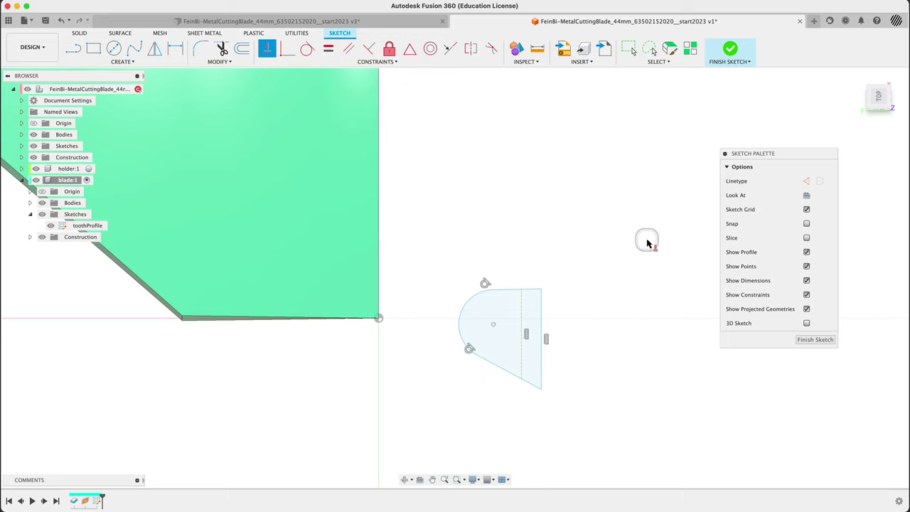
Dimension the distance between the dashed line and right edge as 0.40.
key("d")
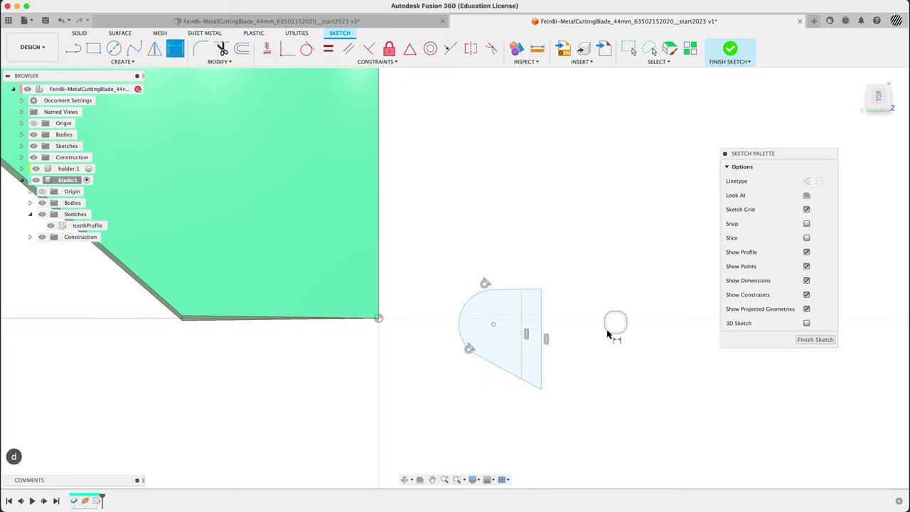
left_click(534, 385)
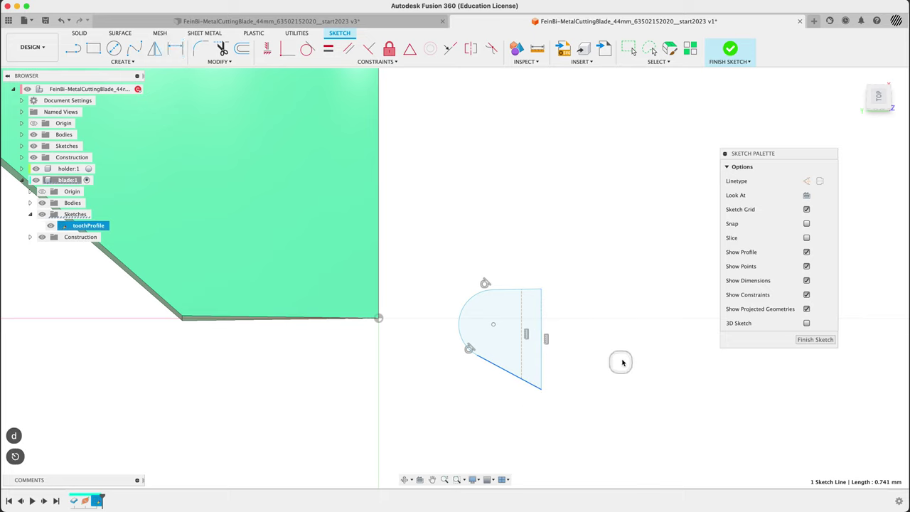
key("Escape")
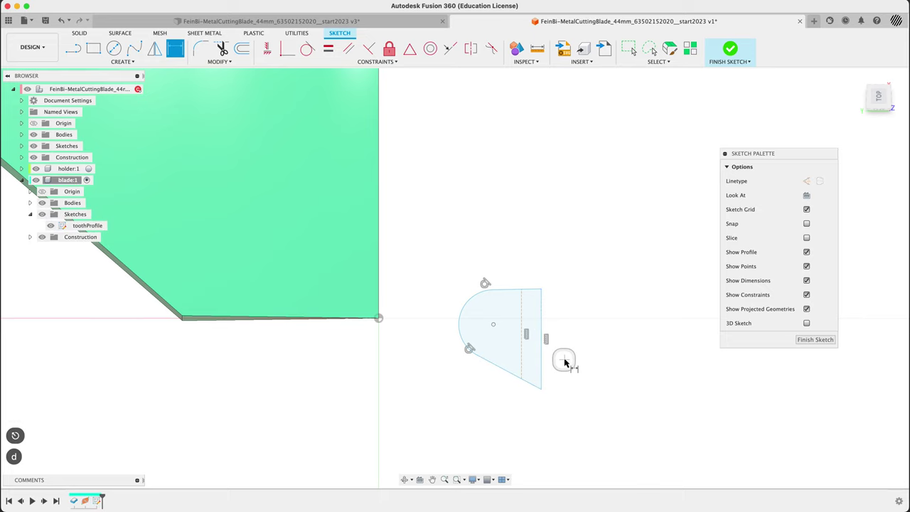
left_click(523, 363)
left_click(540, 361)
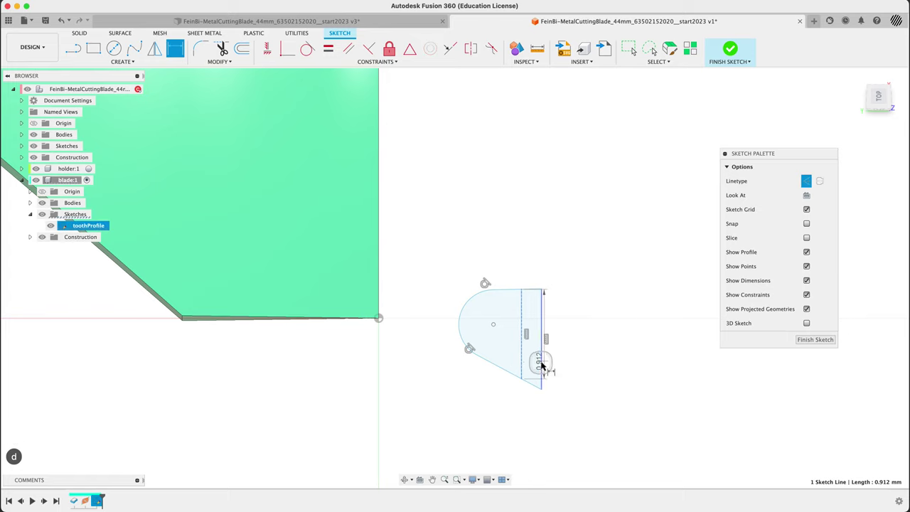
left_click(529, 417)
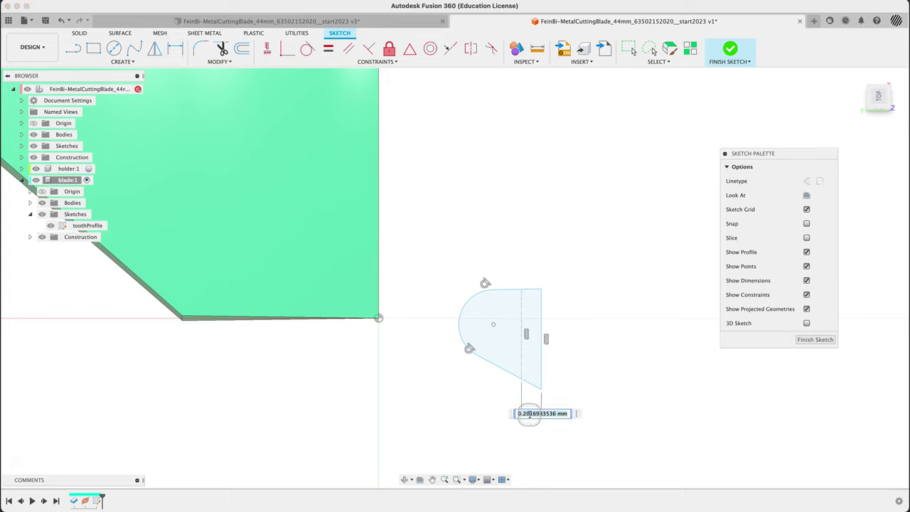
type(".4")
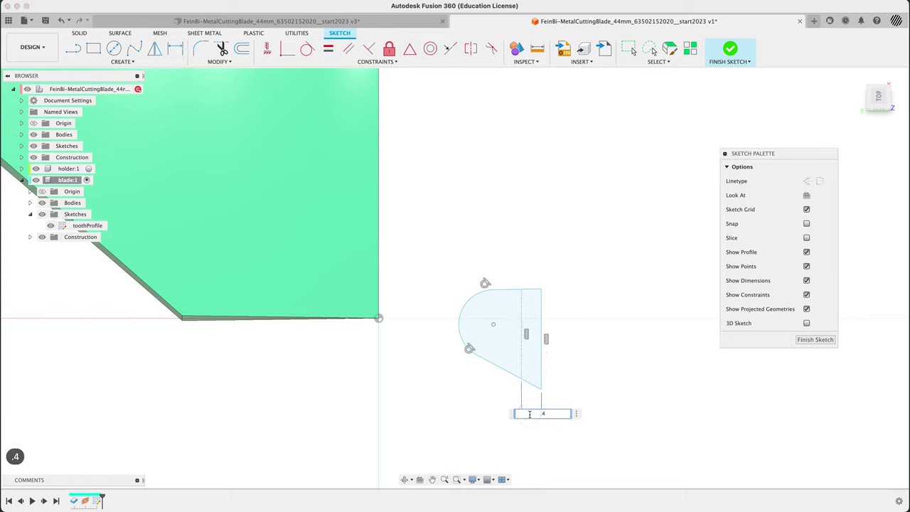
key("Return")
scroll(533, 412, "up", 3)
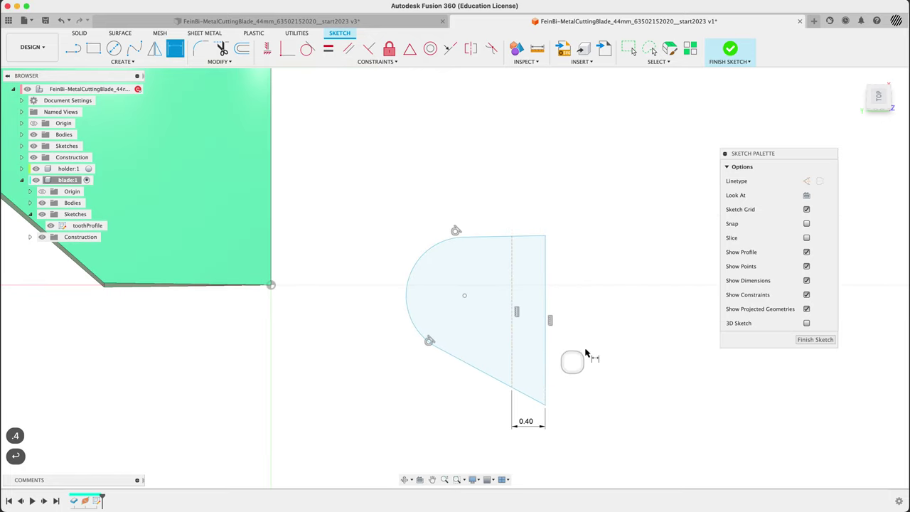
scroll(596, 338, "down", 1)
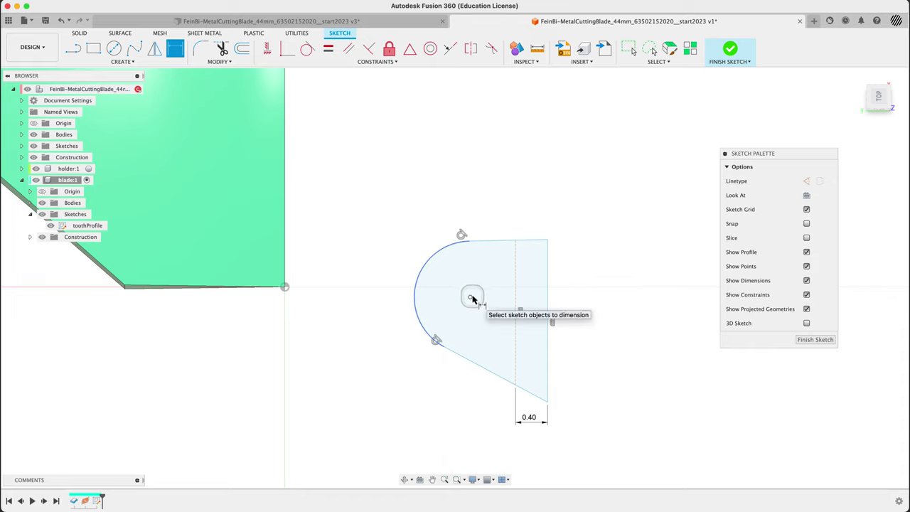
Add a 45° angle between the diagonal edge and vertical line, then reshape the profile.
left_click(526, 390)
left_click(545, 372)
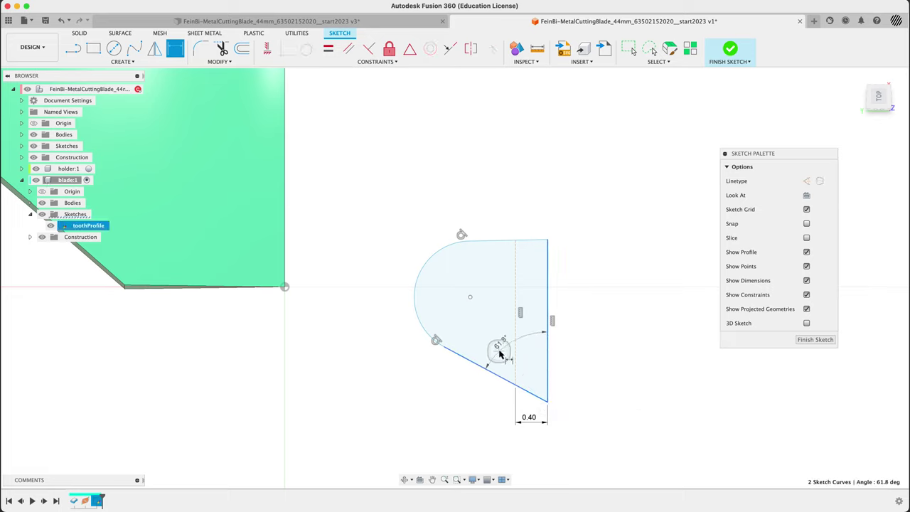
left_click(500, 352)
type("45")
key("Return")
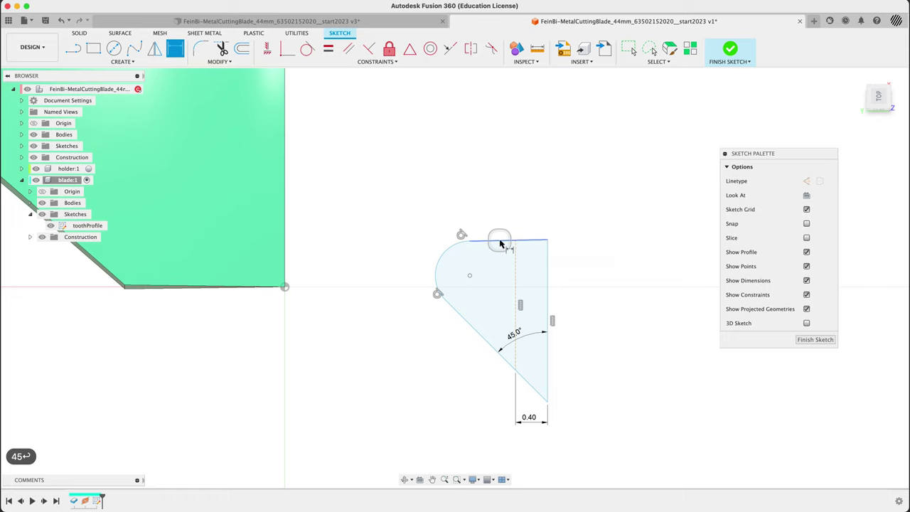
key("Escape")
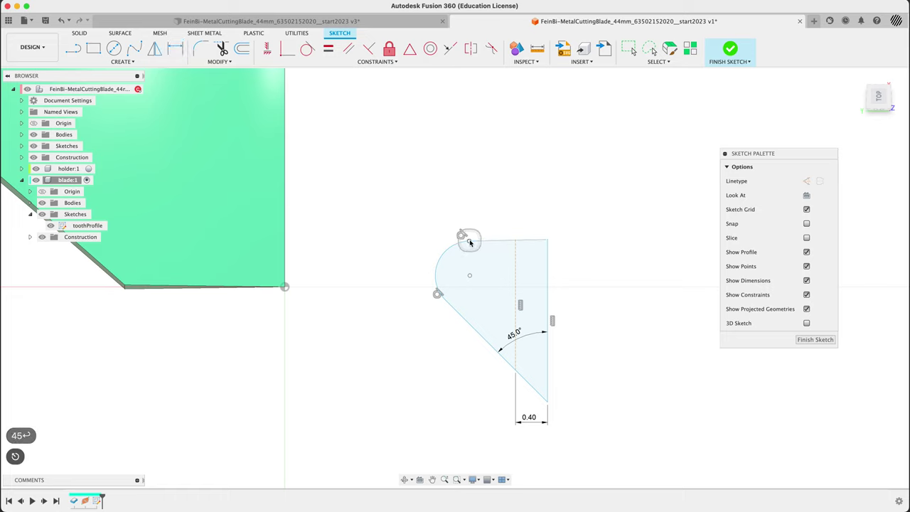
mouse_move(469, 238)
left_mouse_down()
mouse_move(474, 226)
mouse_move(523, 213)
left_mouse_up()
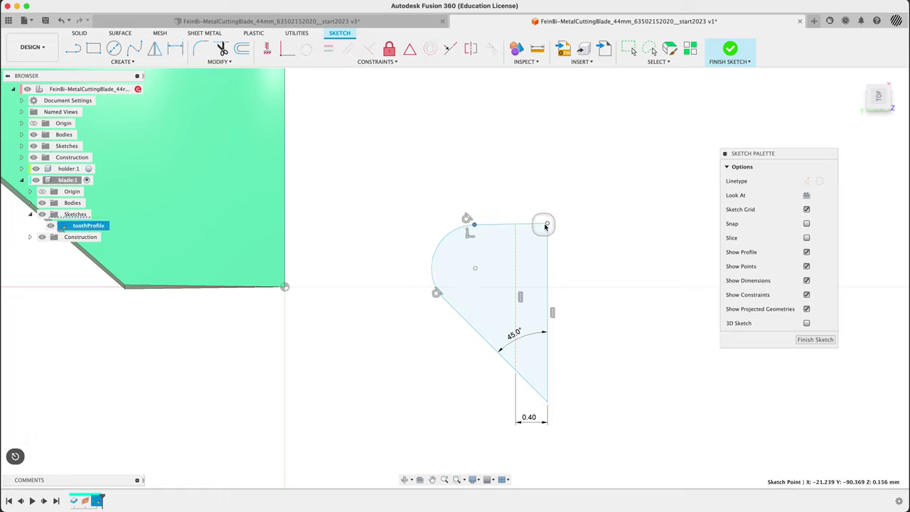
mouse_move(547, 244)
left_mouse_down()
mouse_move(544, 197)
mouse_move(540, 221)
left_mouse_up()
mouse_move(443, 232)
left_mouse_down()
mouse_move(443, 199)
mouse_move(432, 212)
left_mouse_up()
left_click_drag(540, 197, 538, 233)
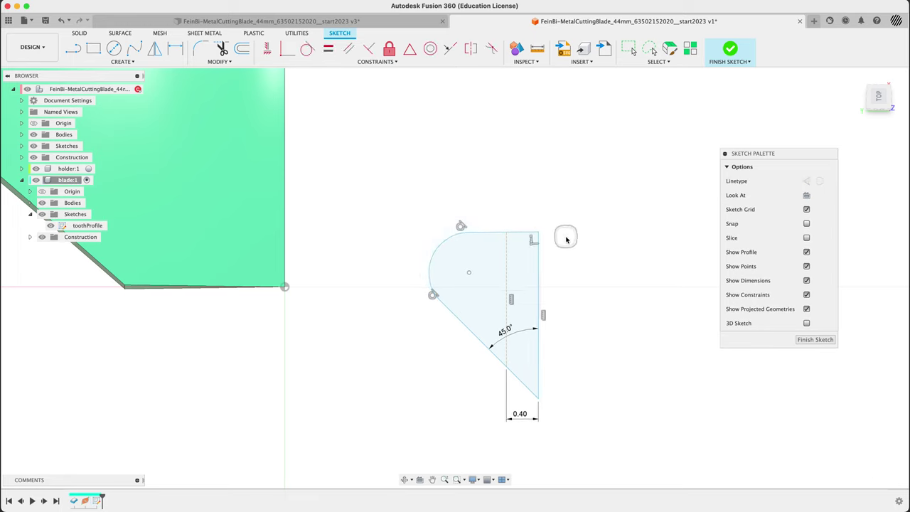
Set the top edge at 105° to the right edge and dimension the arc radius R0.40.
key("d")
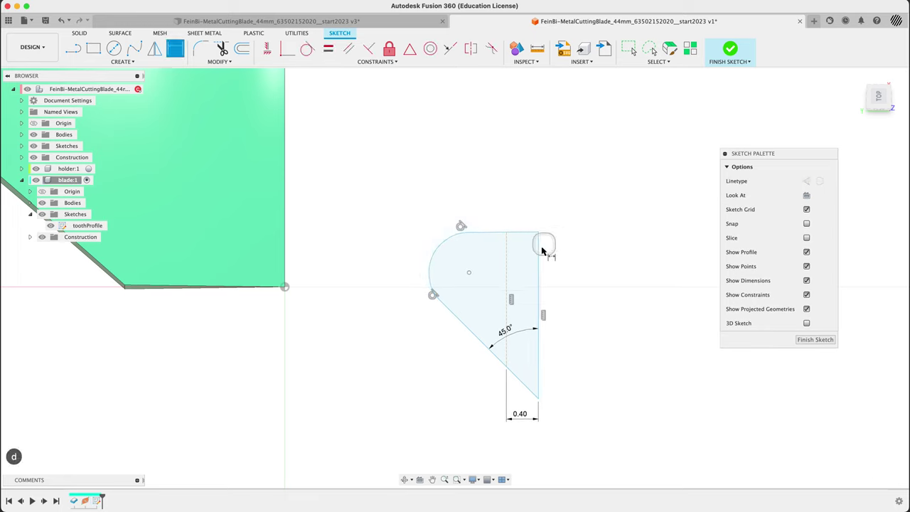
left_click(538, 258)
left_click(497, 231)
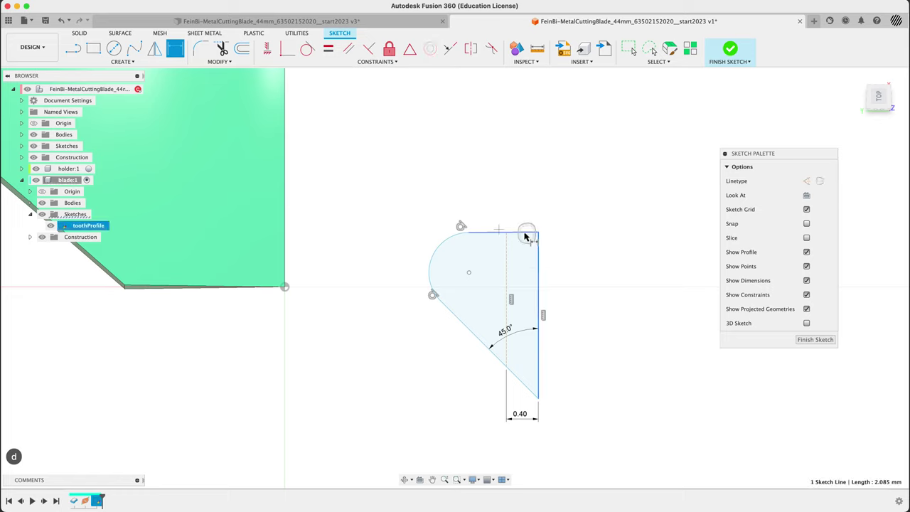
left_click(537, 254)
type("105")
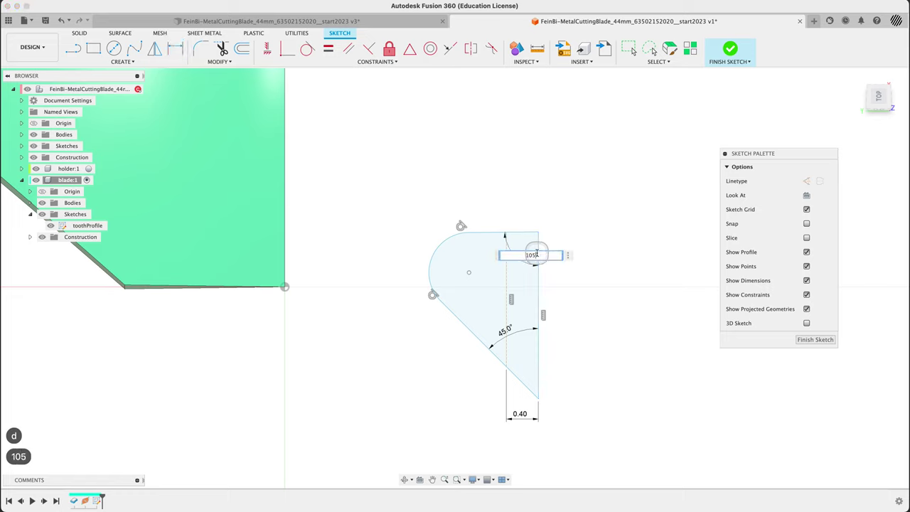
key("Return")
left_click(619, 186)
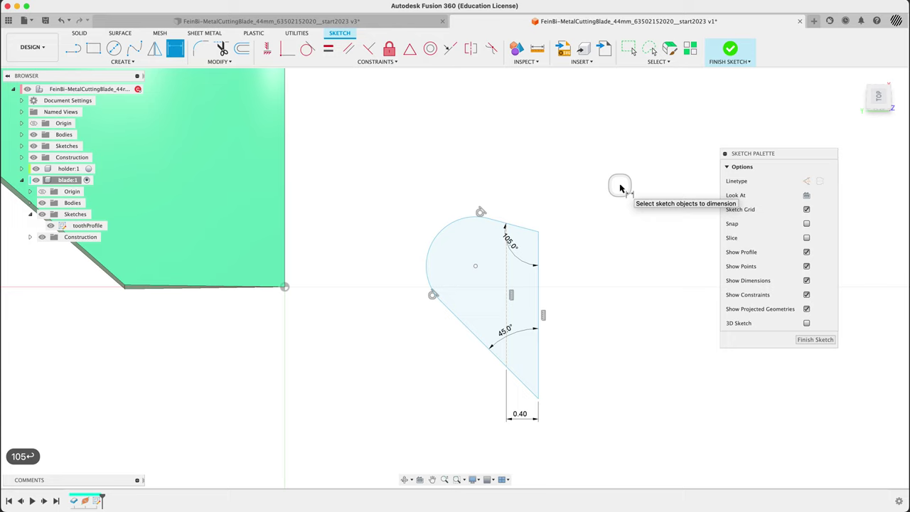
left_click(441, 225)
left_click(430, 201)
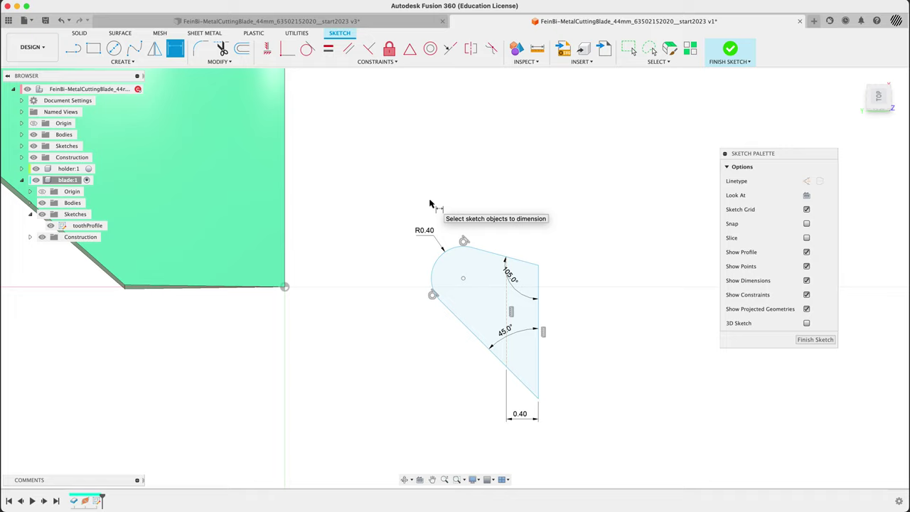
Shift the tooth profile up and left and reposition the vertical construction line inside it.
key("Escape")
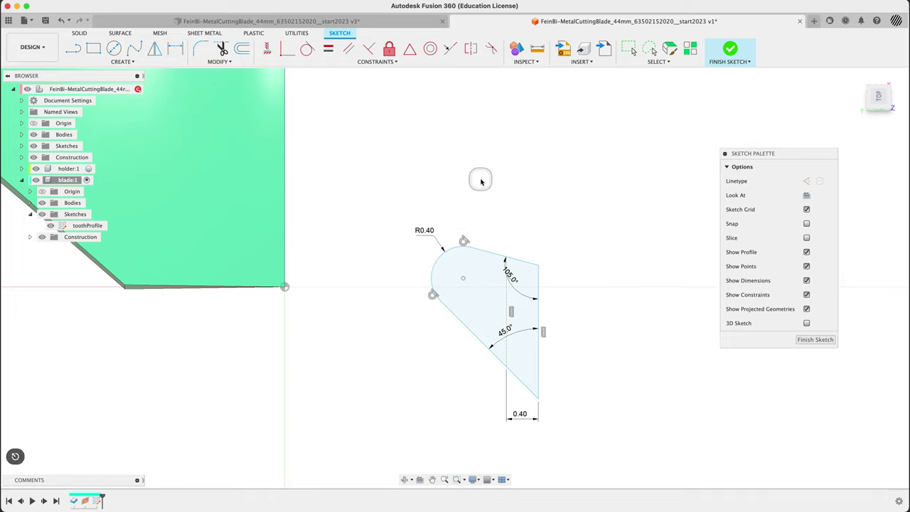
mouse_move(463, 277)
left_mouse_down()
mouse_move(465, 259)
mouse_move(420, 233)
mouse_move(426, 226)
mouse_move(478, 249)
mouse_move(461, 255)
mouse_move(437, 230)
mouse_move(402, 225)
mouse_move(430, 219)
mouse_move(417, 205)
mouse_move(428, 227)
mouse_move(424, 234)
mouse_move(410, 220)
left_mouse_up()
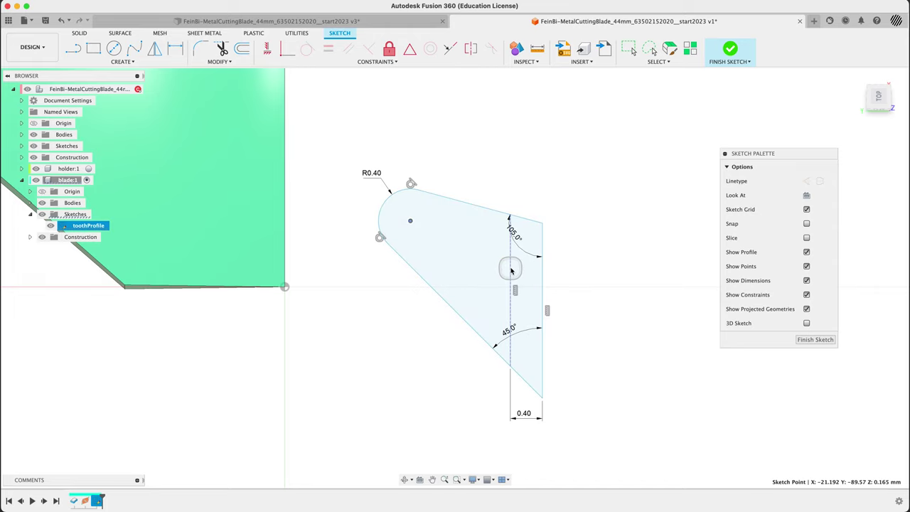
left_click(511, 267)
left_click(580, 274)
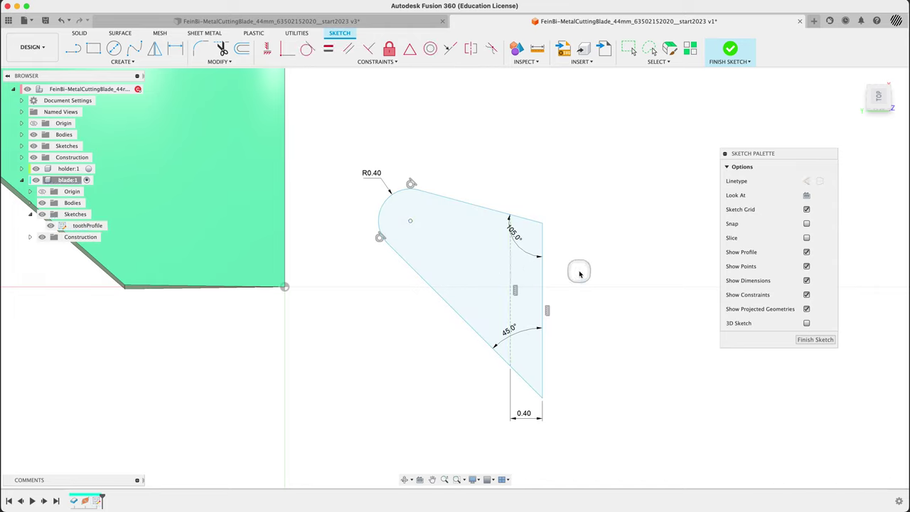
left_click(511, 272)
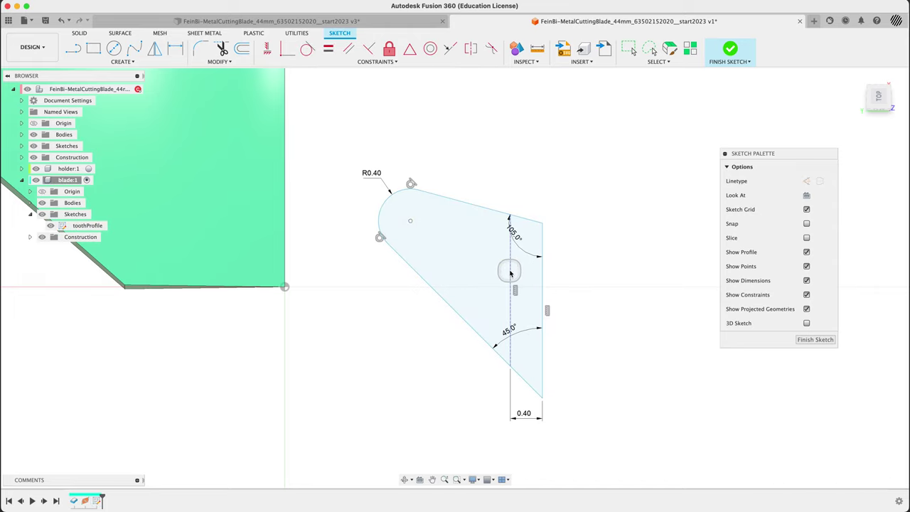
left_click_drag(510, 272, 496, 252)
left_click(601, 253)
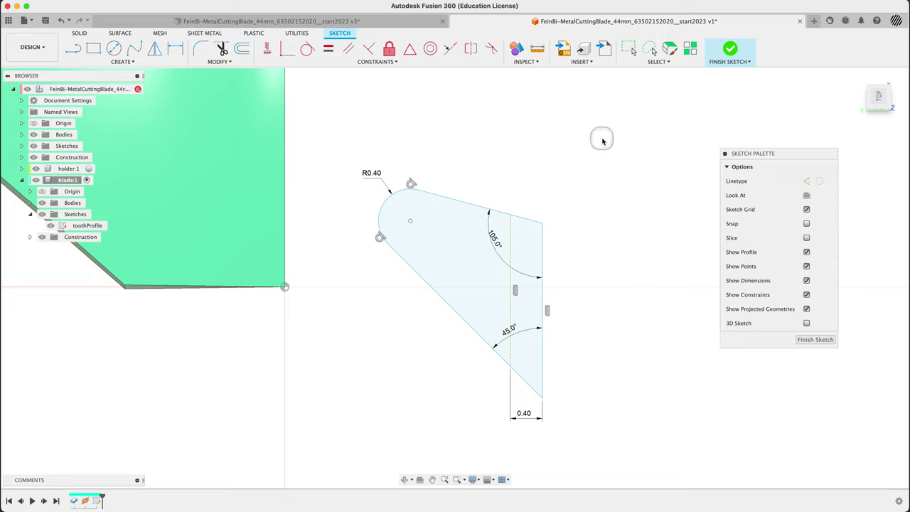
Add user parameter pitch = 1.5 mm commented 'tooth pitch' in Change Parameters.
type("s")
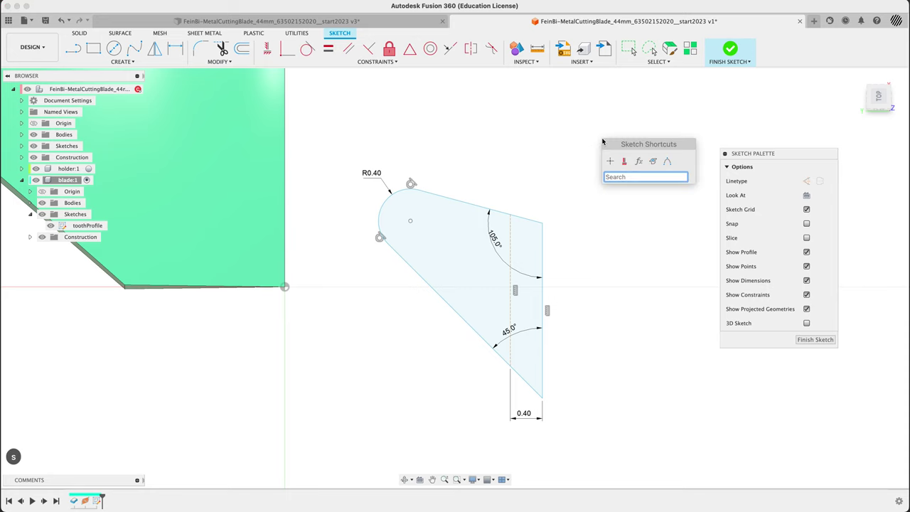
type("param")
key("Return")
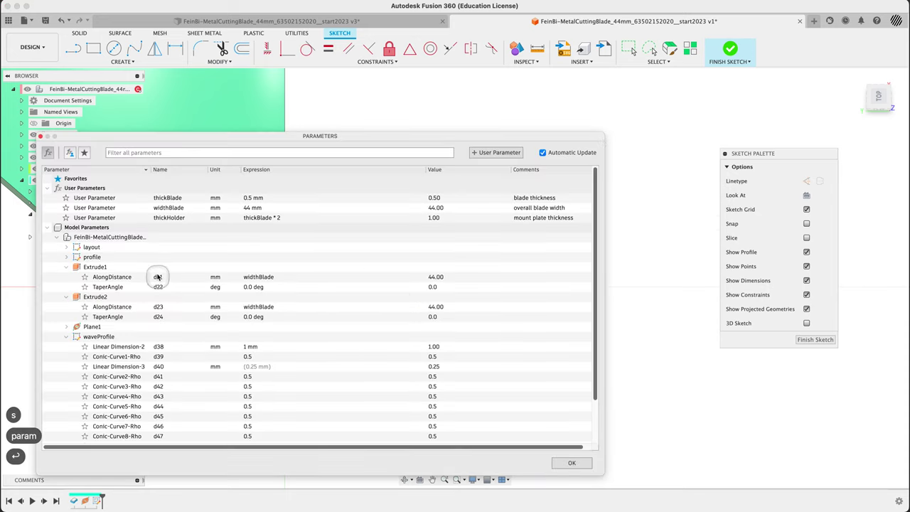
left_click(481, 152)
type("pitch")
key("Tab")
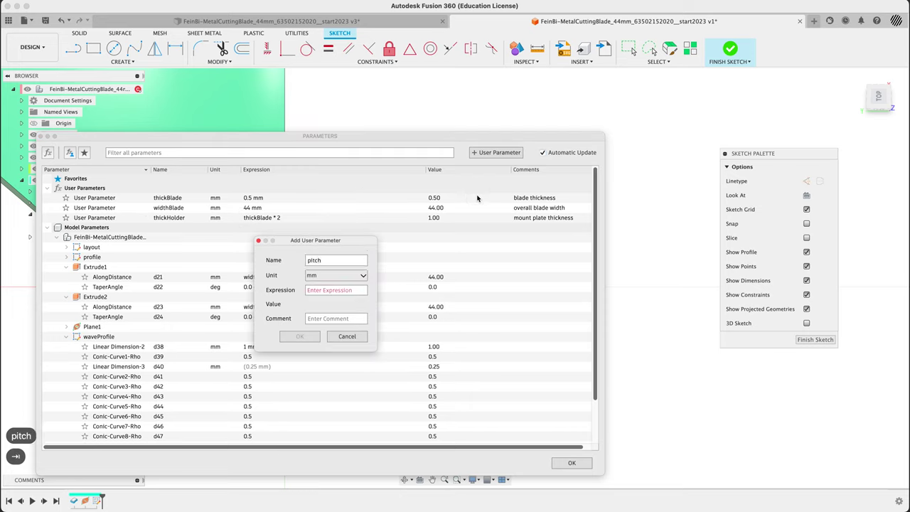
left_click(338, 291)
type("1.5")
key("Tab")
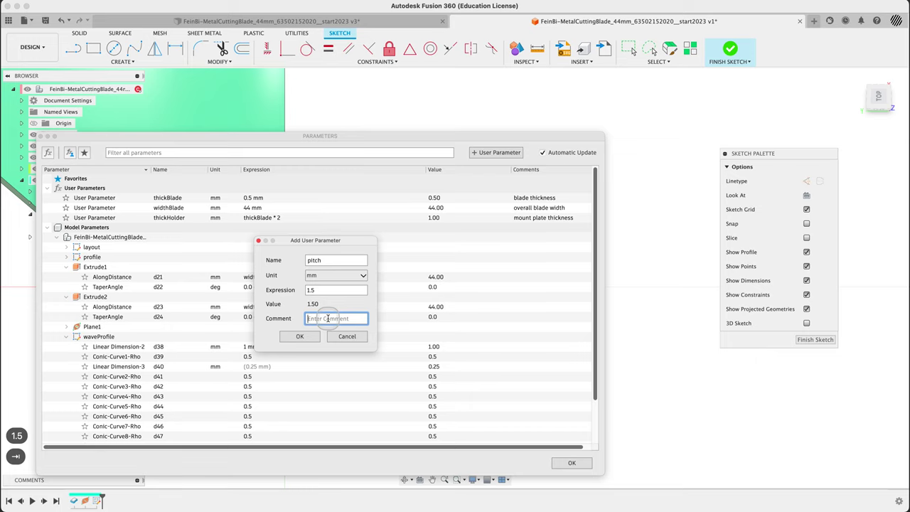
type("tooth pitch")
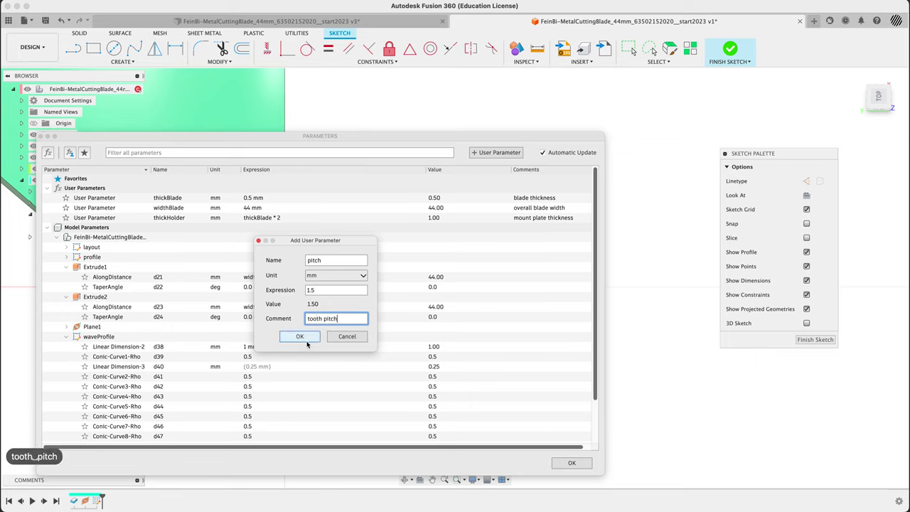
left_click(304, 338)
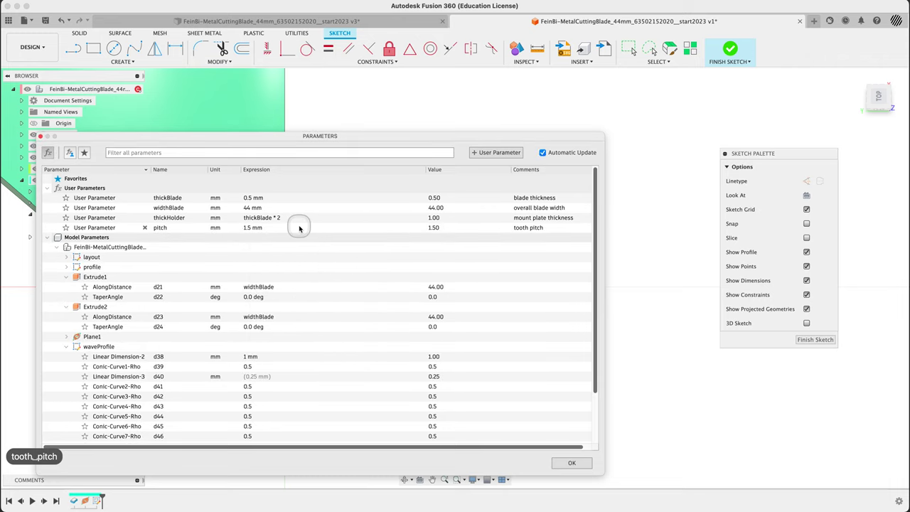
left_click(570, 462)
Drive the construction line's length with the pitch parameter (fx: 1.50) and drag the profile into place.
key("d")
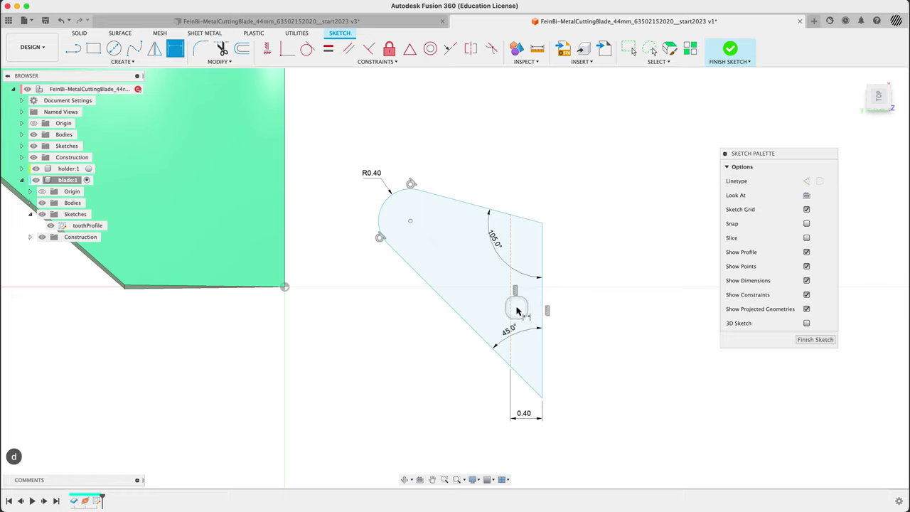
left_click(510, 309)
left_click(587, 313)
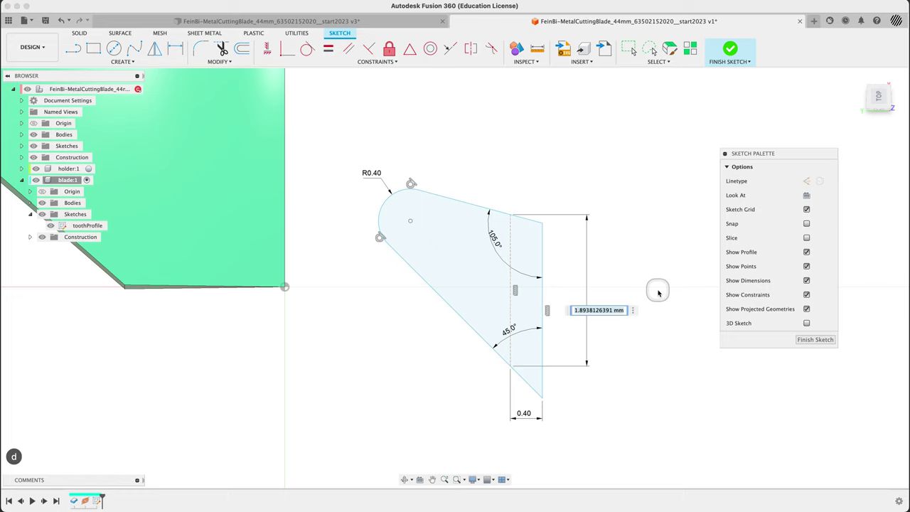
type("pitc")
key("Return")
key("Return")
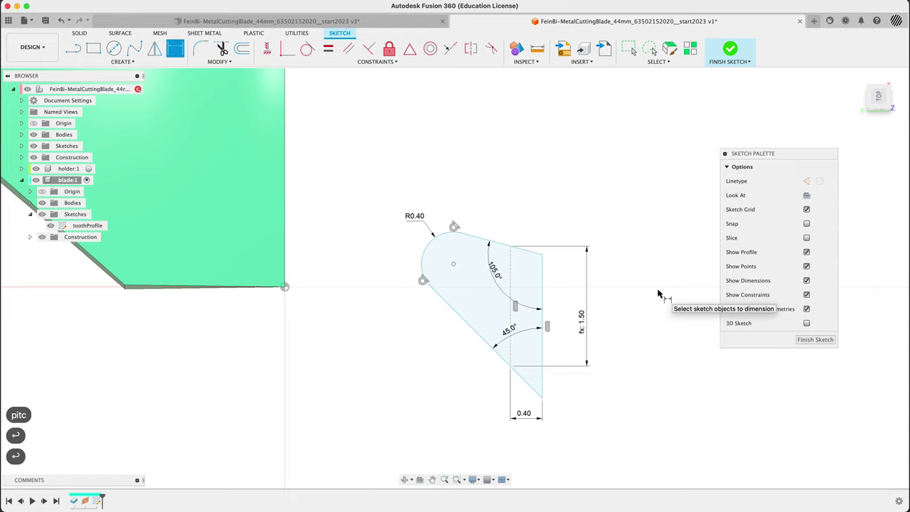
key("Escape")
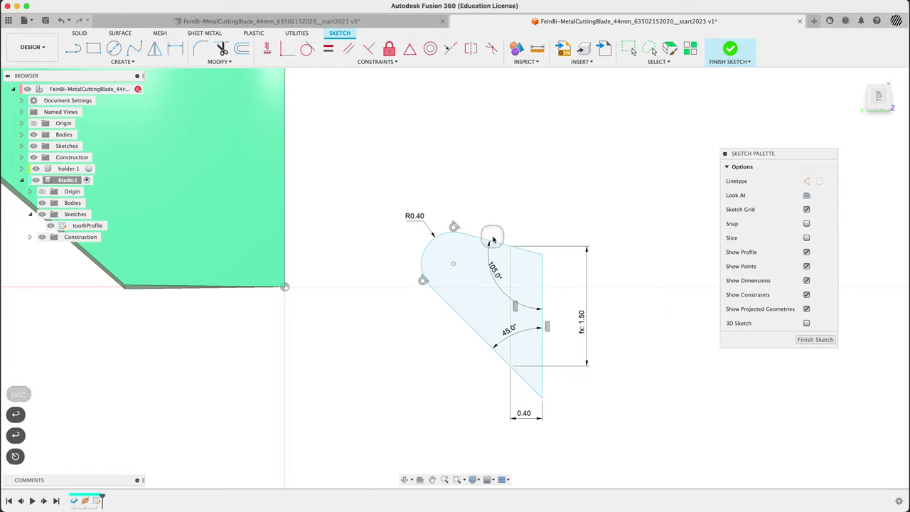
left_click_drag(457, 264, 423, 239)
left_click_drag(509, 242, 529, 219)
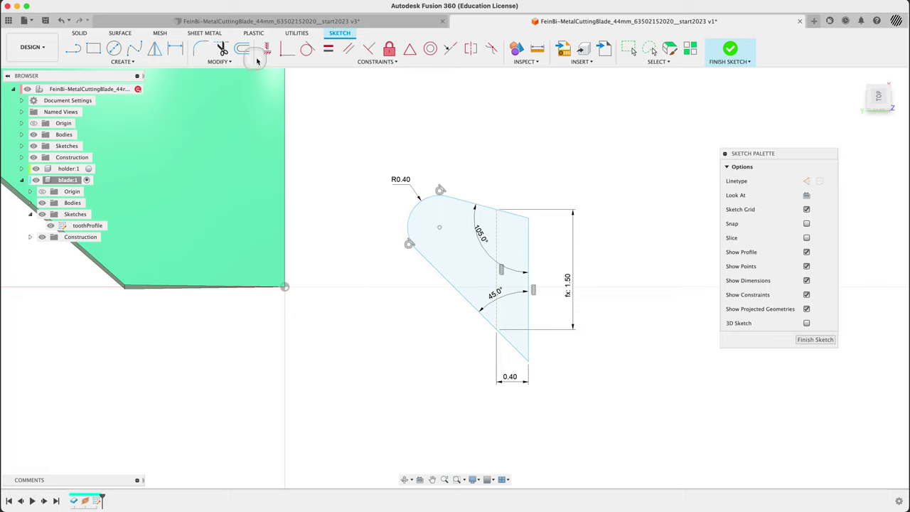
Make the dashed construction line coincident with the sketch origin.
left_click(287, 49)
left_click(495, 243)
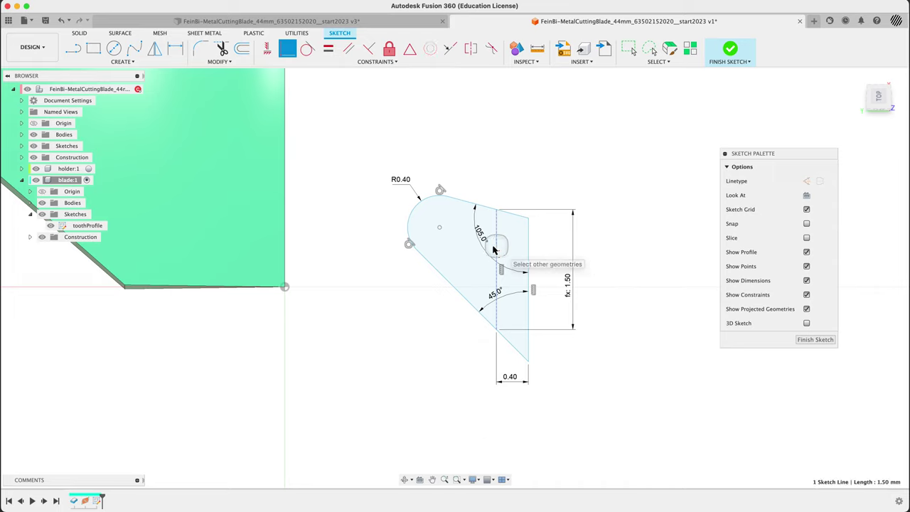
left_click(285, 287)
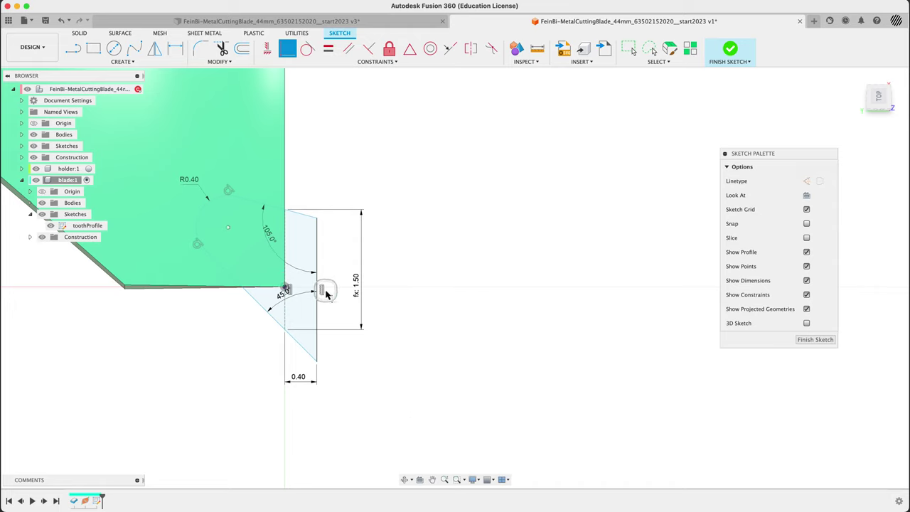
Dimension the corner point to the arc centre as 0.50.
key("d")
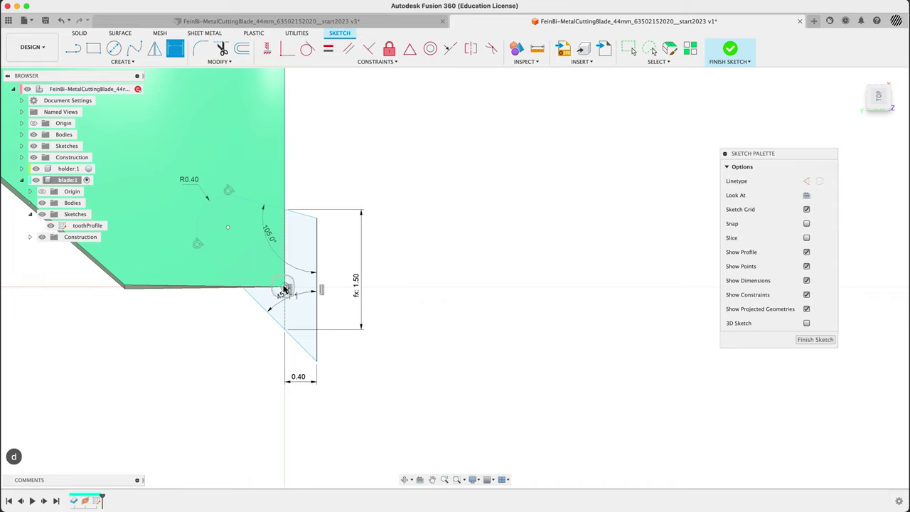
left_click(284, 289)
left_click(228, 230)
left_click(170, 260)
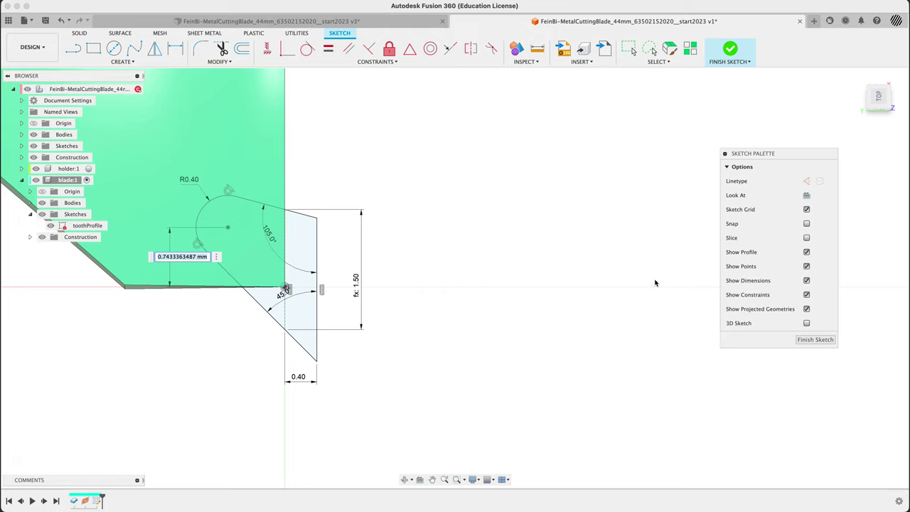
type(".5")
key("Return")
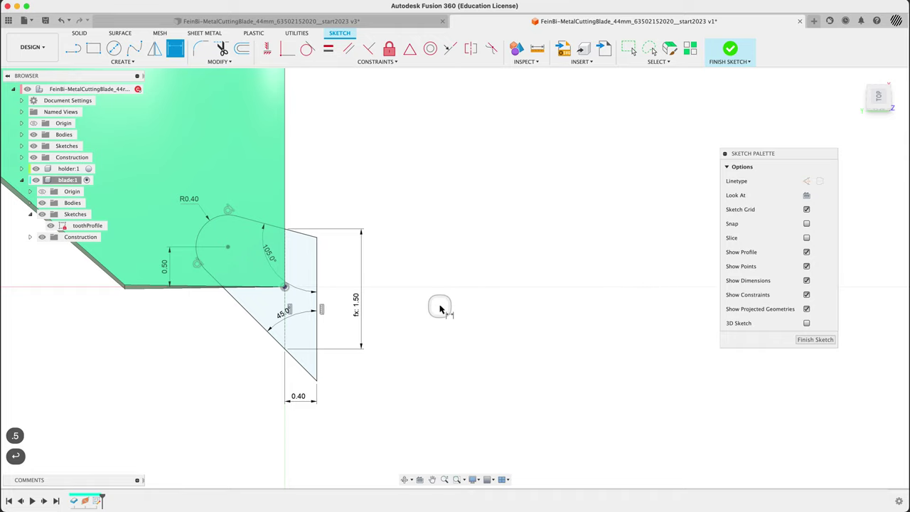
mouse_move(479, 351)
middle_mouse_down("shift")
mouse_move(429, 310)
mouse_move(420, 318)
mouse_move(426, 320)
mouse_move(428, 301)
mouse_move(420, 256)
mouse_move(416, 302)
mouse_move(426, 321)
middle_mouse_up("shift")
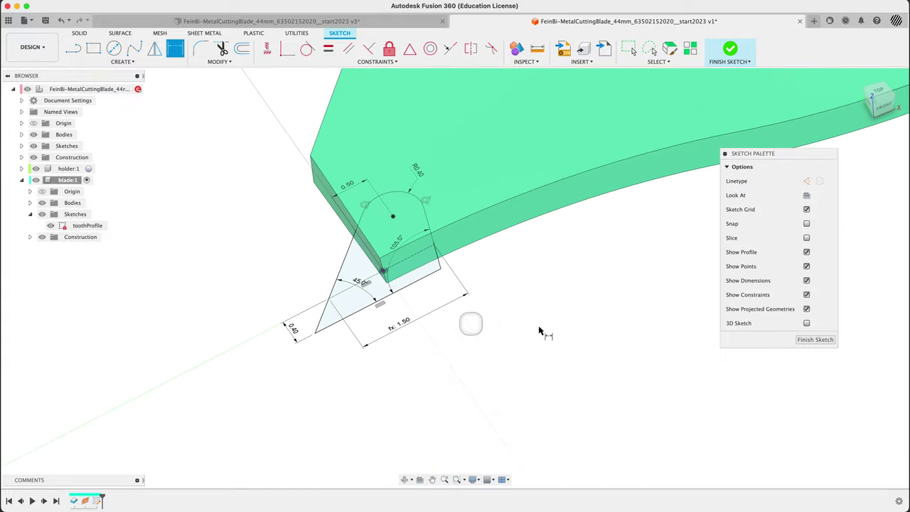
Finish the tooth sketch and extrude the tooth profile 0.905 mm.
left_click(814, 340)
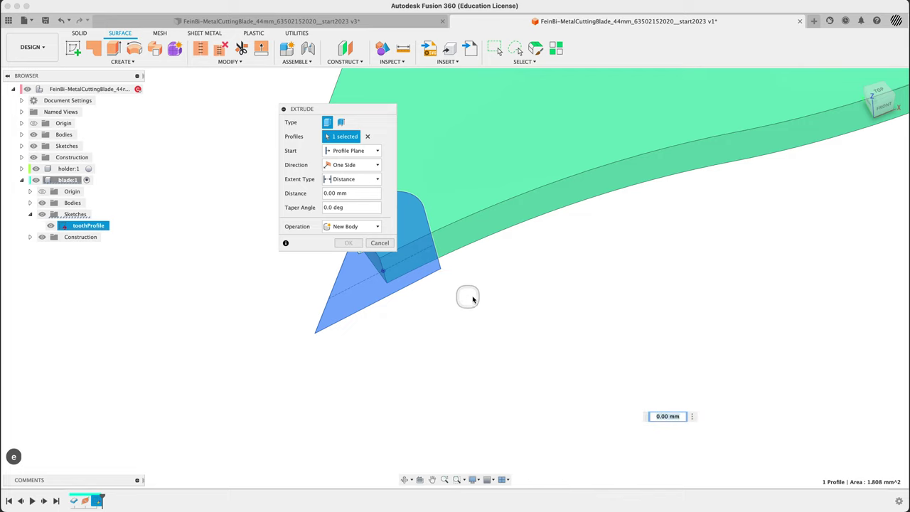
scroll(546, 343, "up", 3)
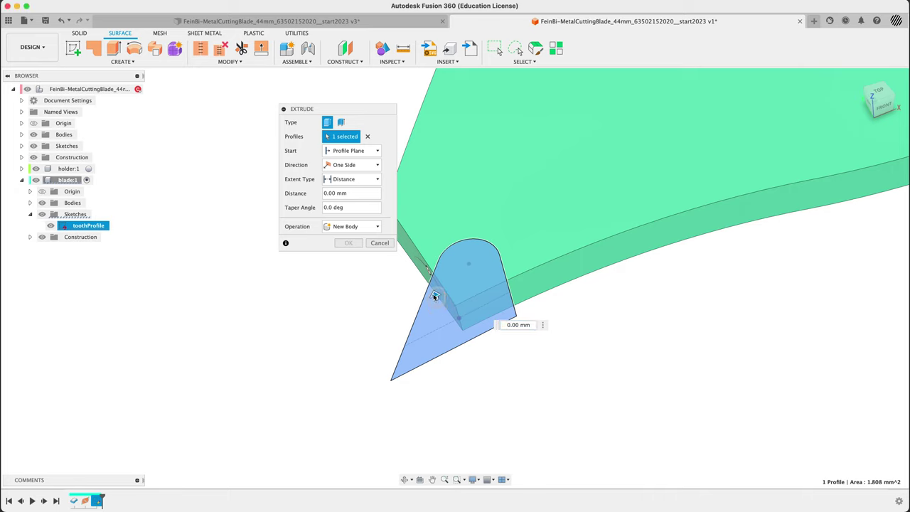
left_click_drag(435, 296, 420, 263)
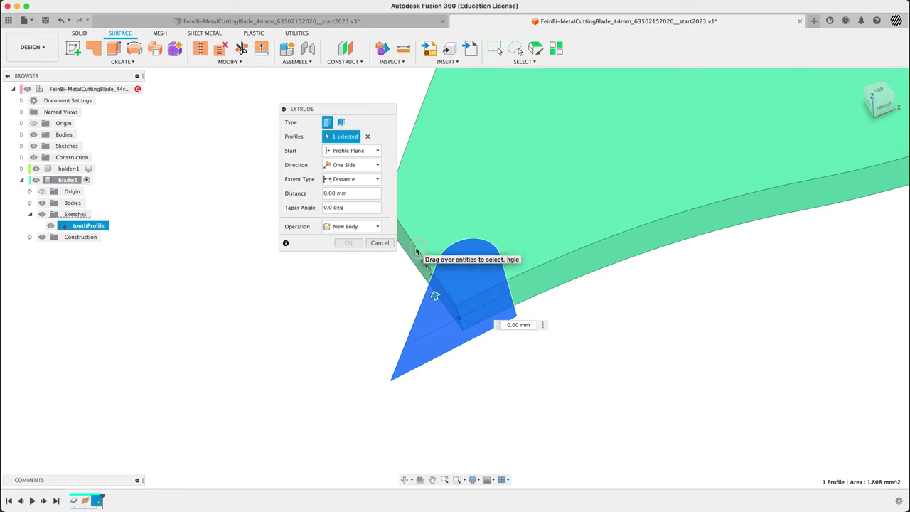
left_click(448, 307)
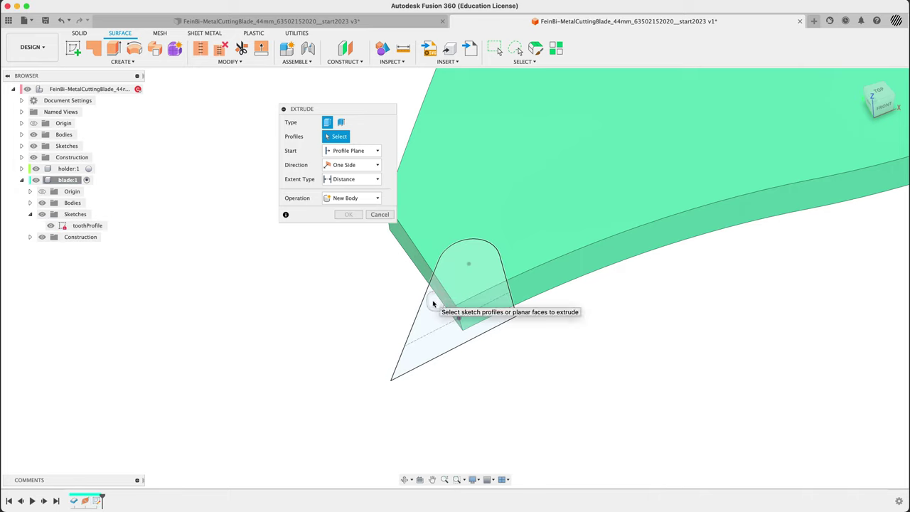
left_click(433, 297)
left_click_drag(433, 297, 421, 250)
Set the tooth extrusion's operation to New Body.
left_click(352, 227)
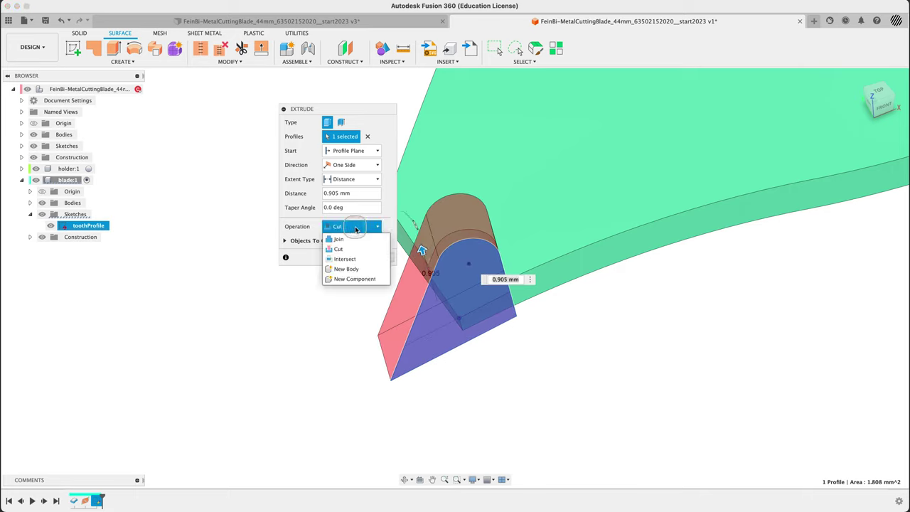
left_click(346, 269)
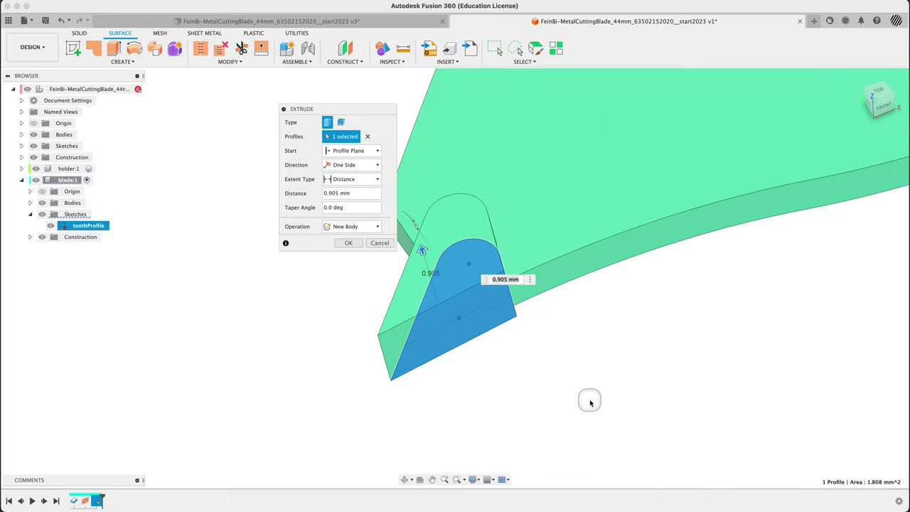
middle_click_drag(623, 408, 609, 392, "shift")
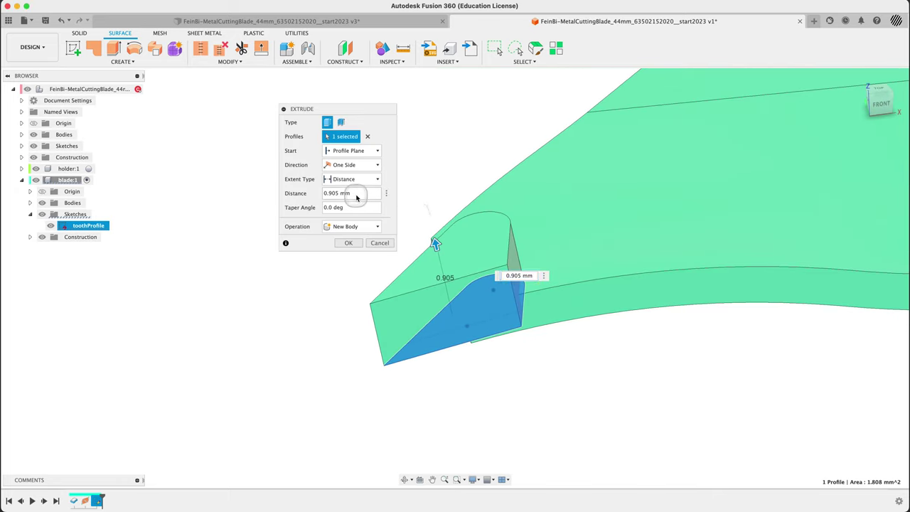
left_click(348, 165)
Extrude the tooth block symmetrically, whole length thickBlade*3, as a new body.
left_click(347, 197)
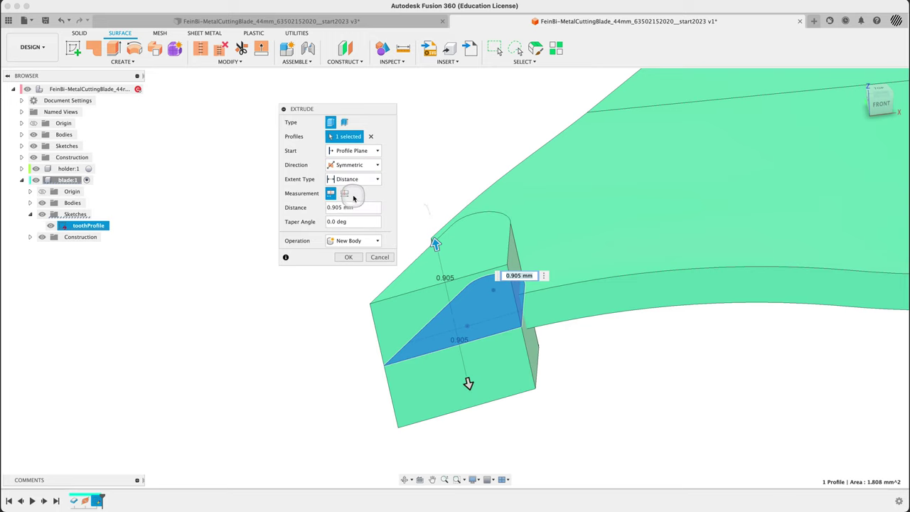
left_click(344, 194)
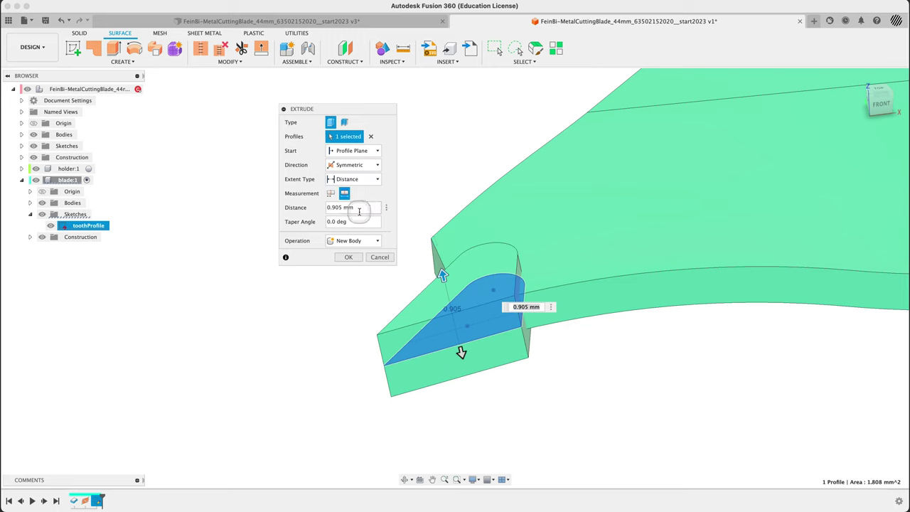
left_click(362, 208)
left_click_drag(363, 209, 308, 205)
type("bla")
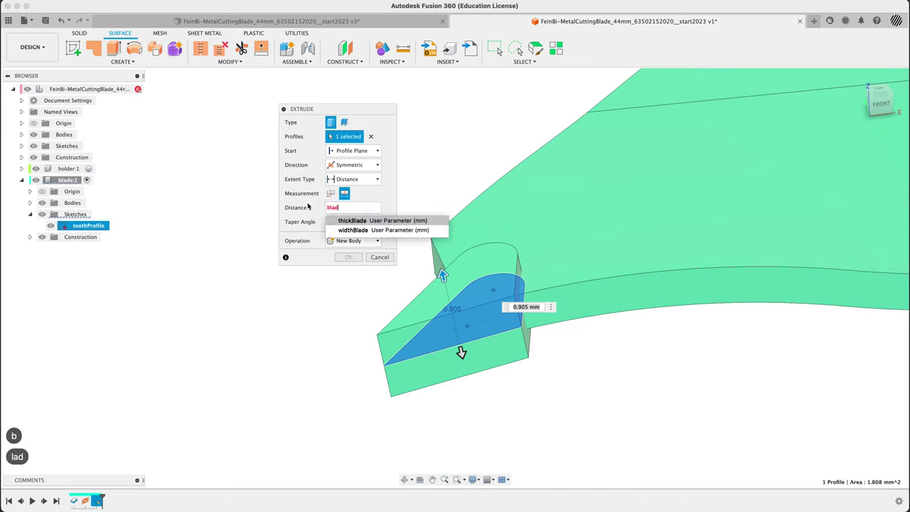
type("d")
key("Return")
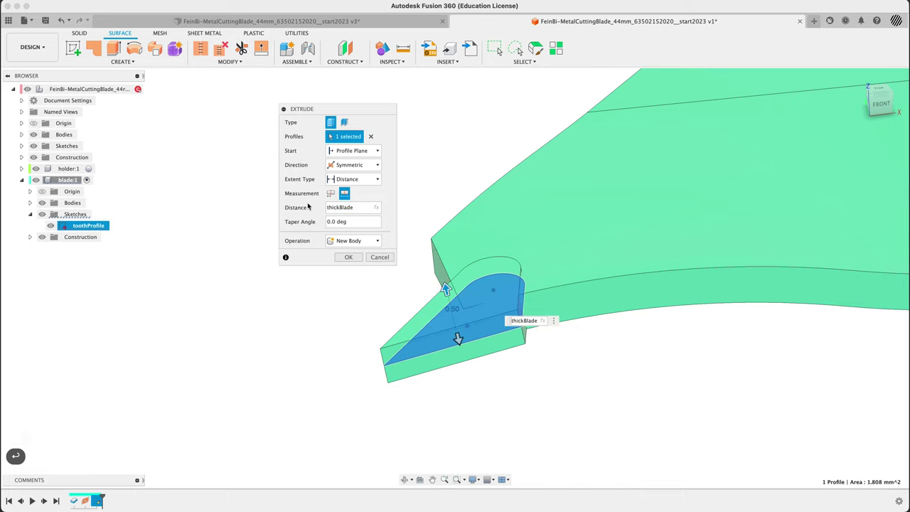
type("*")
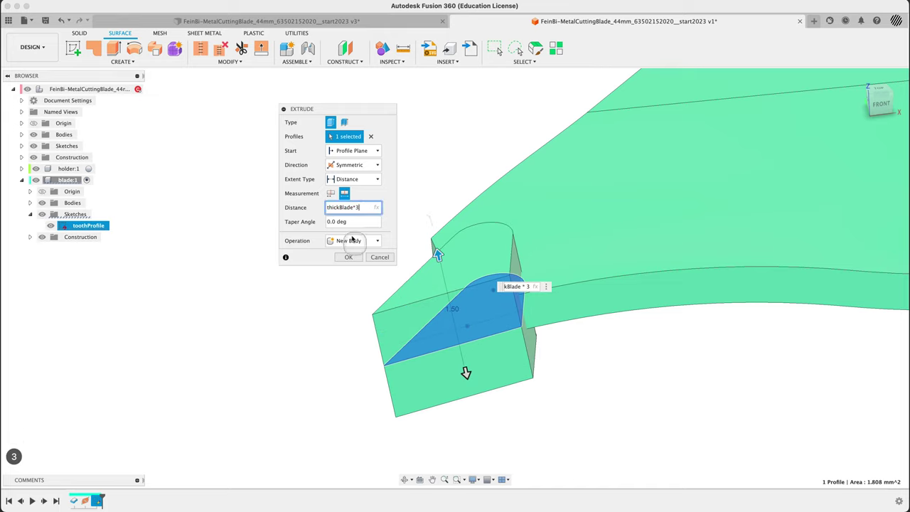
left_click(352, 126)
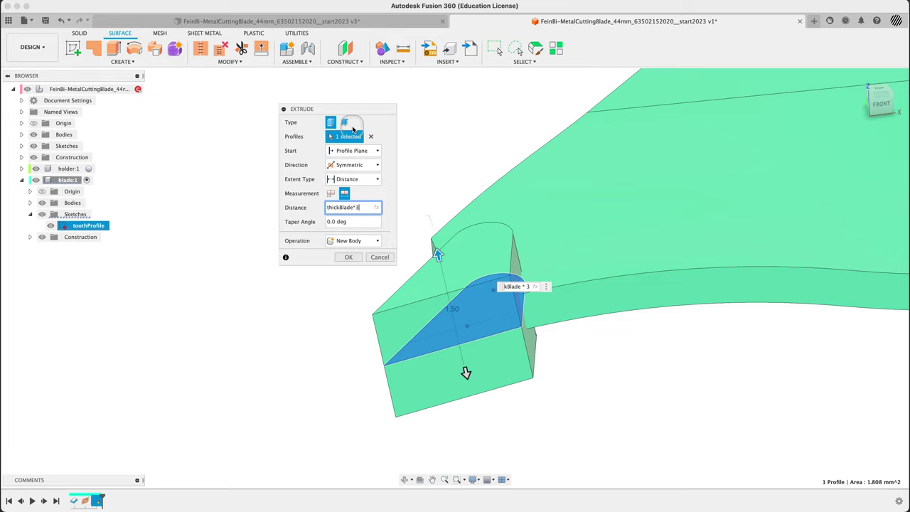
left_click(348, 257)
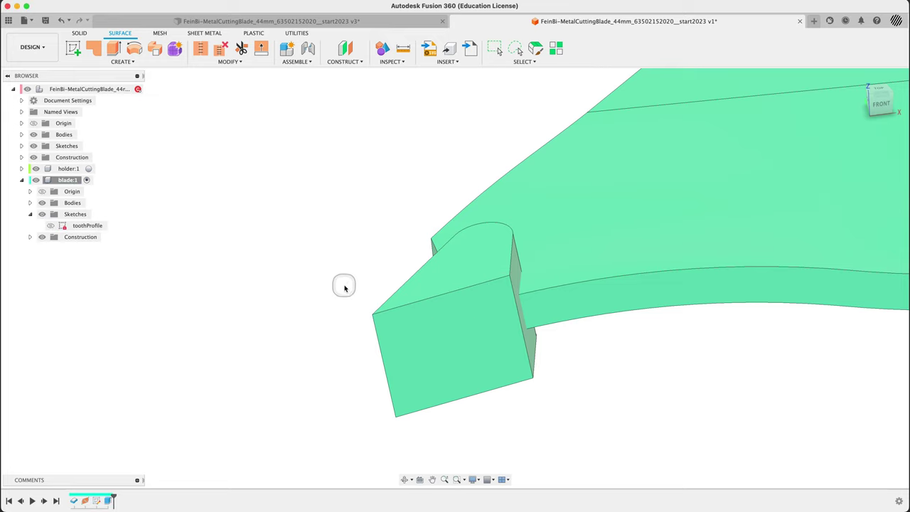
Show the waveProfile sketch along the blade's wavy edge, leaving toothProfile hidden.
mouse_move(345, 287)
middle_mouse_down("shift")
mouse_move(301, 311)
mouse_move(376, 311)
mouse_move(406, 251)
mouse_move(393, 268)
mouse_move(339, 282)
mouse_move(323, 299)
mouse_move(270, 270)
middle_mouse_up("shift")
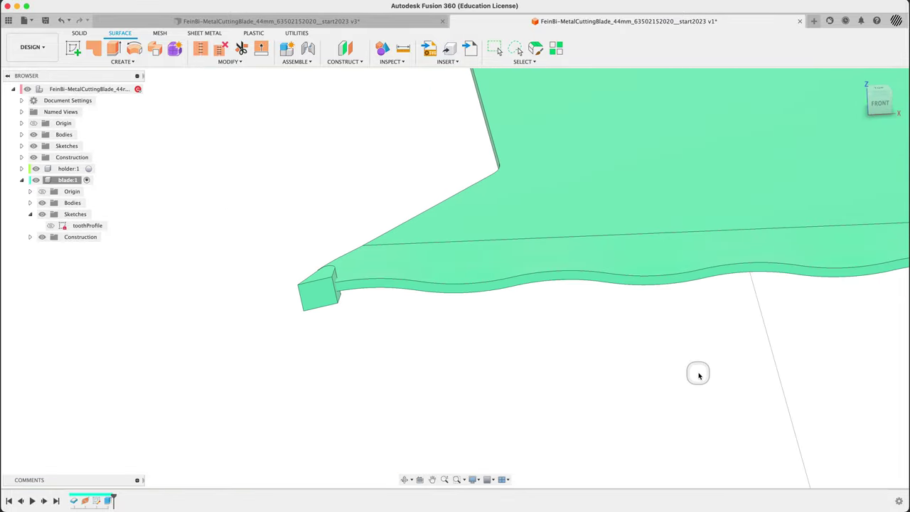
middle_click_drag(697, 372, 170, 243, "shift")
left_click(50, 226)
left_click(51, 226)
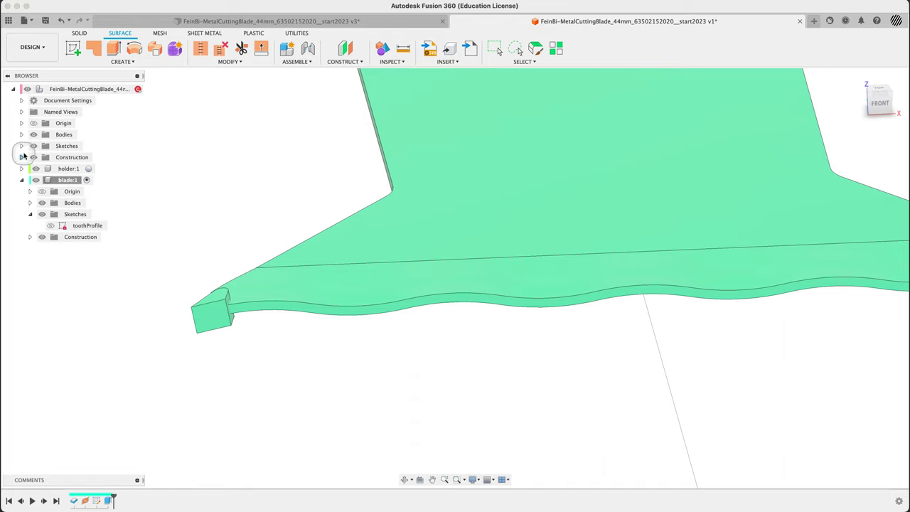
left_click(22, 146)
left_click(42, 179)
mouse_move(345, 368)
middle_mouse_down("shift")
mouse_move(349, 375)
mouse_move(376, 354)
mouse_move(320, 379)
mouse_move(333, 362)
middle_mouse_up("shift")
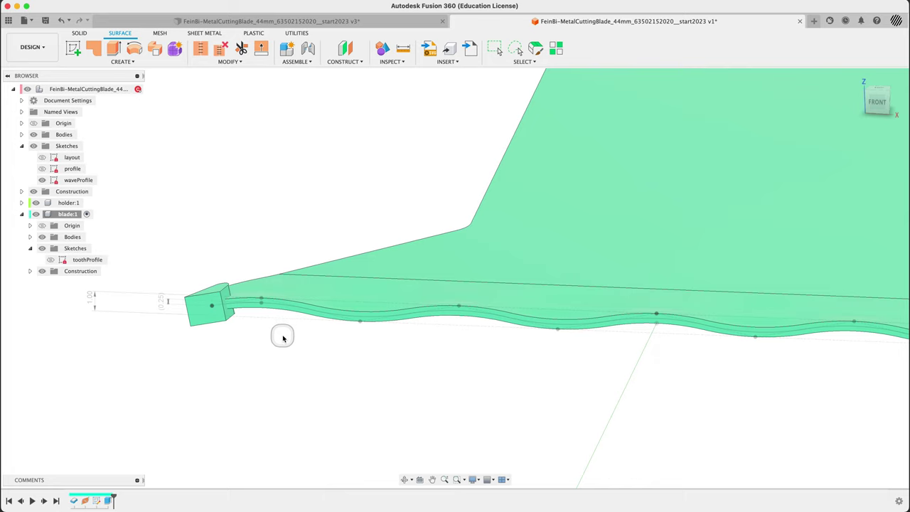
scroll(282, 337, "down", 5)
middle_click_drag(448, 405, 430, 396, "shift")
scroll(346, 312, "up", 5)
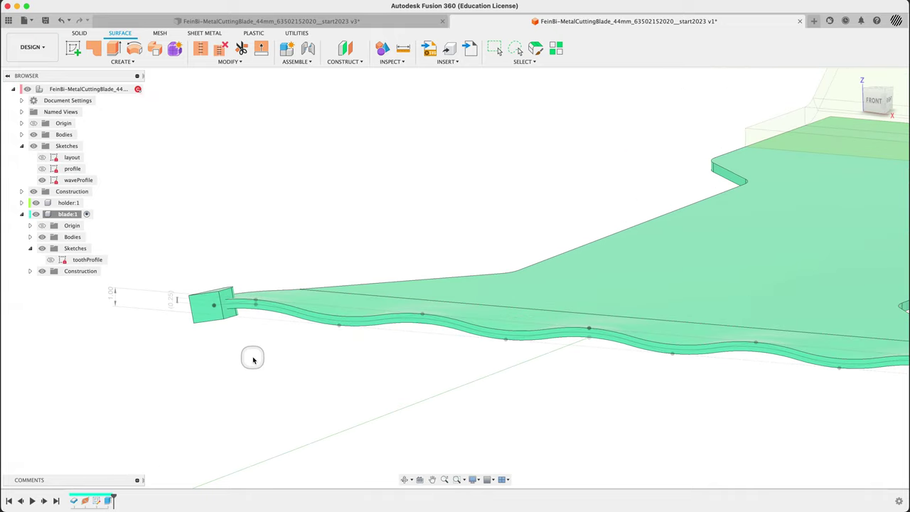
middle_click_drag(263, 361, 251, 305, "shift")
middle_click_drag(274, 230, 334, 212, "shift")
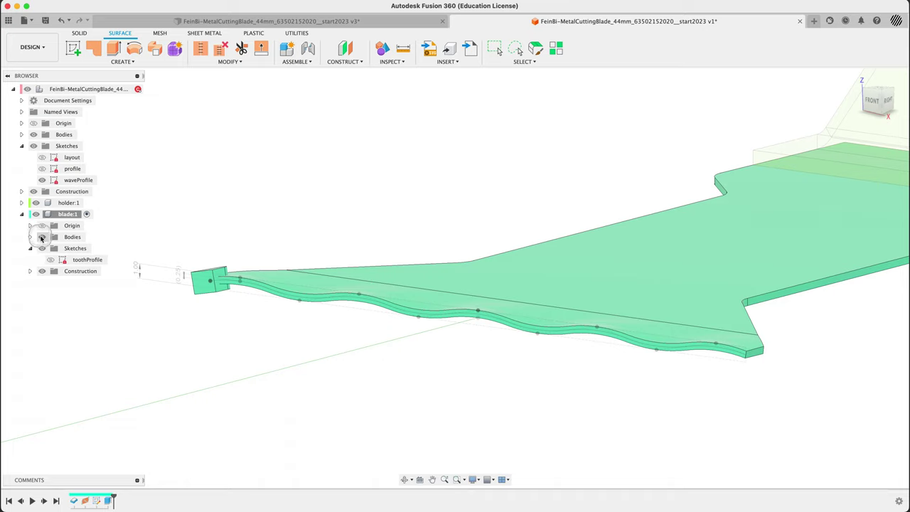
Inspect Body2 and Body3 in the blade:1 component's Bodies folder.
left_click(72, 214)
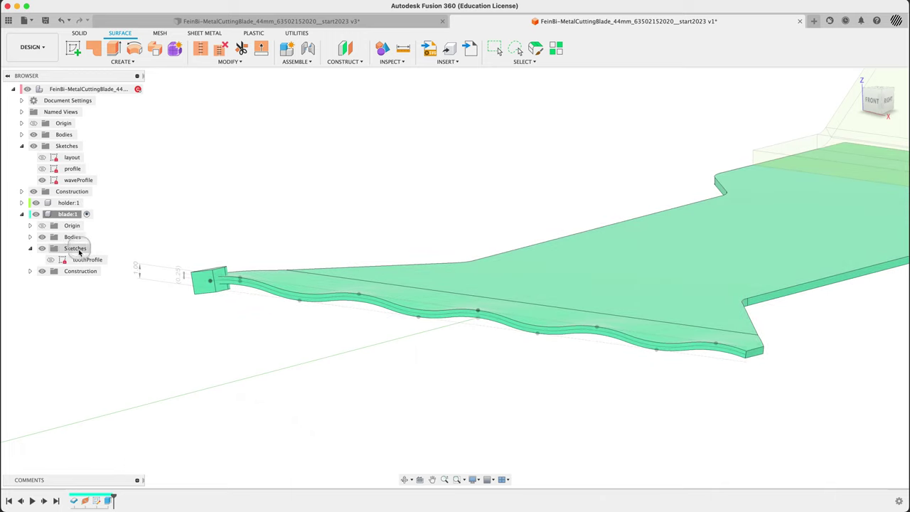
left_click(29, 242)
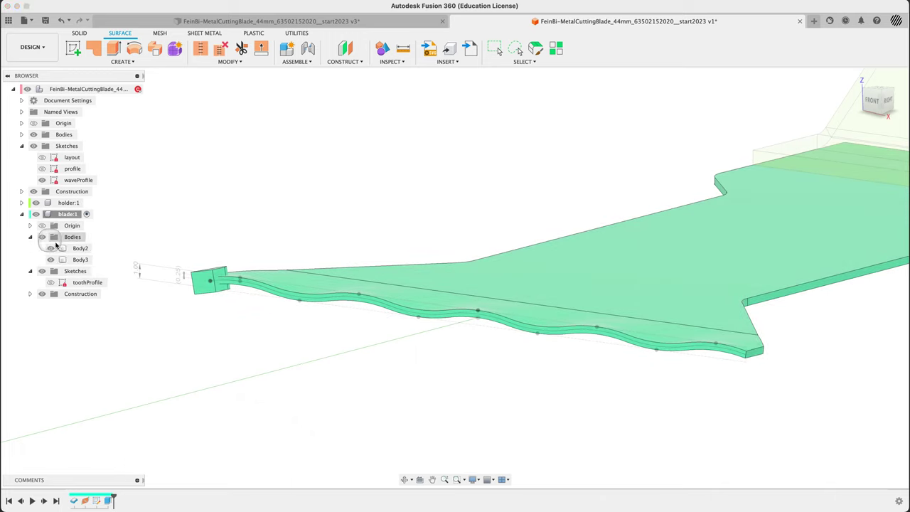
left_click(53, 249)
left_click(80, 260)
left_click(168, 298)
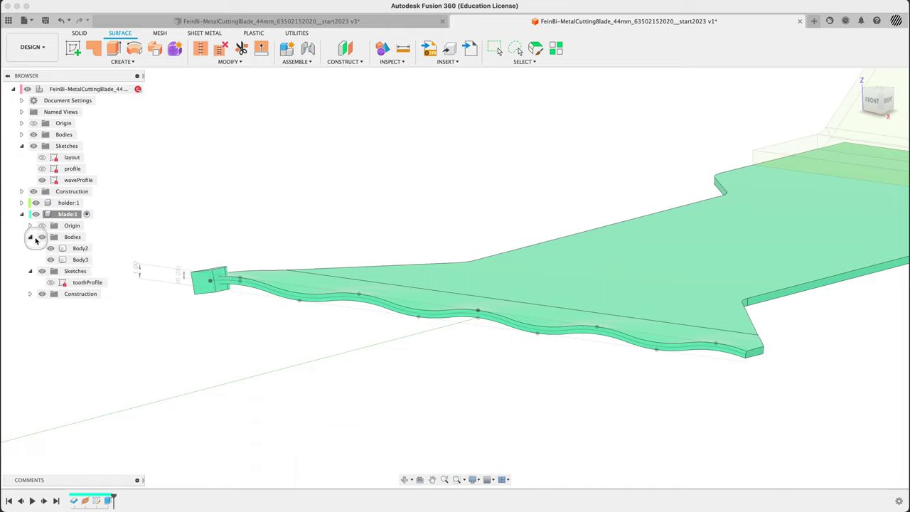
left_click(30, 237)
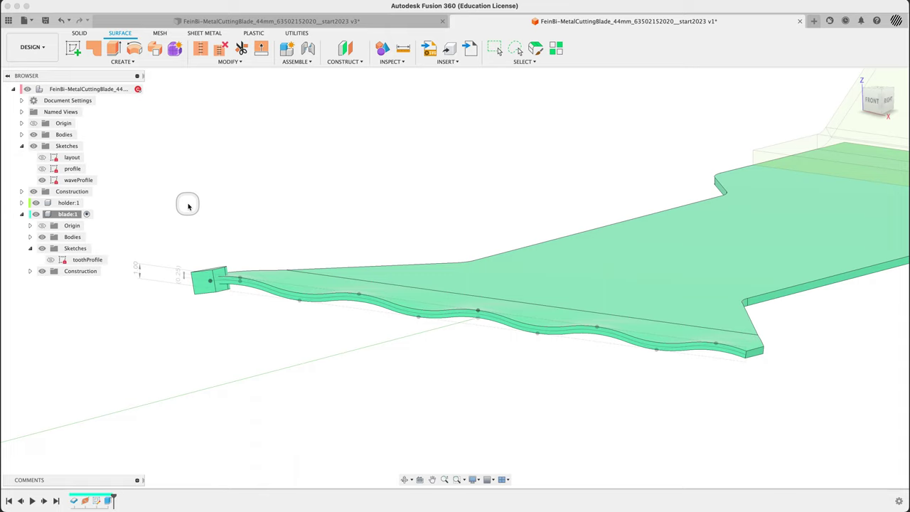
Start Pattern on Path with object type Bodies and the tooth body selected.
type("spatt")
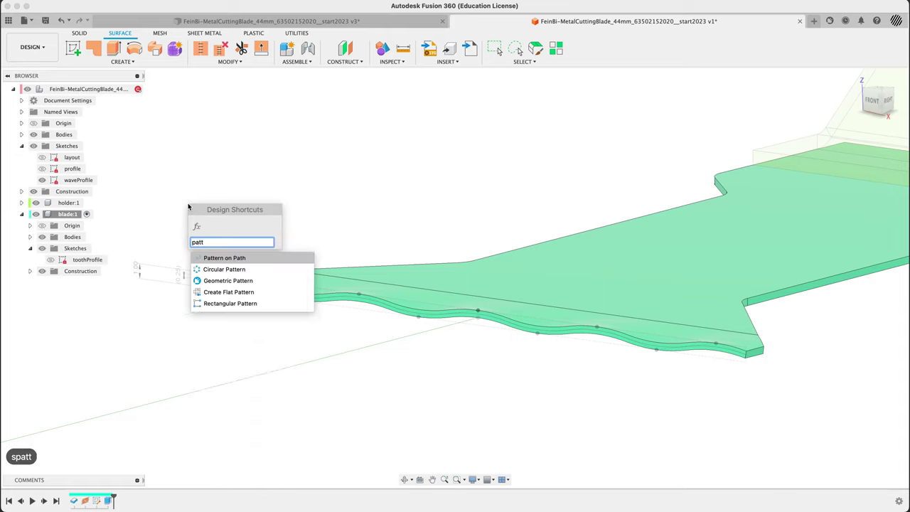
key("Return")
left_click(342, 140)
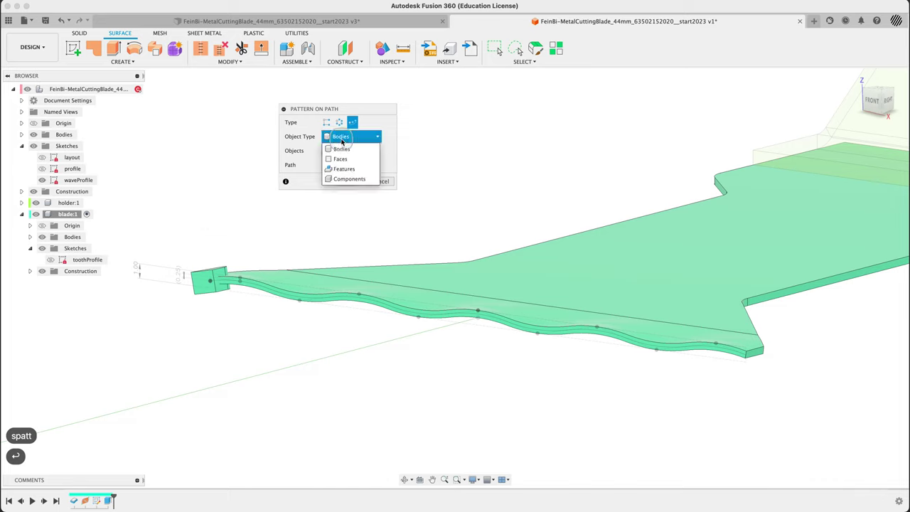
left_click(341, 148)
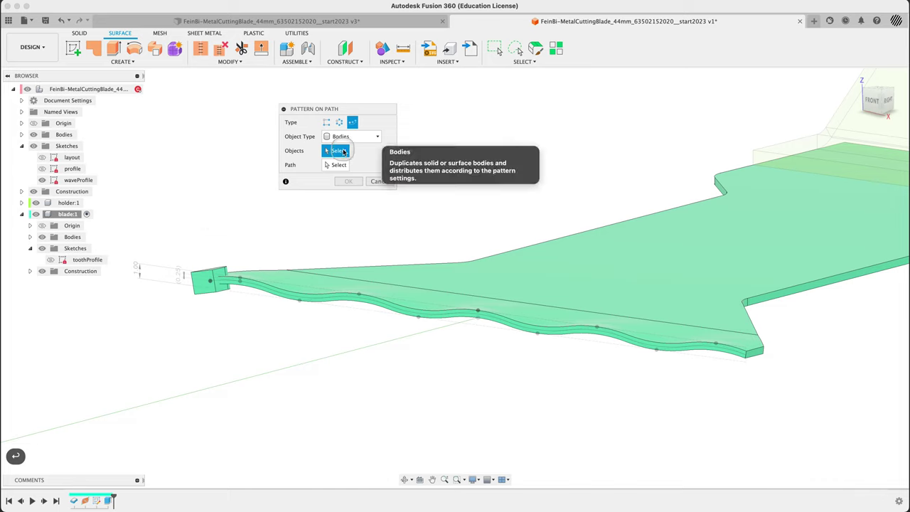
left_click(204, 287)
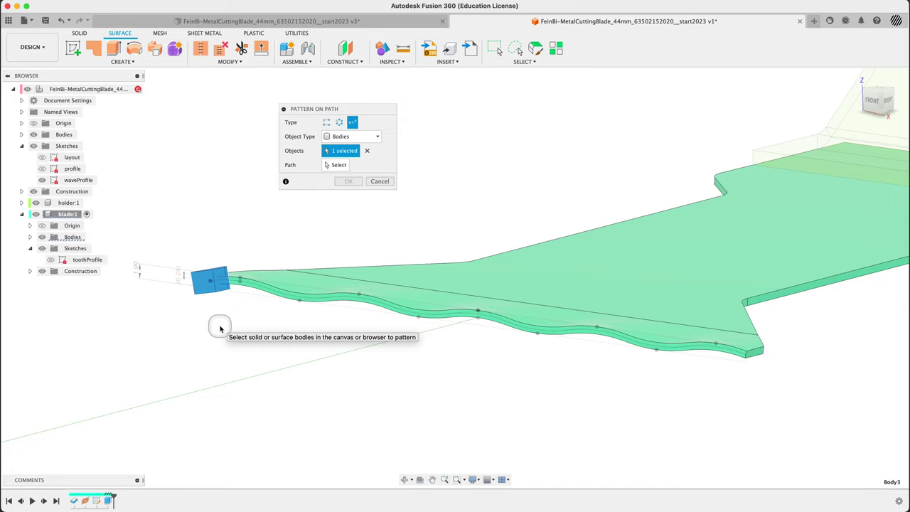
Use waveProfile as the path and spread three tooth copies over 12.307 mm.
left_click(335, 165)
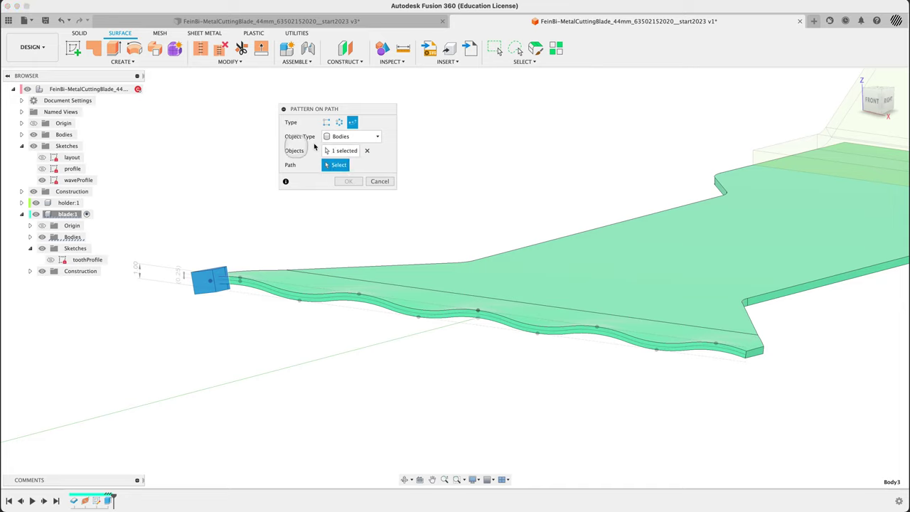
left_click(197, 309)
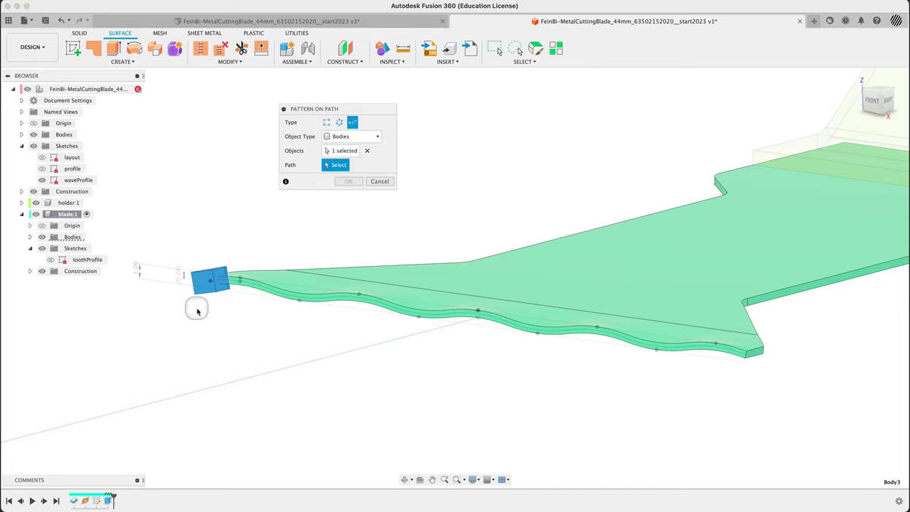
left_click(252, 285)
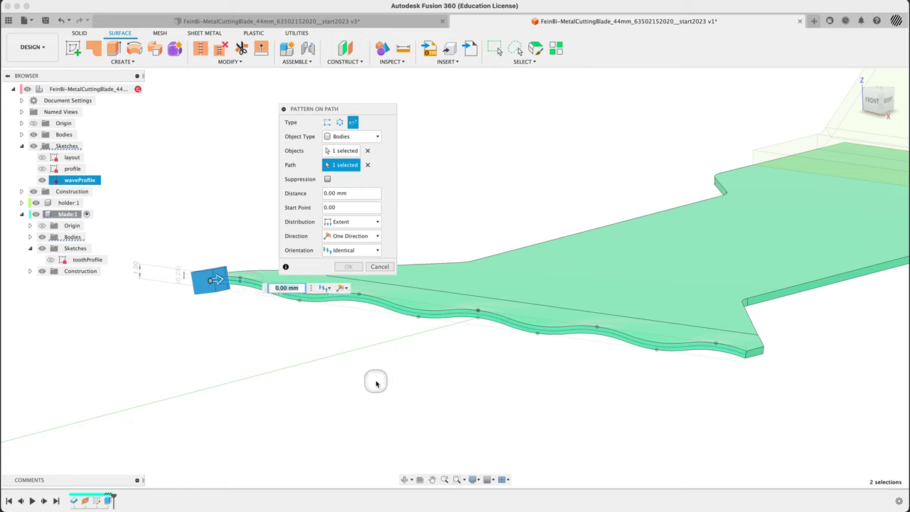
left_click(362, 91)
left_click_drag(359, 110, 524, 89)
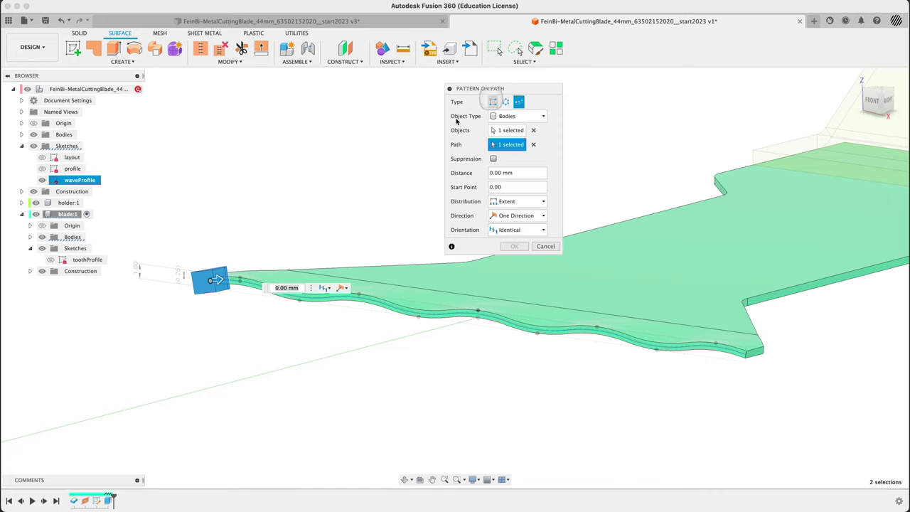
middle_click_drag(298, 372, 320, 375, "shift")
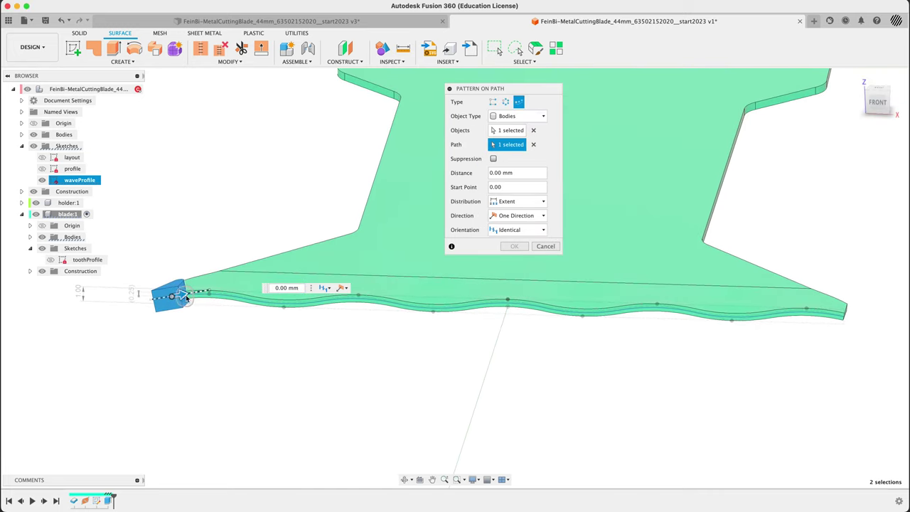
left_click_drag(188, 297, 363, 311)
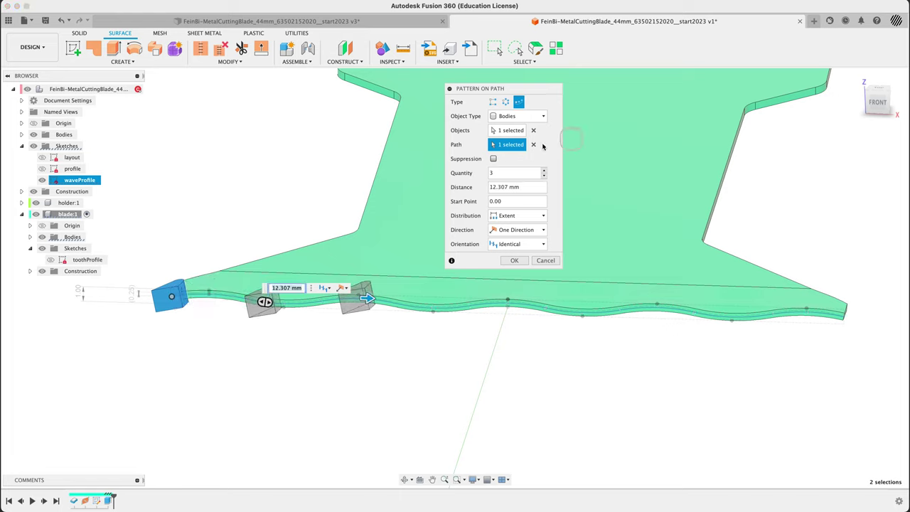
Switch the path pattern to Spacing distribution with distance set to the pitch parameter.
left_click(500, 173)
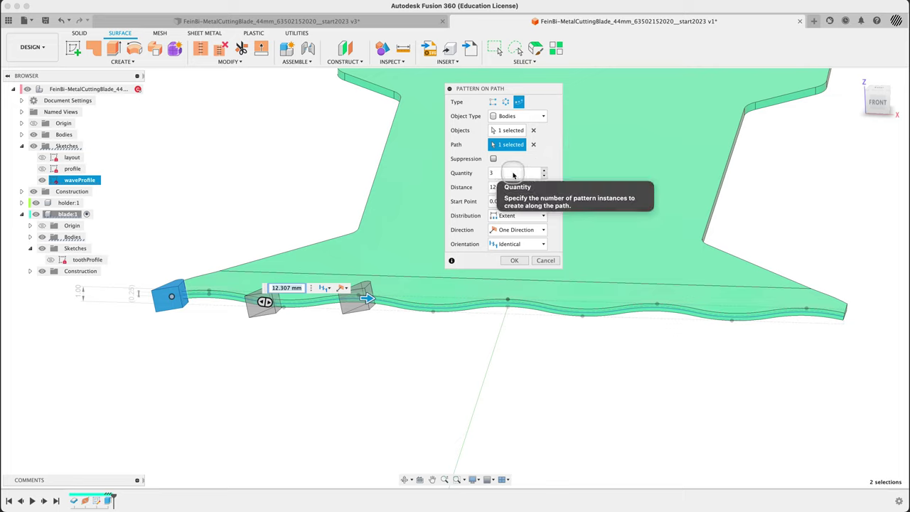
left_click(533, 187)
left_click(502, 215)
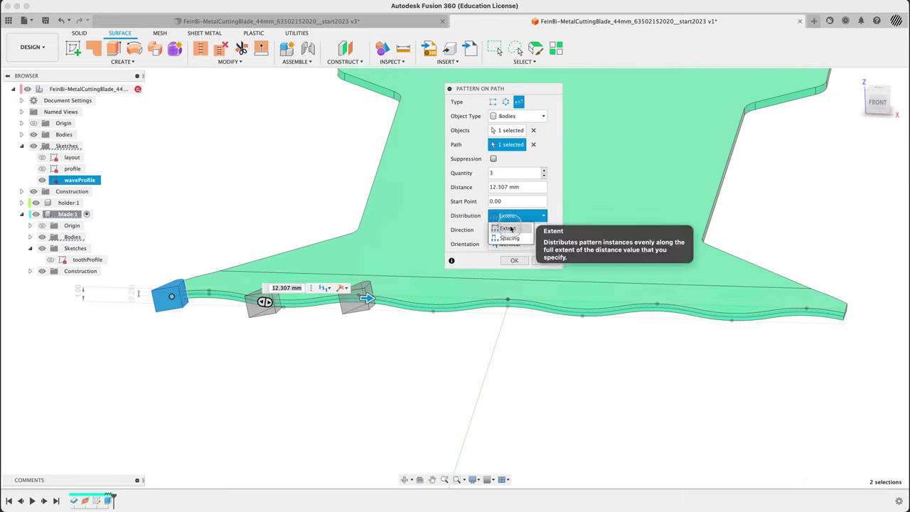
left_click(510, 240)
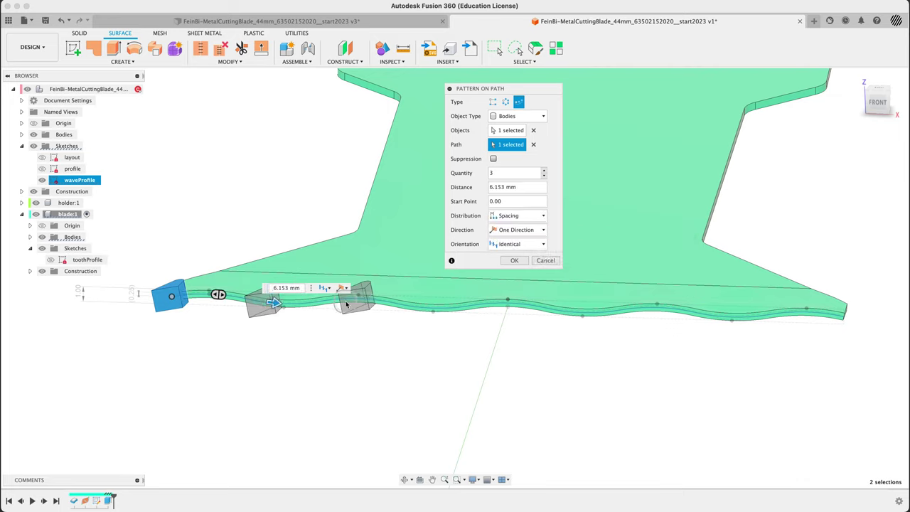
left_click(532, 186)
type("pitch")
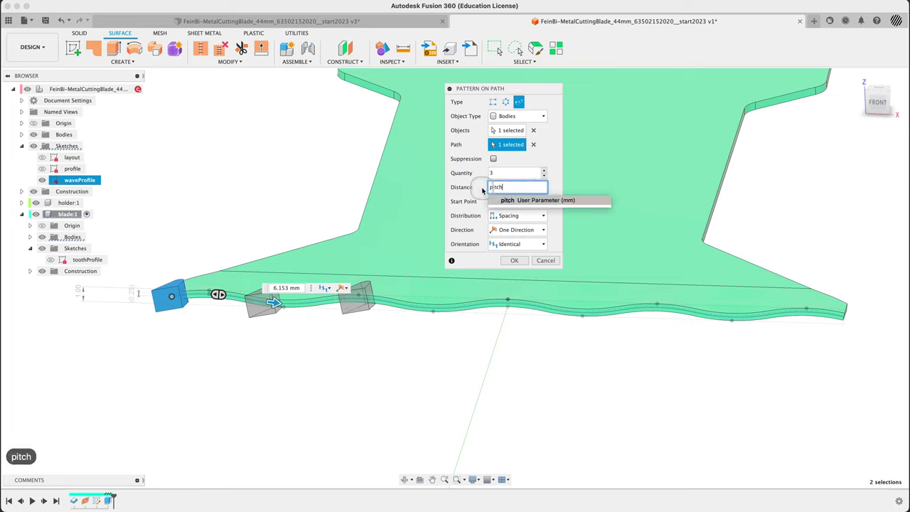
key("Return")
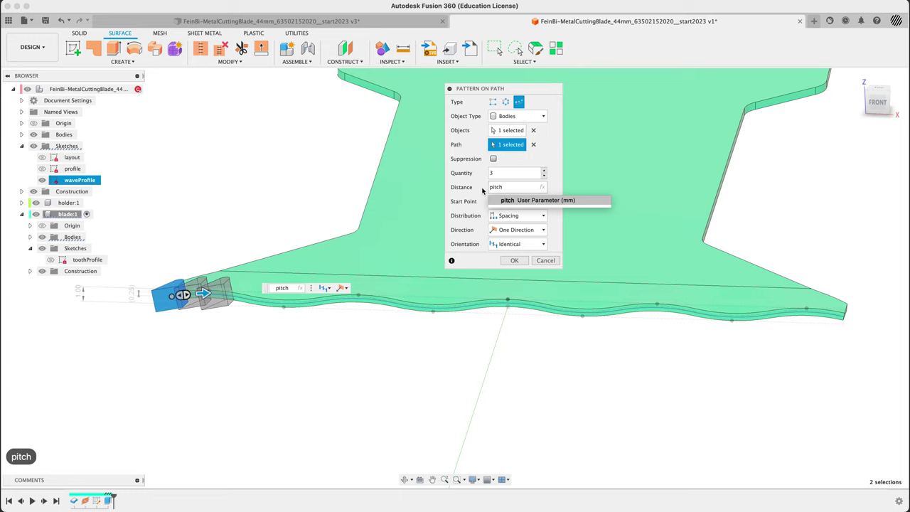
left_click(481, 229)
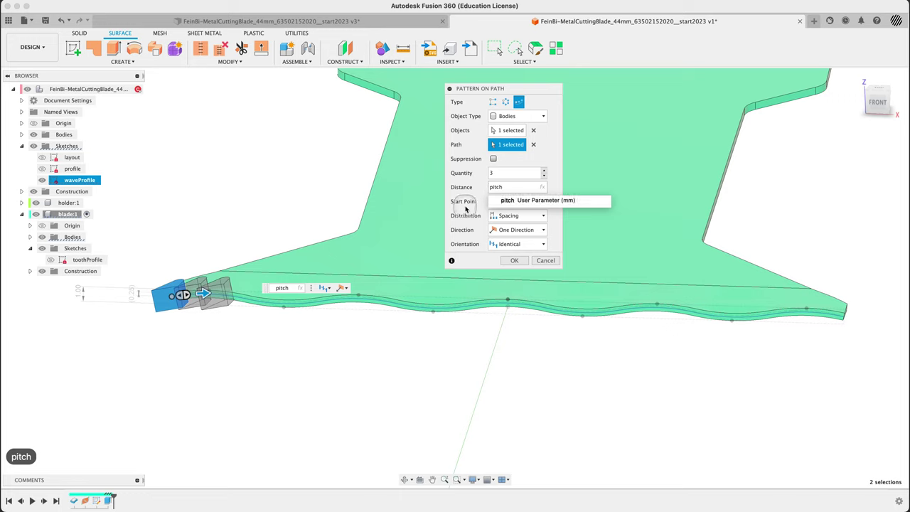
left_click(464, 199)
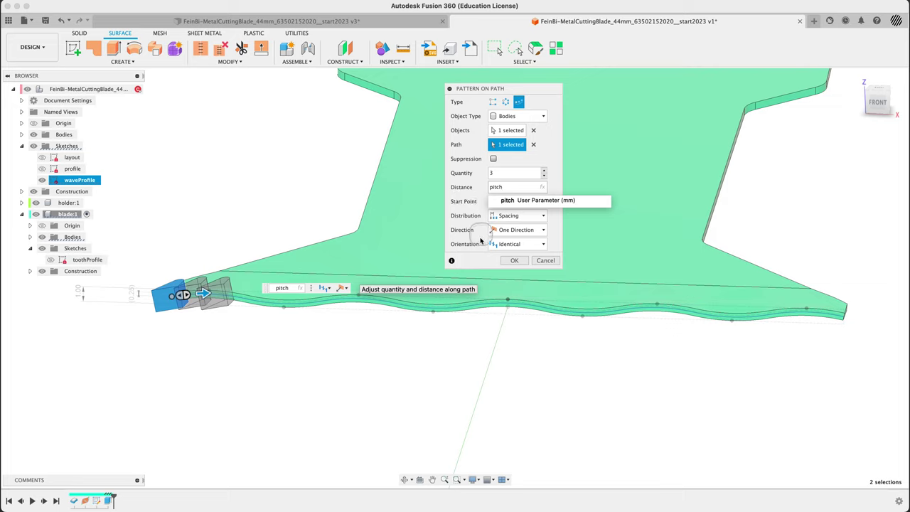
left_click(501, 172)
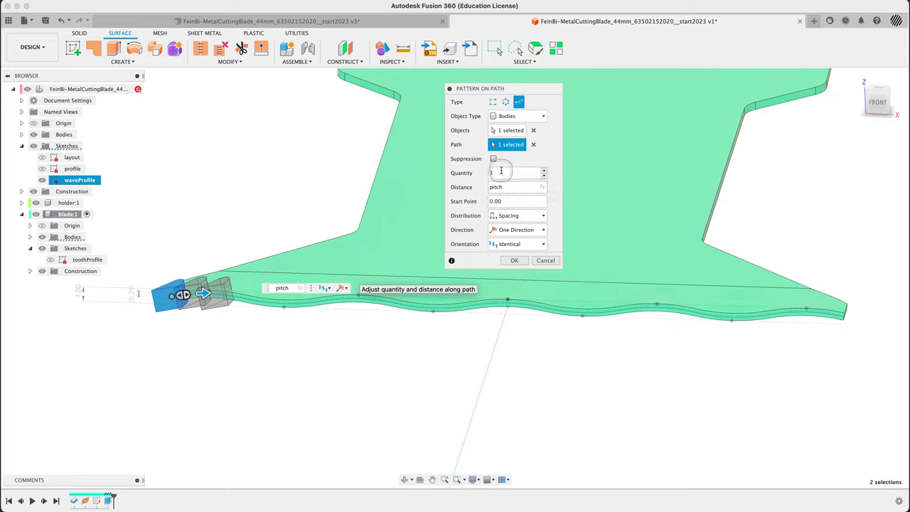
Set the pattern quantity to 25 and orientation to Path Direction.
left_click(451, 168)
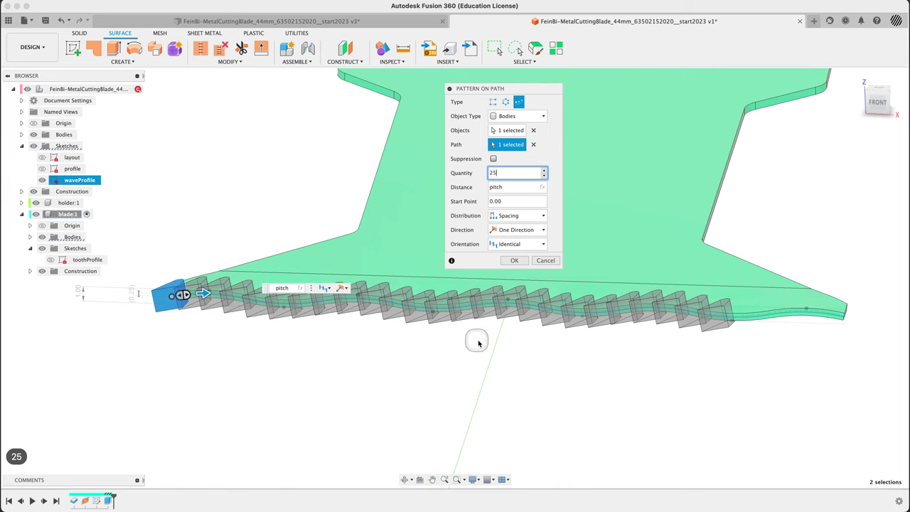
middle_click_drag(488, 341, 491, 337, "shift")
left_click(512, 260)
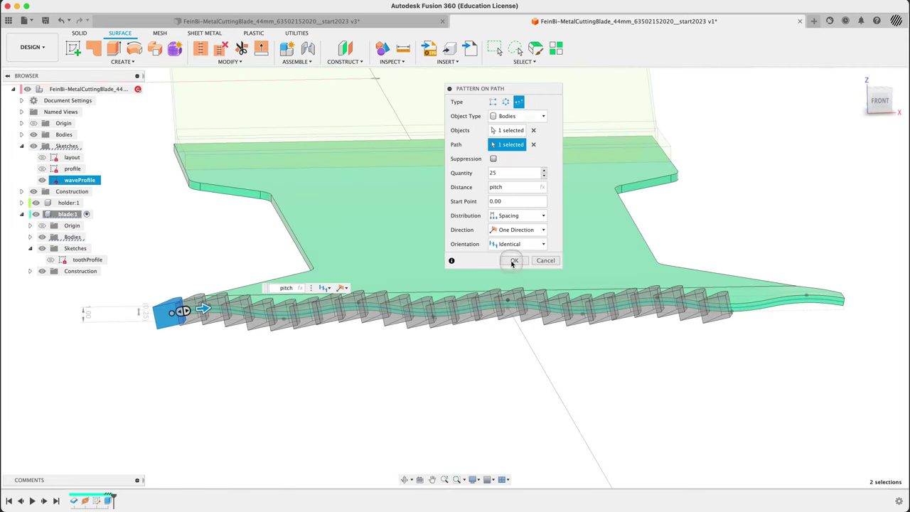
left_click(508, 244)
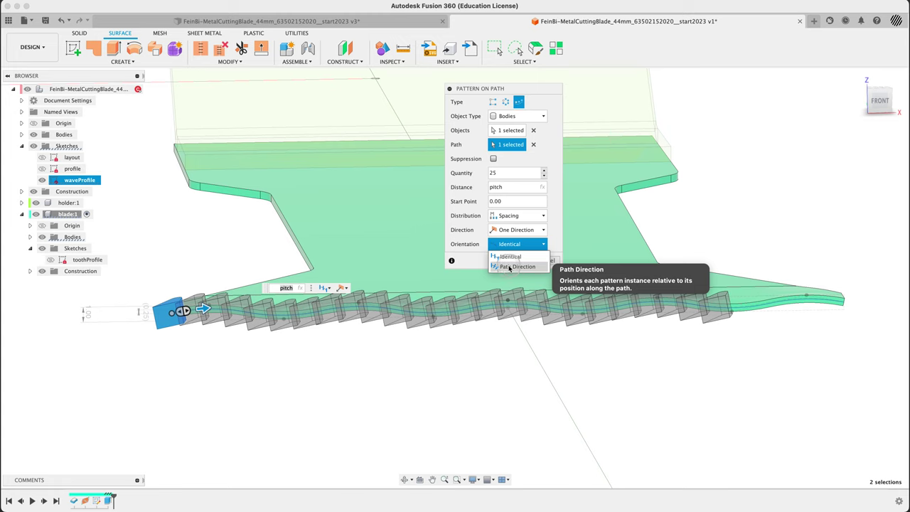
left_click(509, 267)
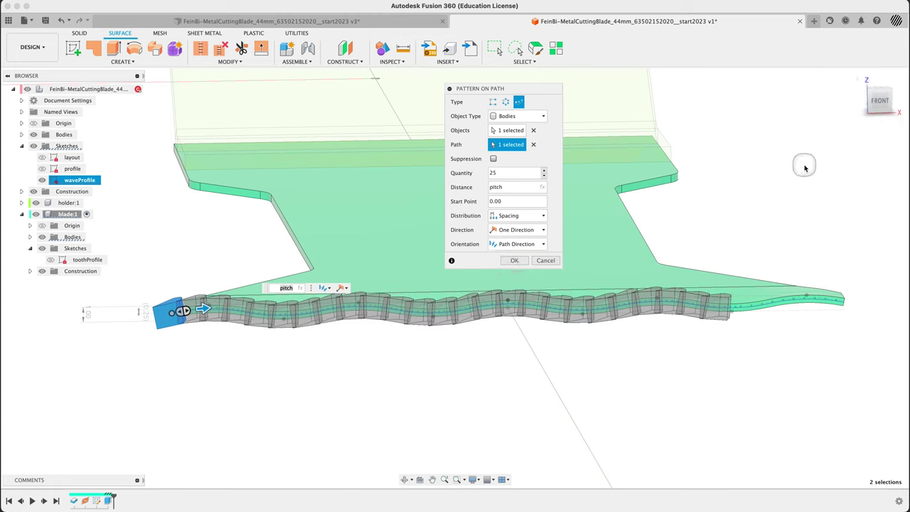
middle_click_drag(804, 166, 781, 185, "shift")
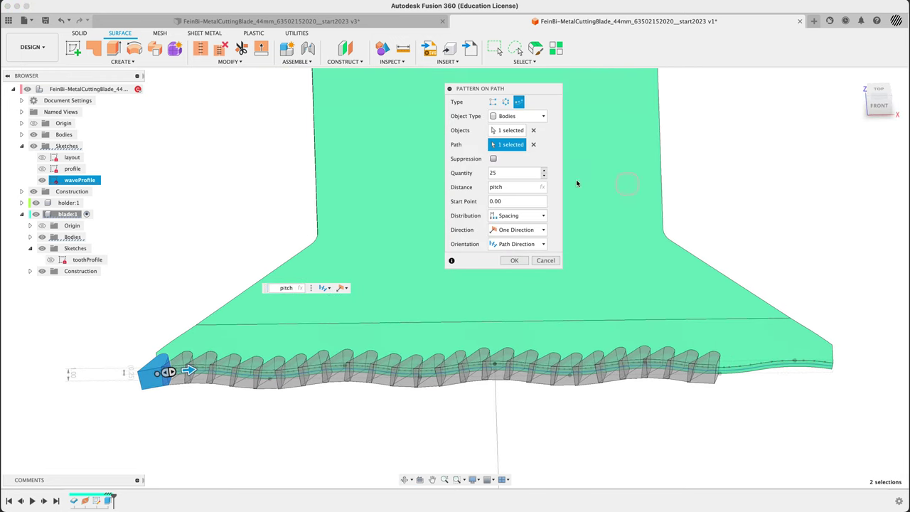
Raise the tooth count to 31 and commit the path pattern.
left_click(544, 171)
left_click(544, 170)
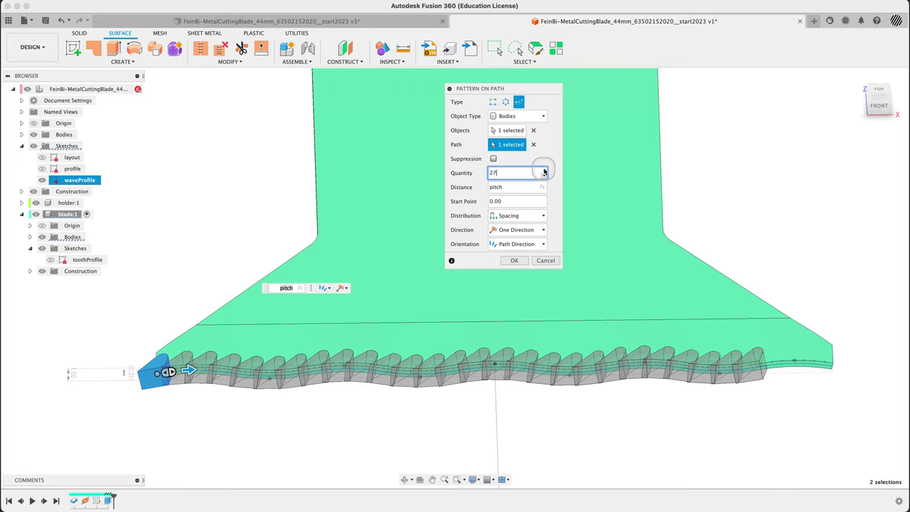
left_click(543, 171)
left_click(543, 170)
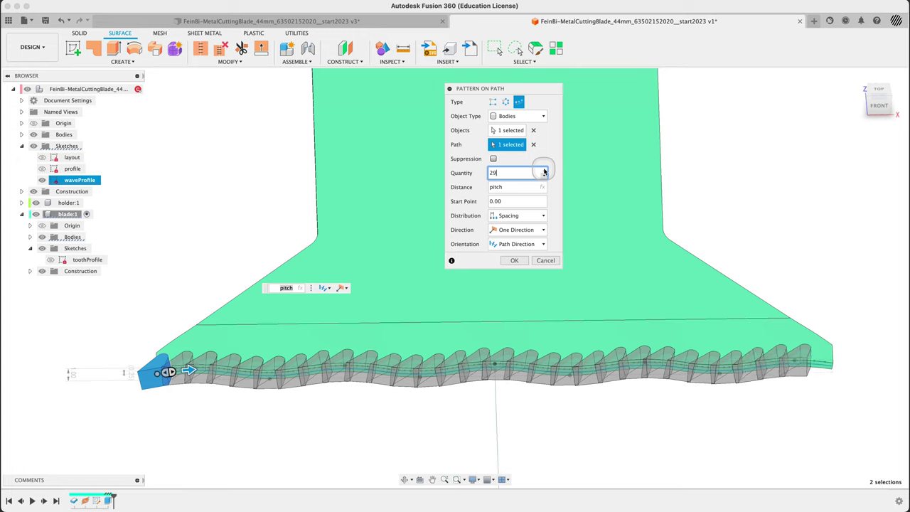
left_click(543, 171)
left_click(543, 170)
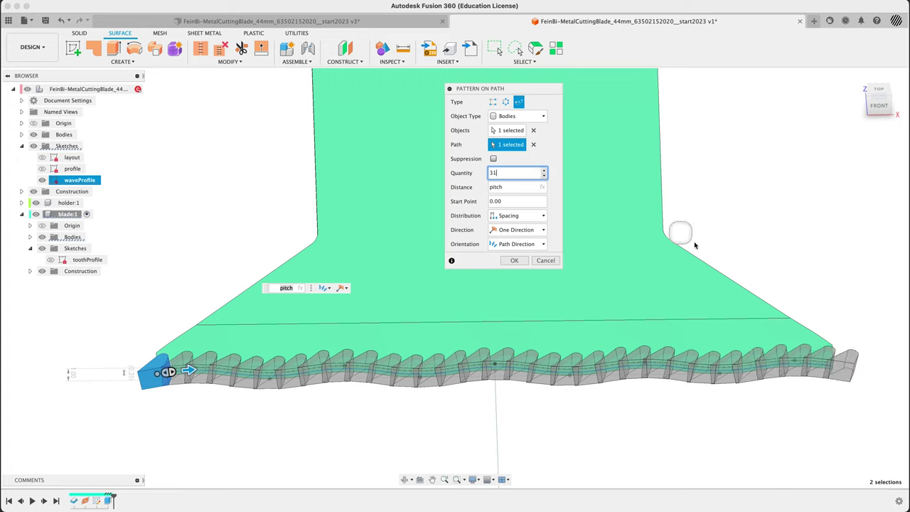
mouse_move(749, 226)
middle_mouse_down("shift")
mouse_move(743, 260)
mouse_move(751, 230)
middle_mouse_up("shift")
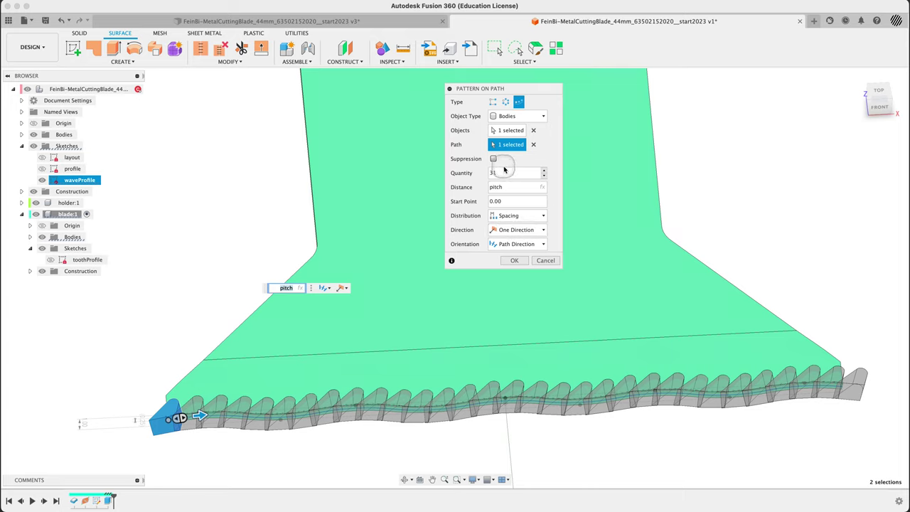
left_click(511, 262)
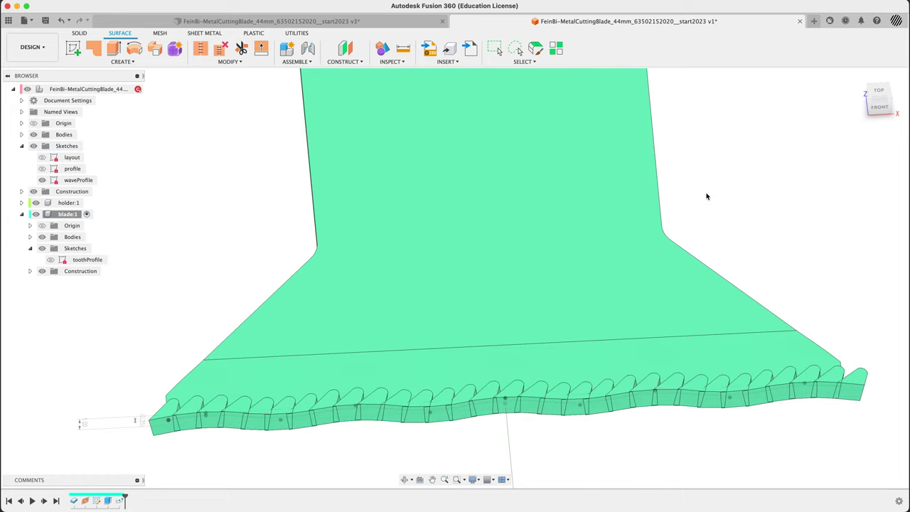
In Combine, set the blade as target and window-select all 31 tooth bodies as tools.
middle_click_drag(732, 215, 422, 147, "shift")
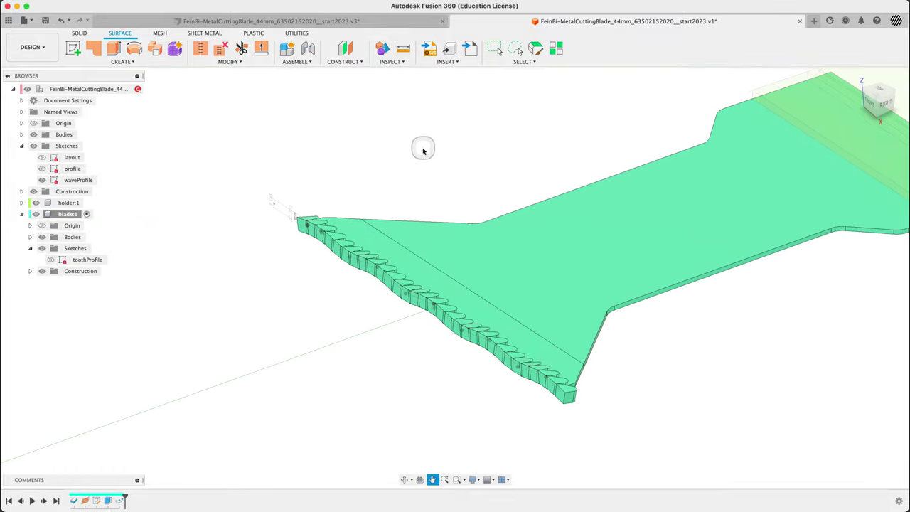
left_click(79, 33)
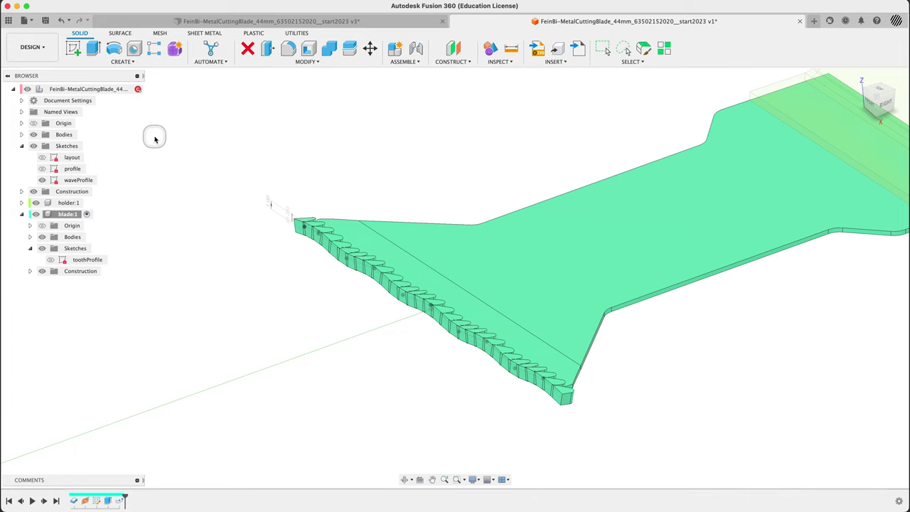
left_click(329, 48)
left_click(538, 256)
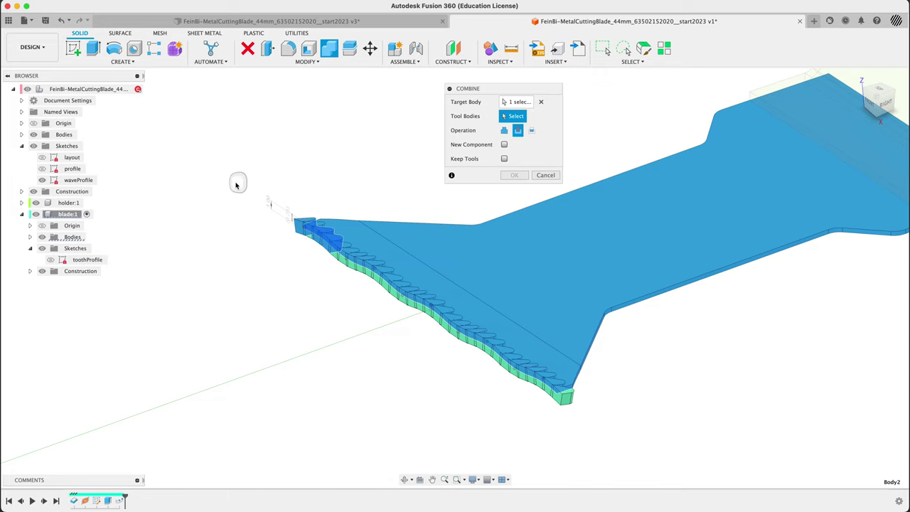
left_click_drag(239, 179, 223, 156)
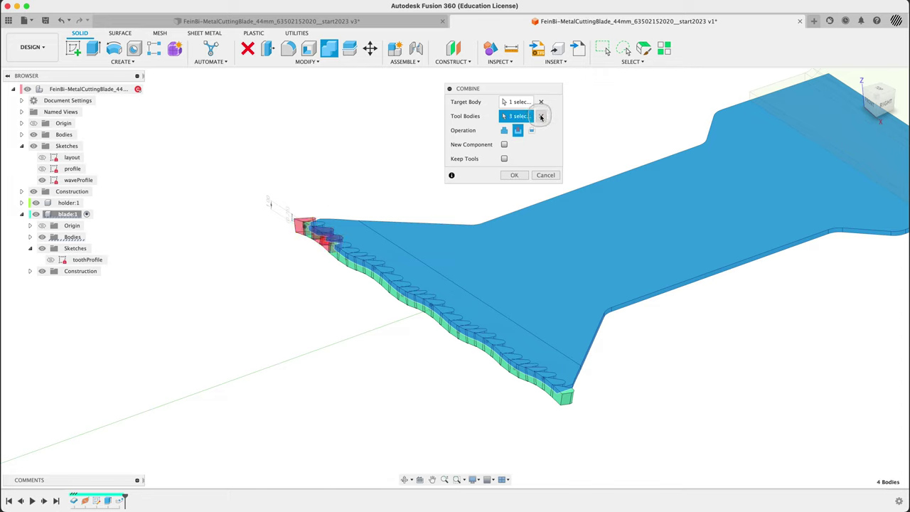
left_click(541, 116)
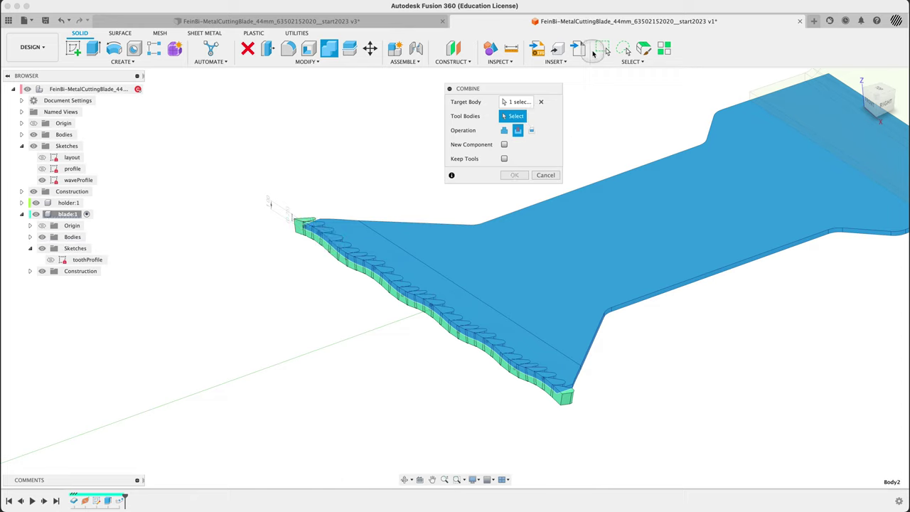
left_click_drag(258, 184, 650, 419)
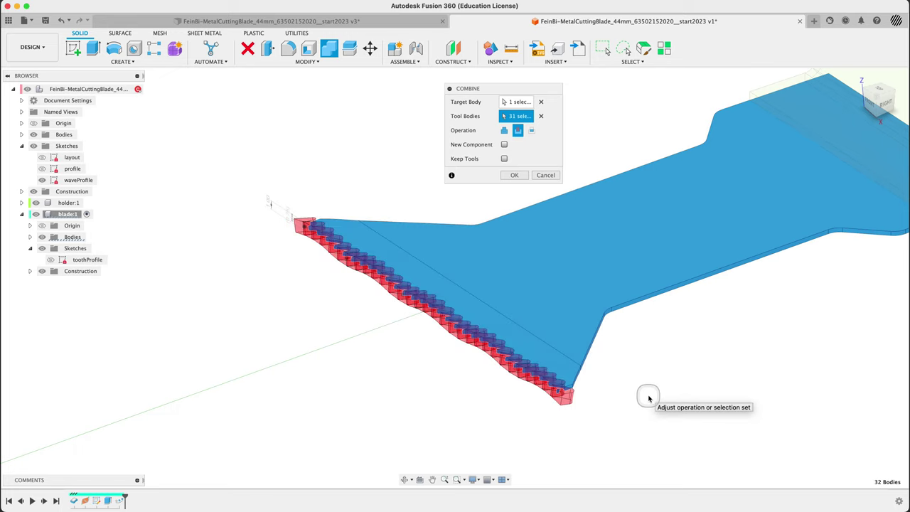
mouse_move(646, 396)
middle_mouse_down("shift")
mouse_move(632, 408)
mouse_move(619, 396)
mouse_move(637, 390)
mouse_move(658, 409)
middle_mouse_up("shift")
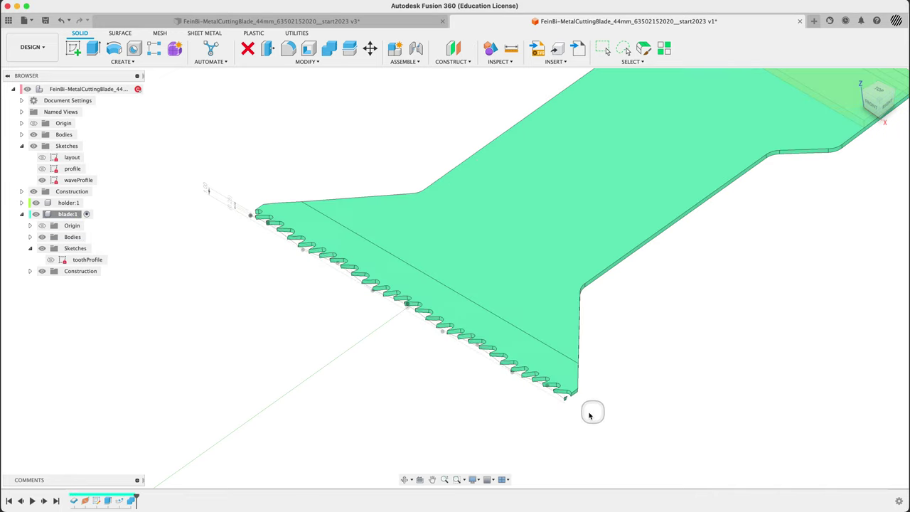
scroll(587, 415, "up", 10)
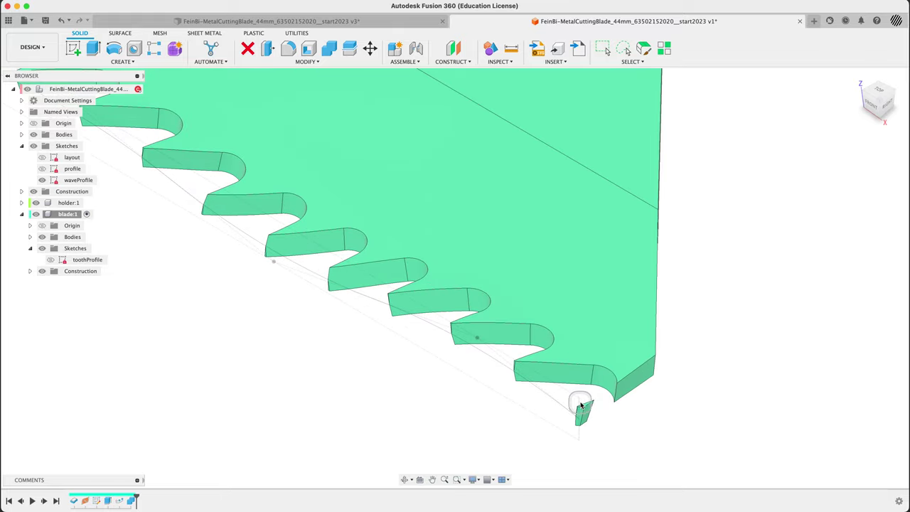
scroll(587, 412, "down", 5)
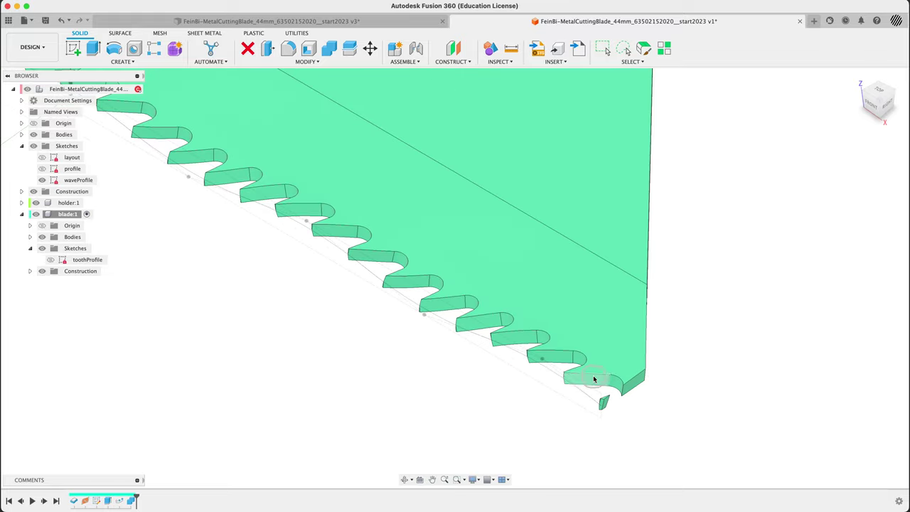
middle_click_drag(539, 400, 557, 396, "shift")
scroll(558, 396, "up", 12)
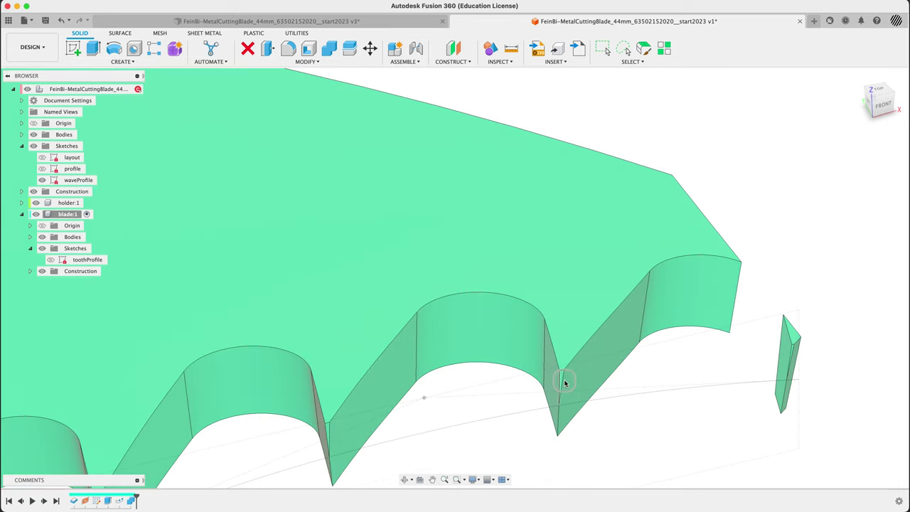
scroll(595, 319, "down", 10)
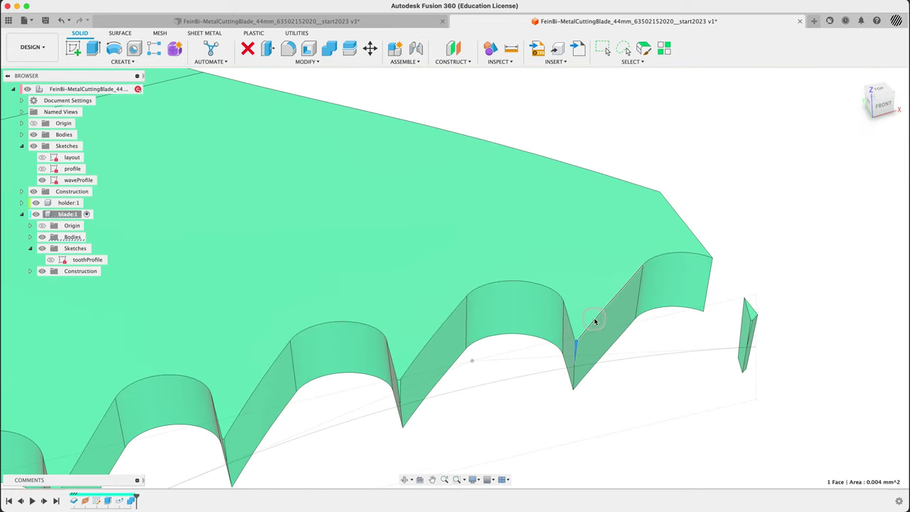
scroll(597, 322, "down", 2)
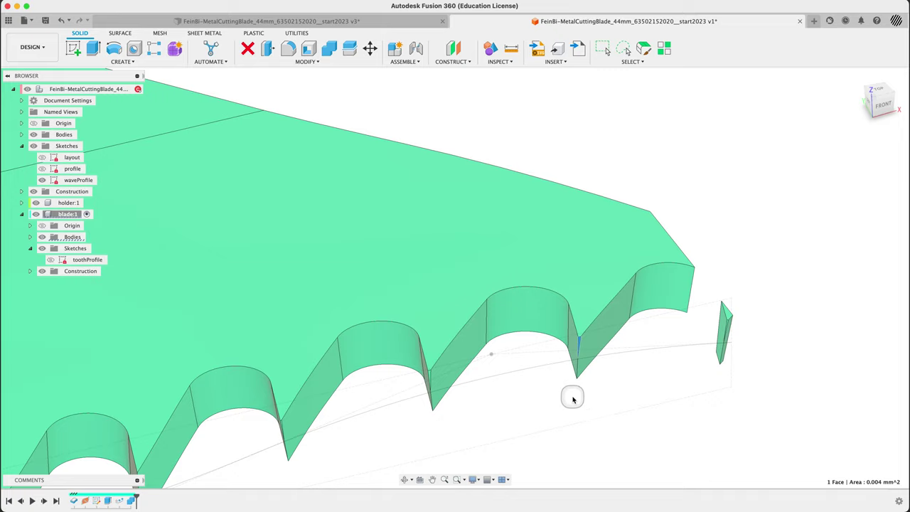
middle_click_drag(573, 399, 565, 419, "shift")
scroll(566, 417, "down", 10)
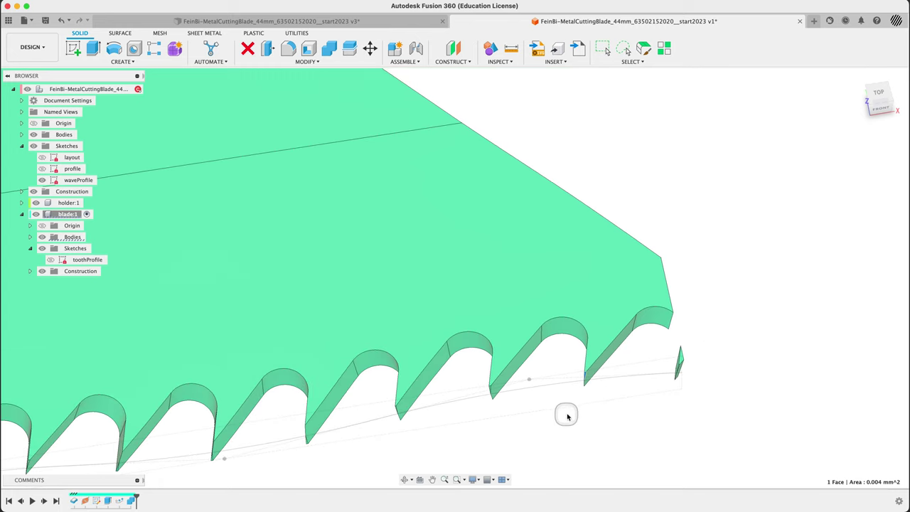
middle_click_drag(582, 416, 287, 375, "shift")
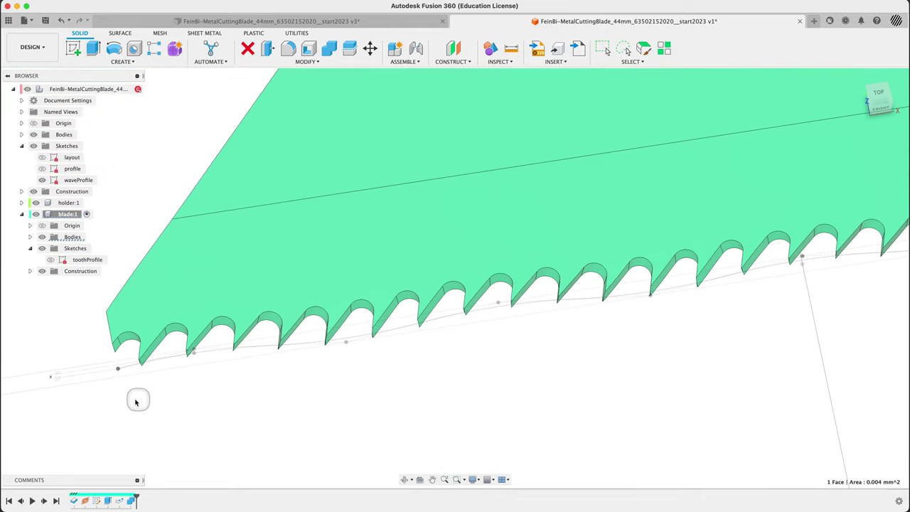
Show the toothProfile sketch with its dimensions and change the 0.5 mm dimension to 0.6.
middle_click_drag(135, 402, 152, 390, "shift")
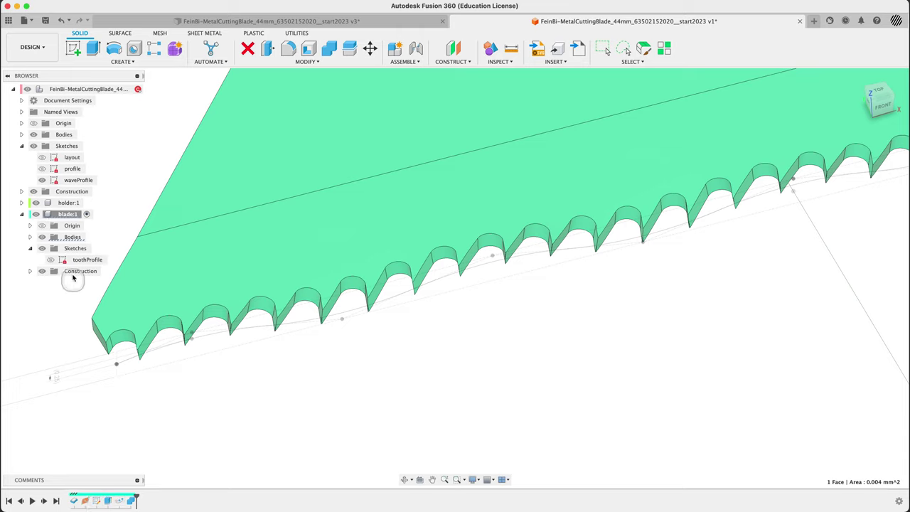
left_click(50, 261)
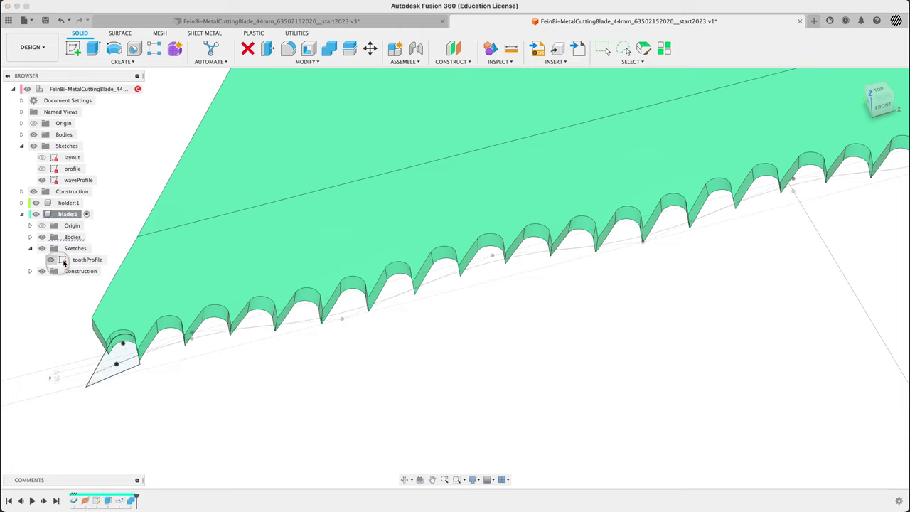
right_click(75, 264)
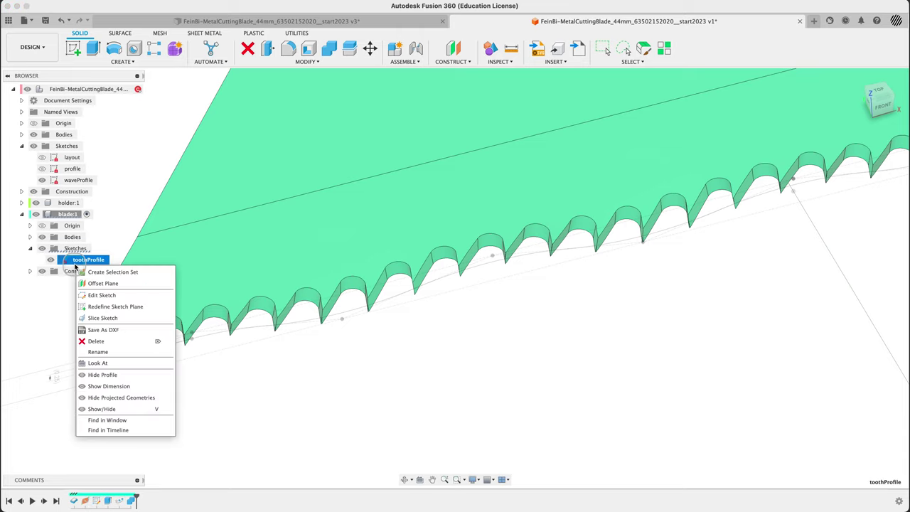
left_click(142, 389)
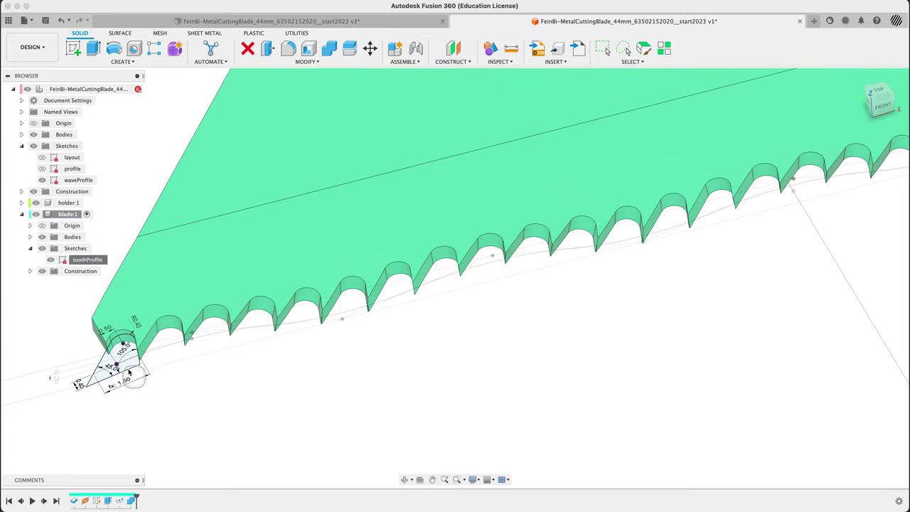
double_click(108, 330)
scroll(144, 358, "down", 3)
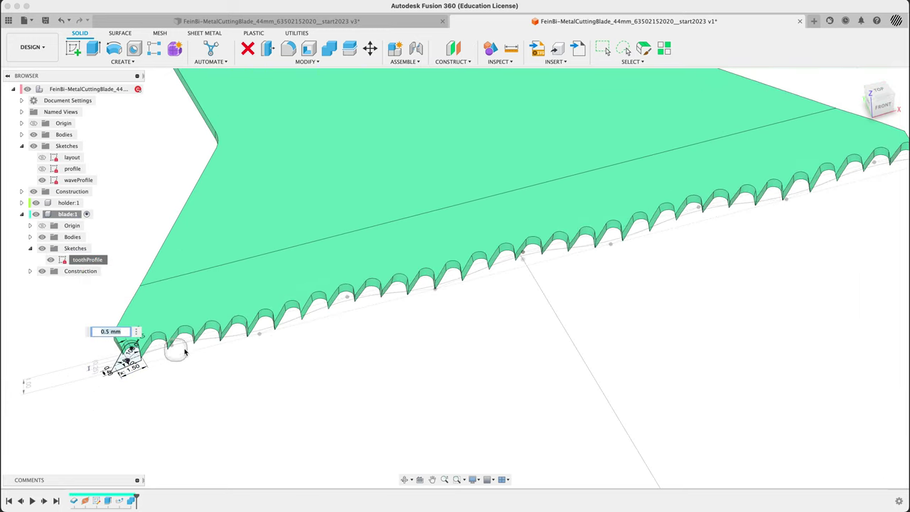
middle_click_drag(757, 244, 660, 258)
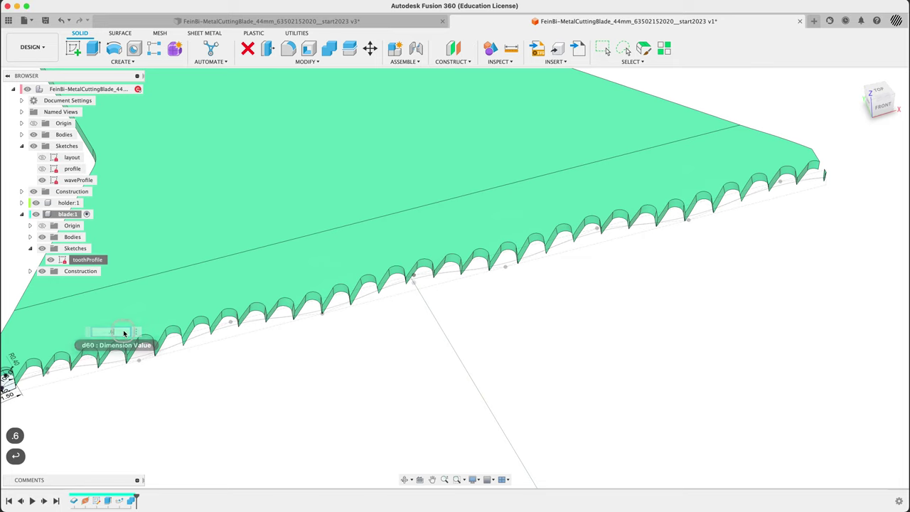
left_click(481, 298)
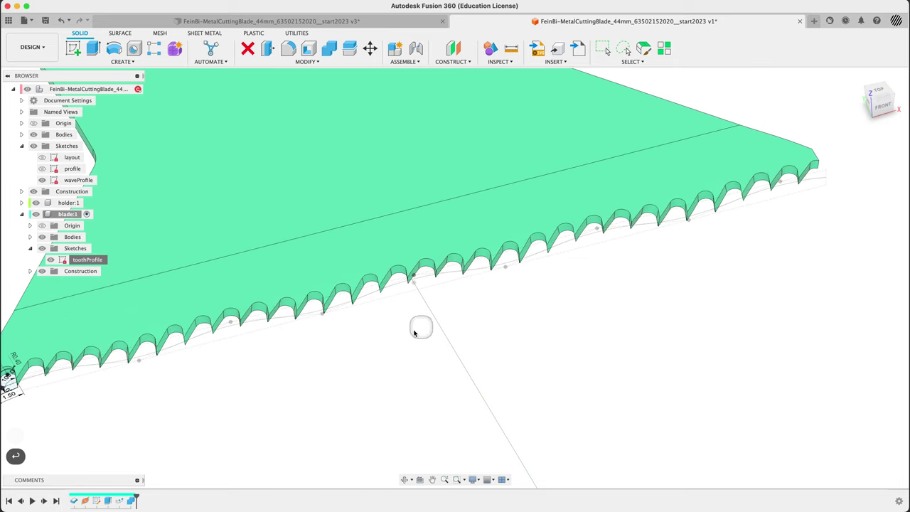
left_click(286, 306)
scroll(162, 324, "up", 5)
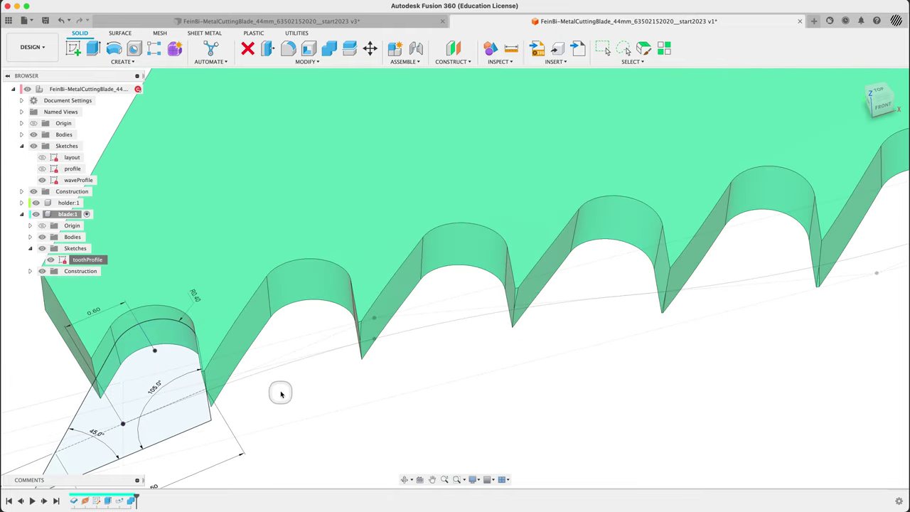
mouse_move(291, 393)
middle_mouse_down("shift")
mouse_move(280, 408)
mouse_move(289, 424)
mouse_move(272, 415)
mouse_move(272, 426)
mouse_move(336, 364)
mouse_move(370, 310)
mouse_move(396, 299)
mouse_move(357, 289)
mouse_move(398, 264)
middle_mouse_up("shift")
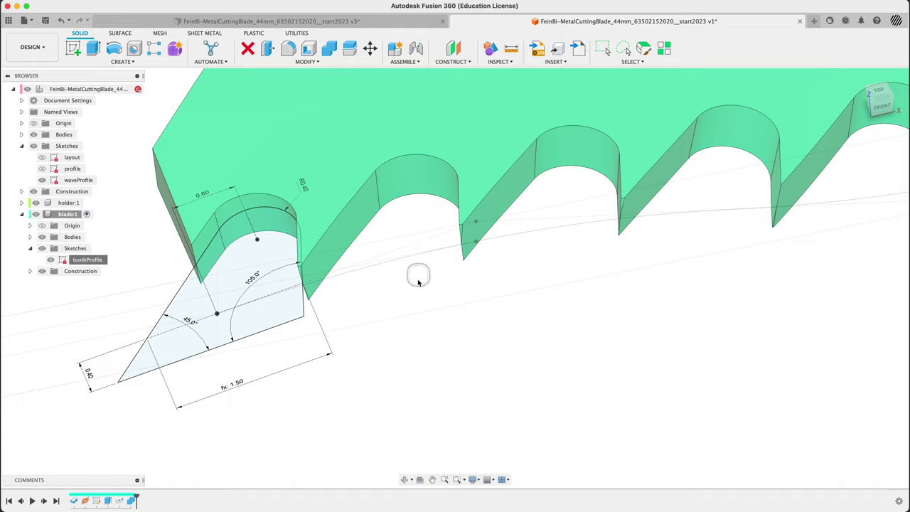
mouse_move(396, 337)
middle_mouse_down("shift")
mouse_move(388, 317)
mouse_move(427, 311)
mouse_move(410, 258)
mouse_move(320, 250)
middle_mouse_up("shift")
scroll(322, 247, "up", 5)
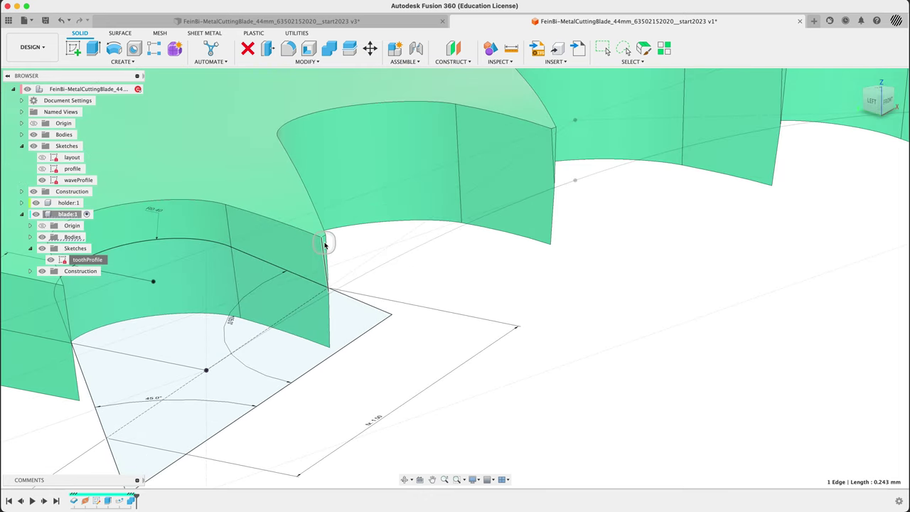
scroll(325, 244, "up", 3)
left_click(495, 320)
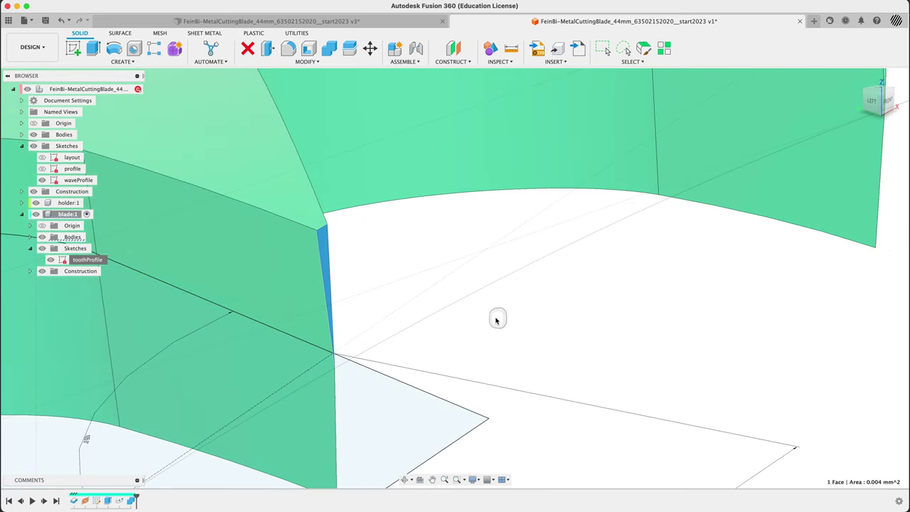
scroll(478, 295, "down", 5)
scroll(475, 285, "down", 1)
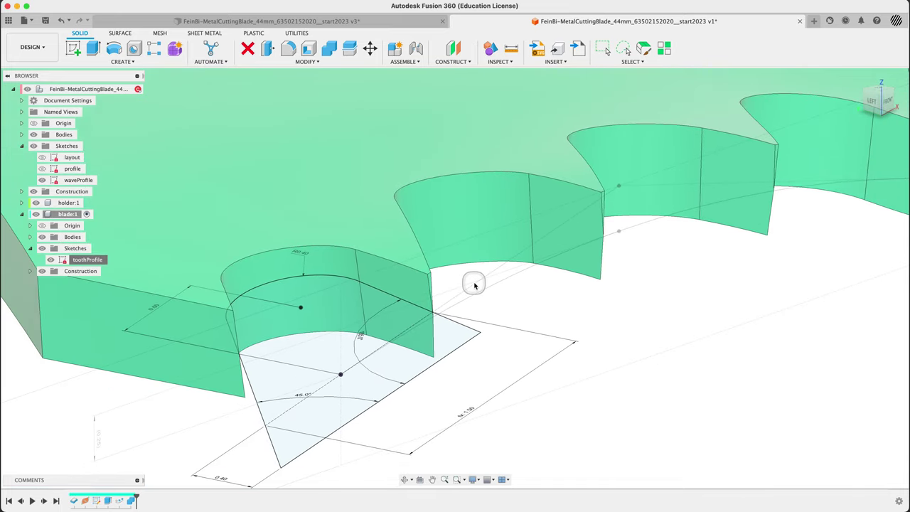
scroll(530, 328, "down", 1)
mouse_move(542, 377)
middle_mouse_down("shift")
mouse_move(524, 391)
mouse_move(508, 437)
mouse_move(508, 426)
mouse_move(379, 398)
mouse_move(329, 356)
mouse_move(329, 367)
mouse_move(353, 348)
middle_mouse_up("shift")
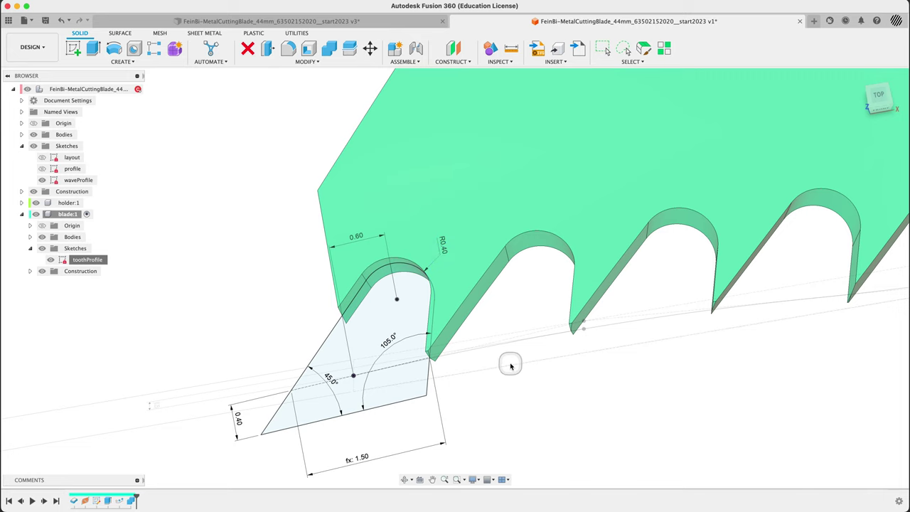
middle_click_drag(526, 380, 544, 353, "shift")
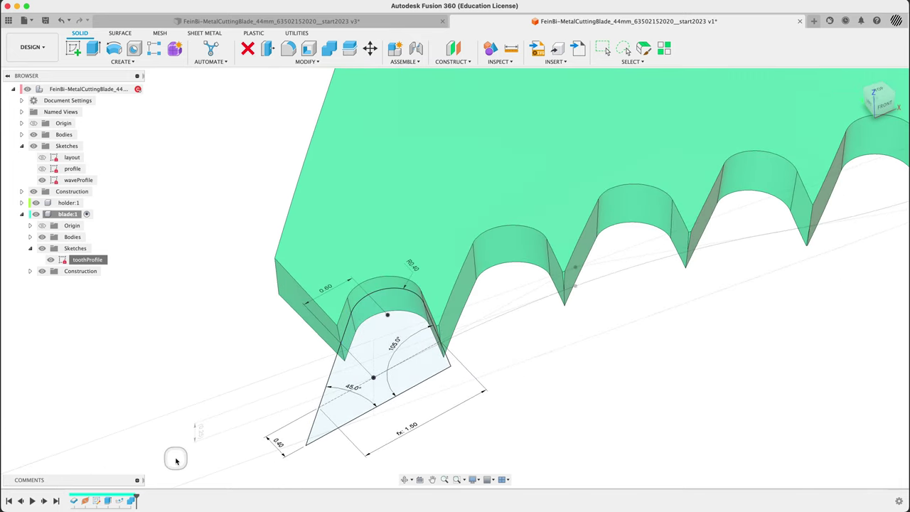
mouse_move(436, 329)
middle_mouse_down("shift")
mouse_move(442, 316)
mouse_move(272, 320)
mouse_move(321, 292)
mouse_move(297, 370)
mouse_move(260, 345)
mouse_move(266, 325)
mouse_move(508, 376)
mouse_move(183, 491)
middle_mouse_up("shift")
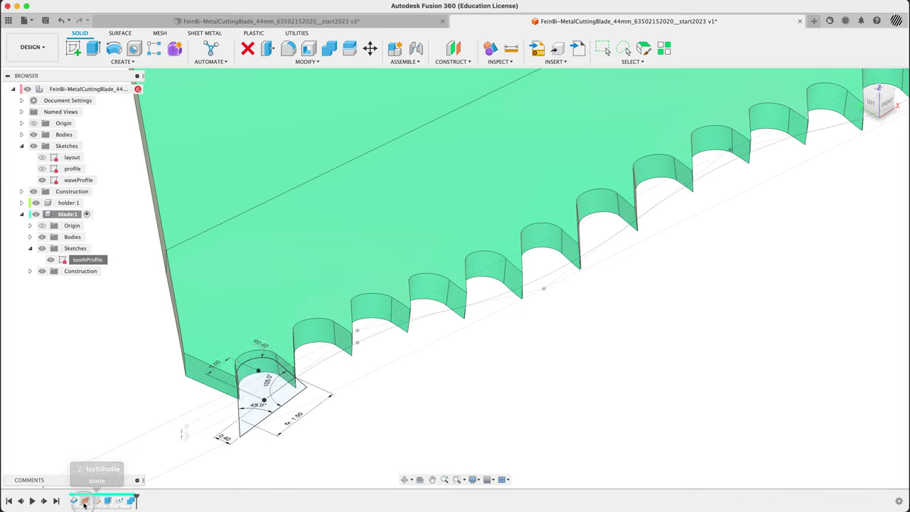
Roll history back to Extrude1, then select the blade's wavy edge face for Move/Copy.
left_click(105, 501)
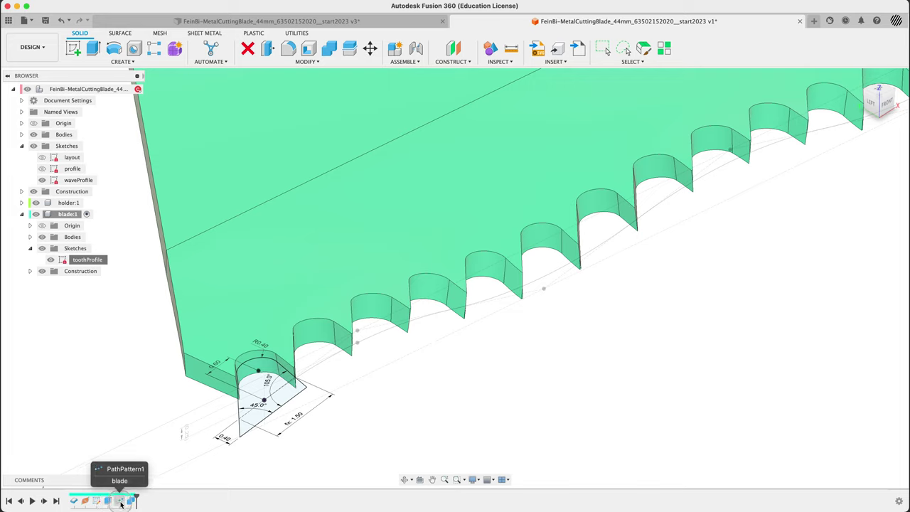
right_click(109, 501)
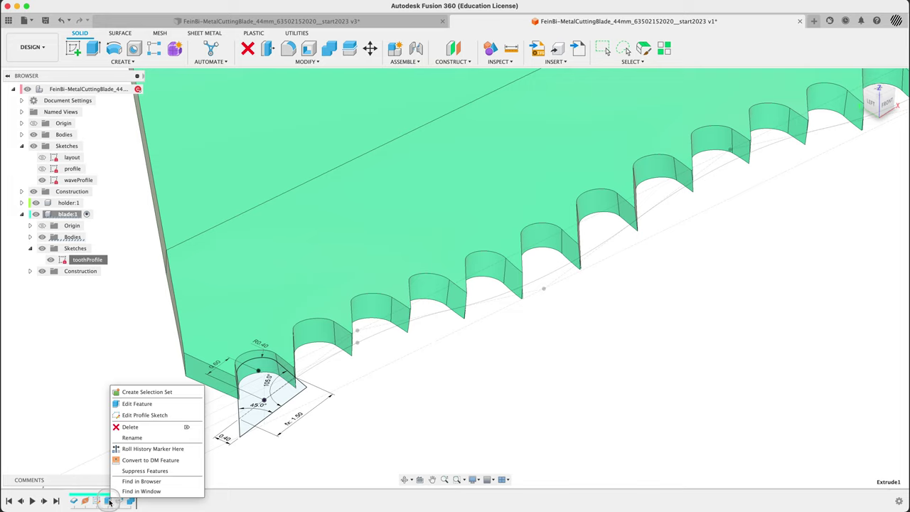
left_click(152, 448)
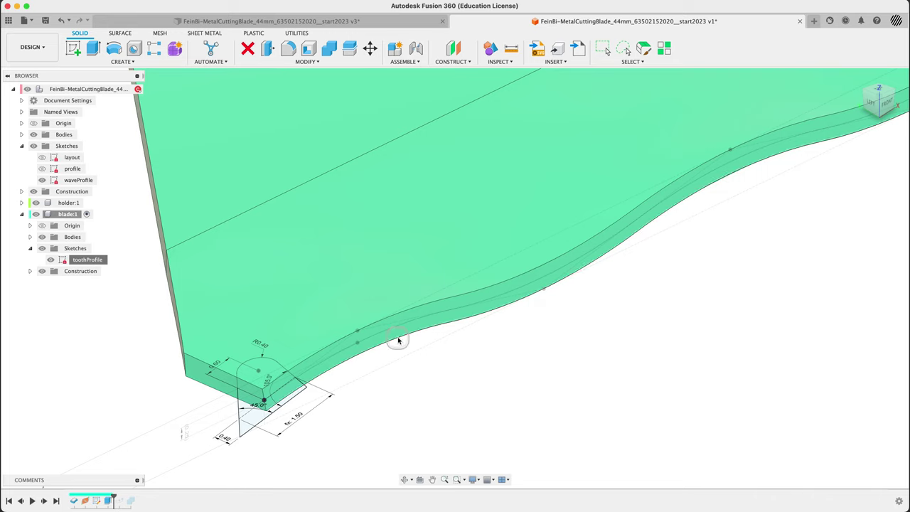
left_click(408, 315)
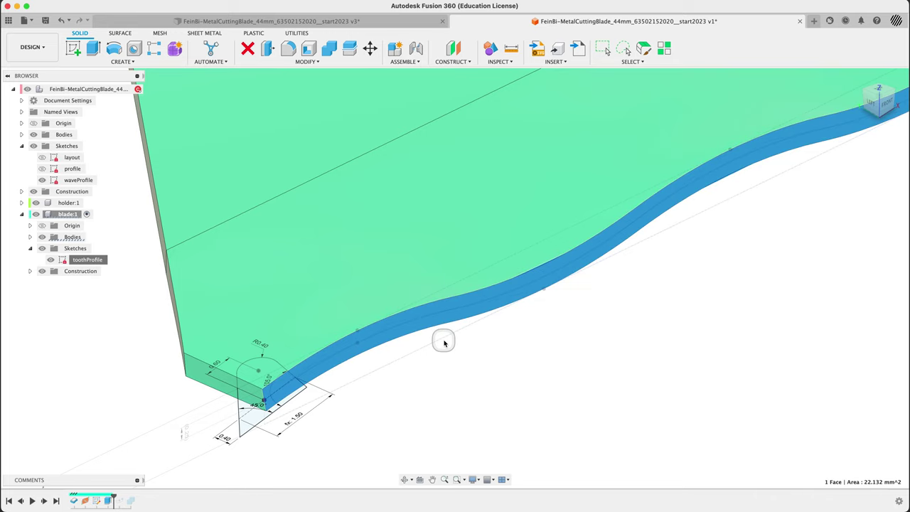
key("m")
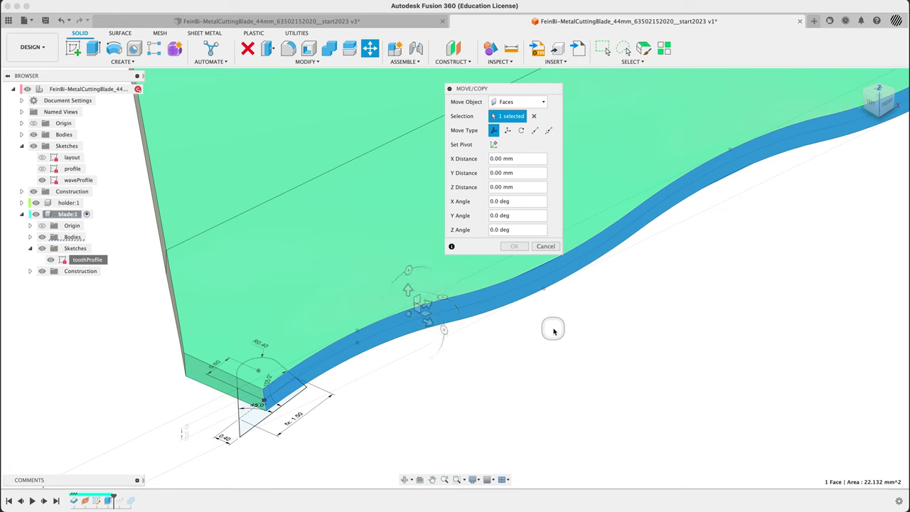
Set the move pivot at the centre of the holder's circular edge.
middle_click_drag(548, 329, 589, 319, "shift")
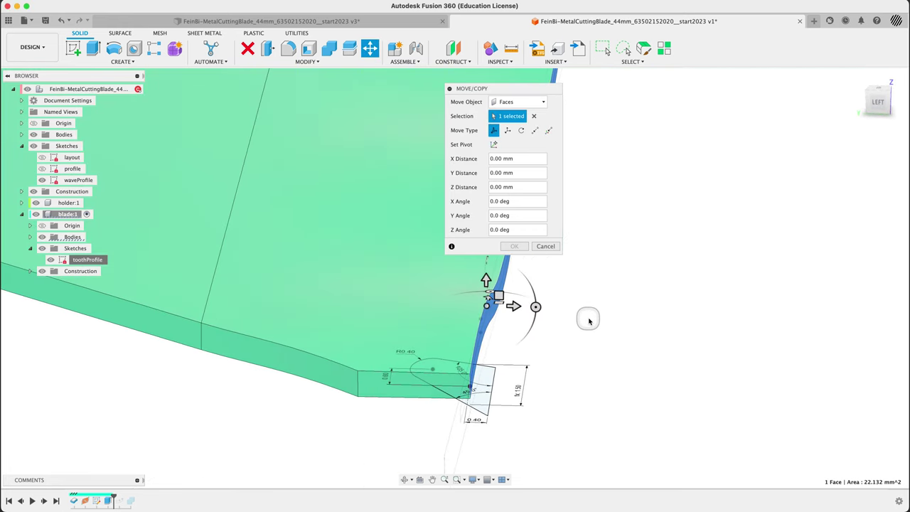
scroll(589, 319, "down", 5)
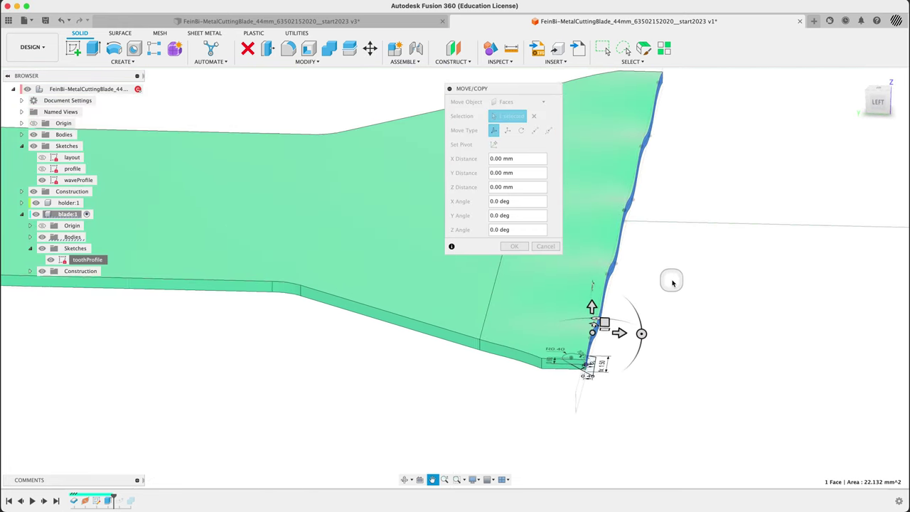
scroll(736, 307, "down", 5)
middle_click_drag(506, 360, 660, 363)
left_click(352, 304)
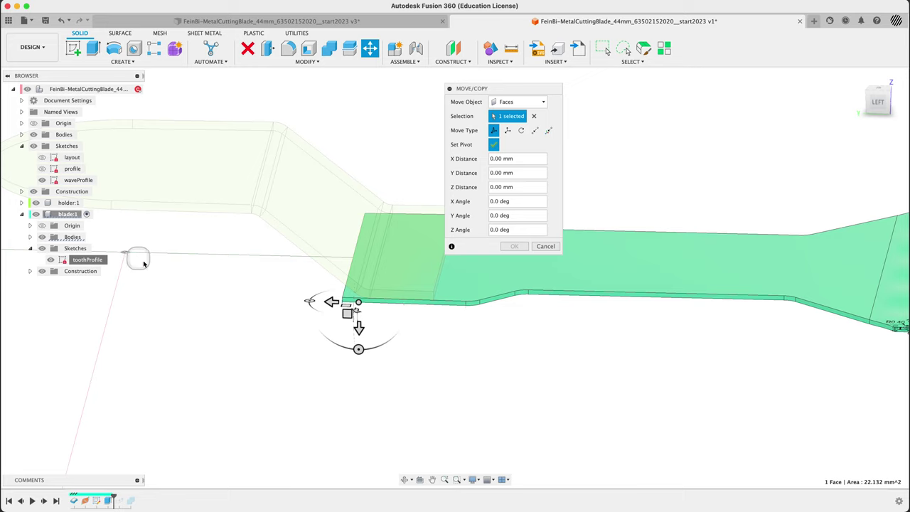
middle_click_drag(147, 268, 202, 279)
left_click(203, 280)
left_click(175, 267)
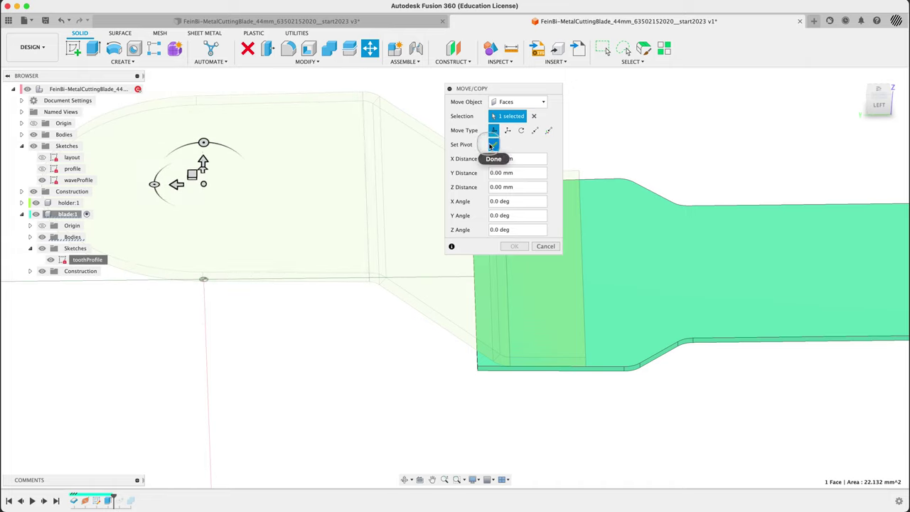
left_click(494, 148)
Shift the wavy edge face -0.2 mm along Y and commit the move.
scroll(363, 339, "down", 4)
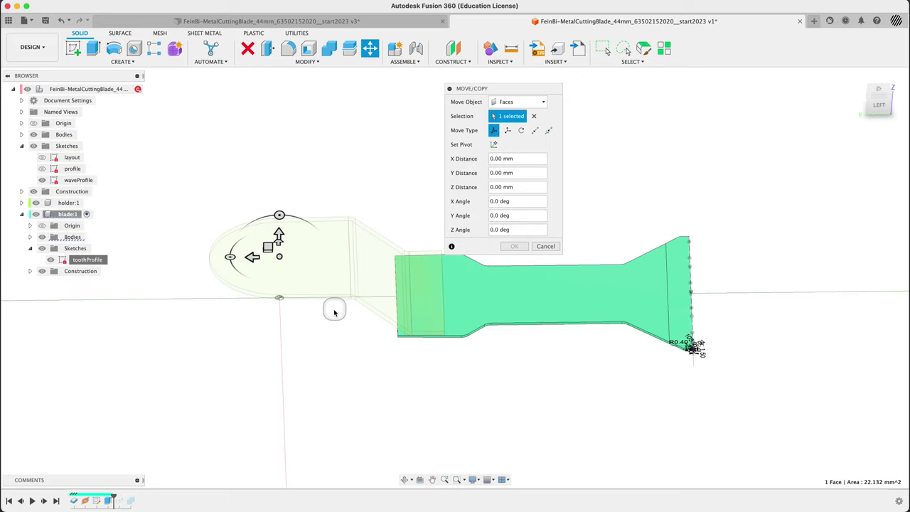
left_click(252, 257)
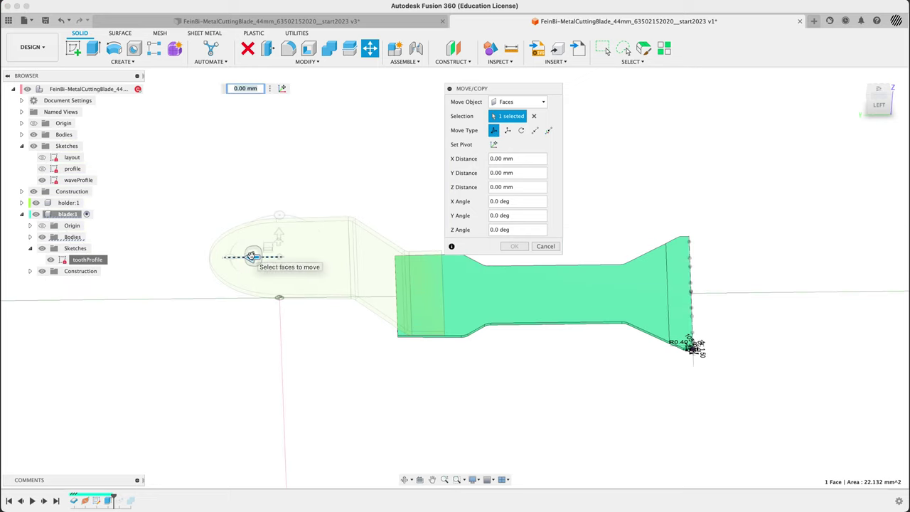
left_click_drag(253, 256, 253, 258)
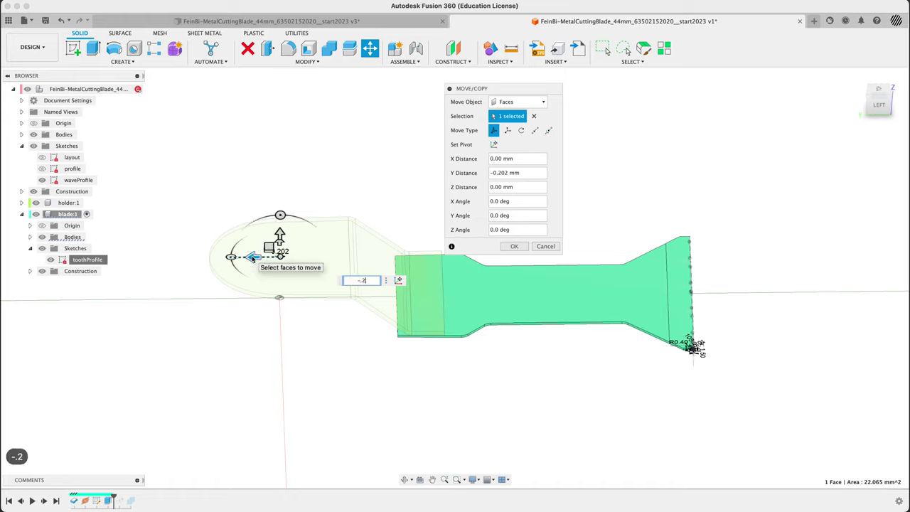
left_click(524, 245)
mouse_move(741, 339)
middle_mouse_down("shift")
mouse_move(712, 327)
mouse_move(702, 309)
middle_mouse_up("shift")
scroll(711, 328, "up", 10)
scroll(751, 332, "down", 2)
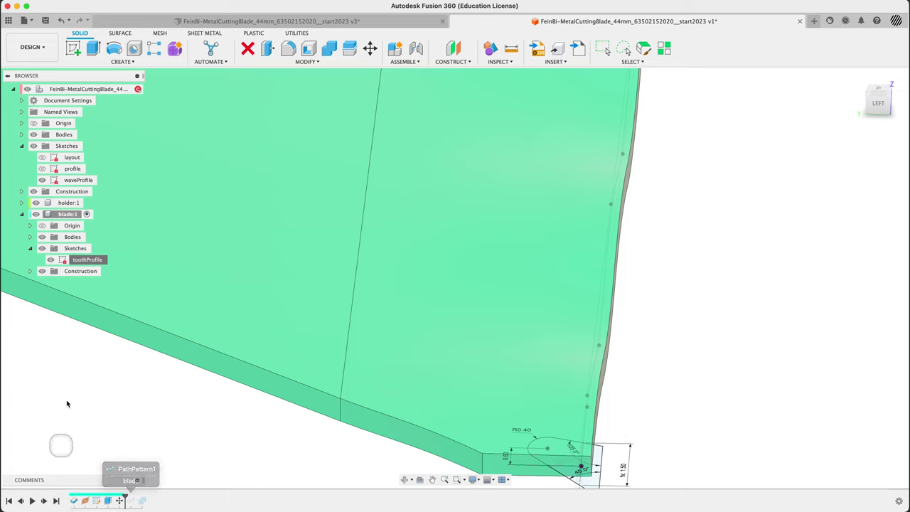
Inspect the blade's serrated teeth from oblique, left and front views, then return to the isometric home view.
left_click(89, 401)
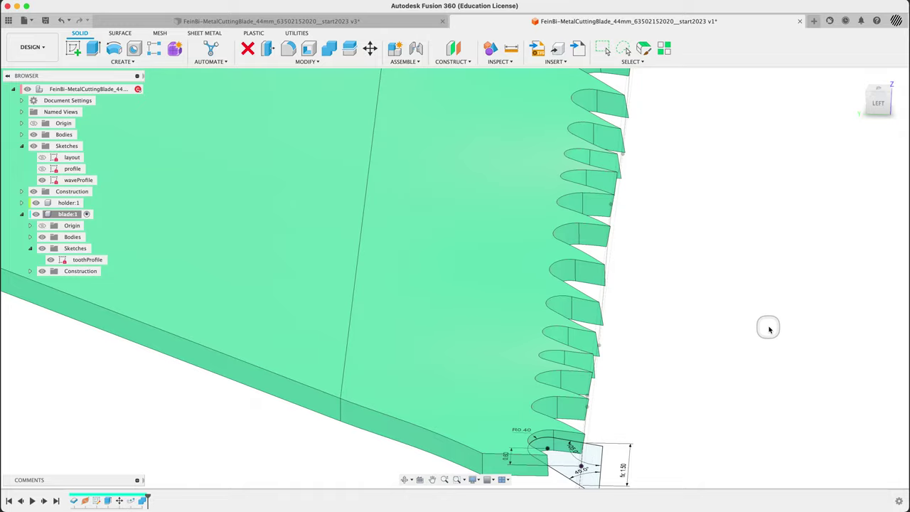
middle_click_drag(769, 328, 867, 171, "shift")
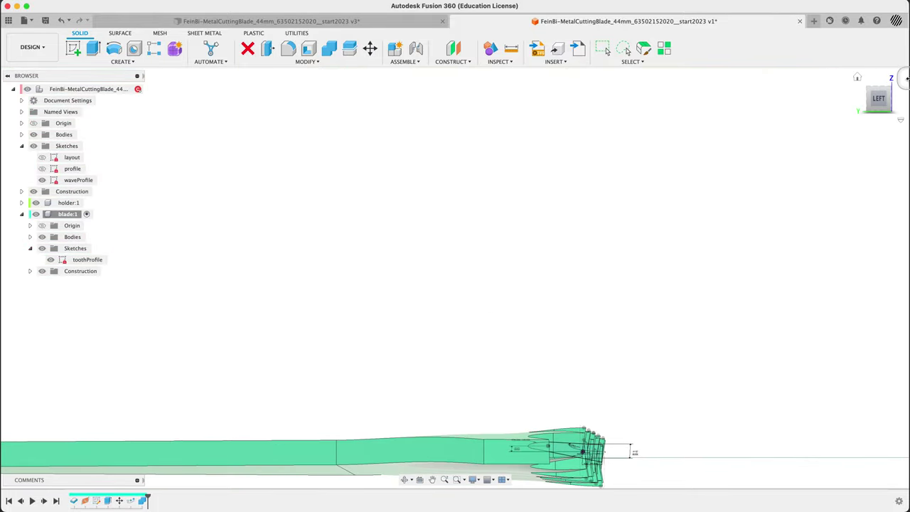
left_click(886, 100)
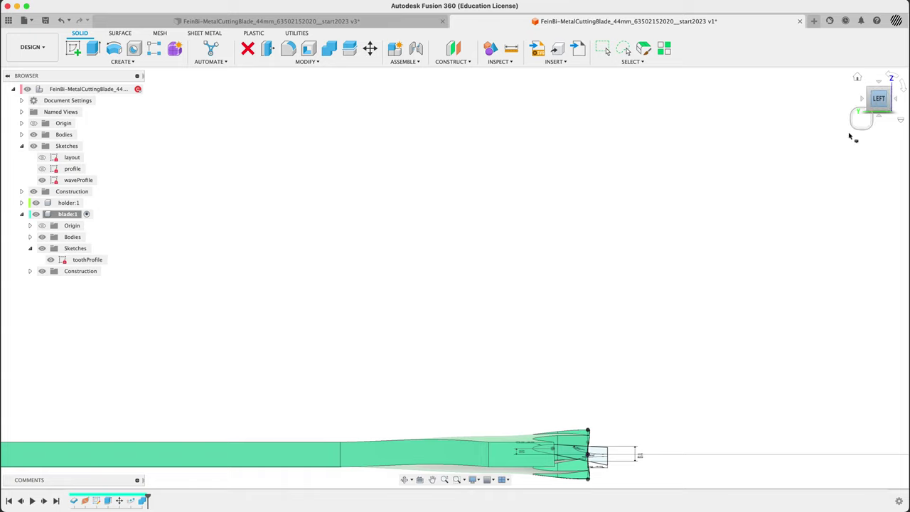
scroll(602, 477, "up", 2)
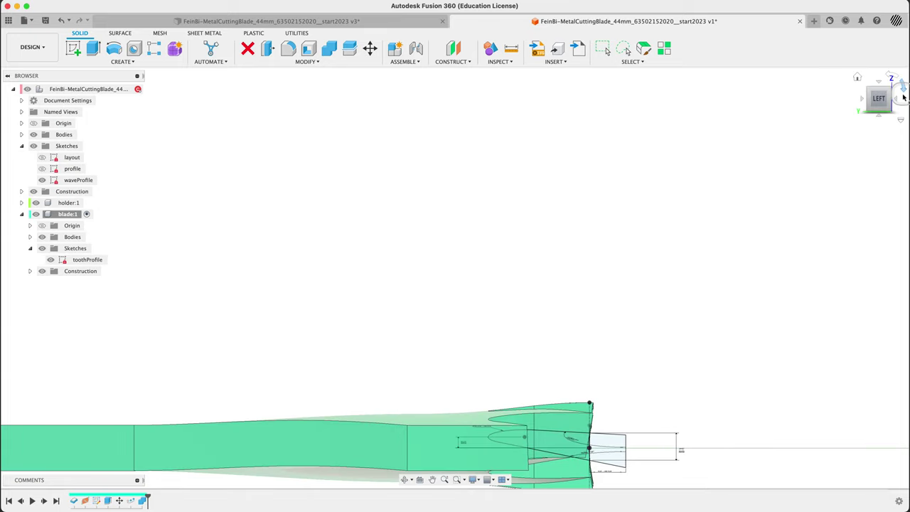
left_click(897, 101)
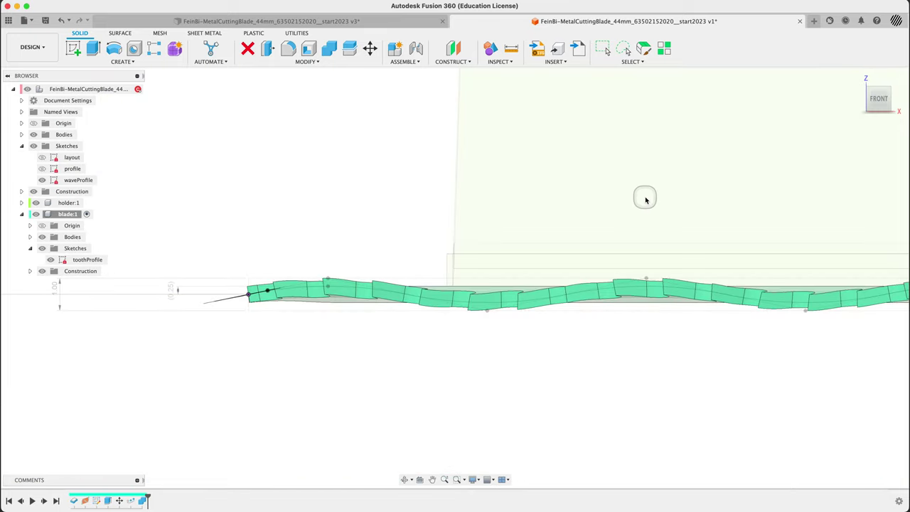
middle_click_drag(685, 336, 518, 365)
scroll(477, 349, "down", 2)
scroll(499, 353, "down", 2)
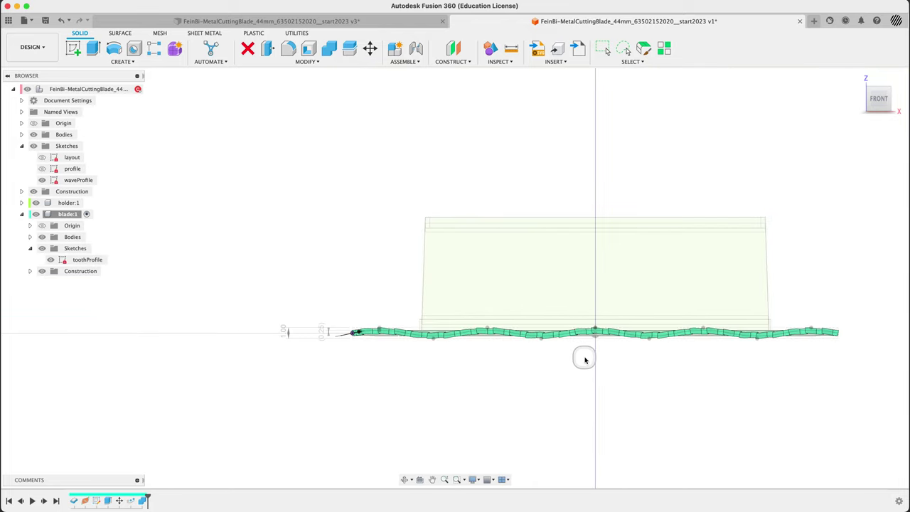
scroll(585, 360, "up", 2)
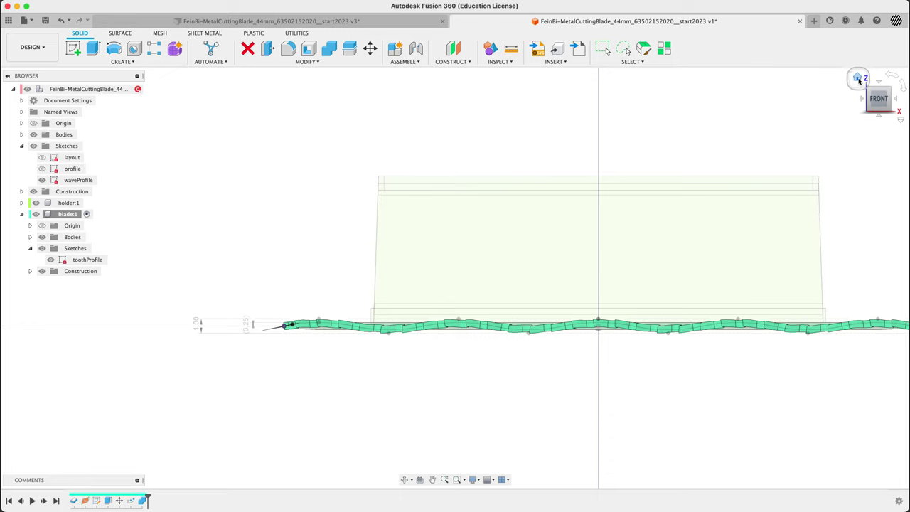
left_click(858, 78)
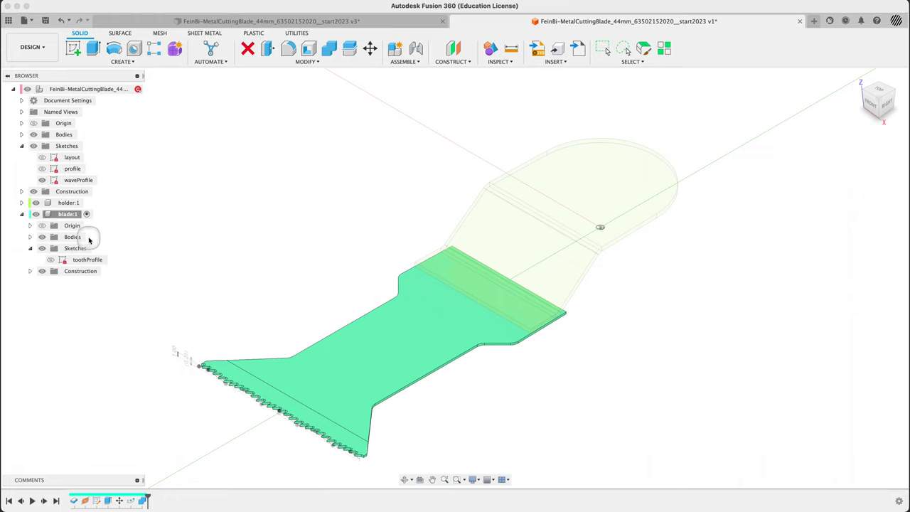
Hide the waveProfile sketch, then select the holder:1 component and its rounded top face.
left_click(42, 180)
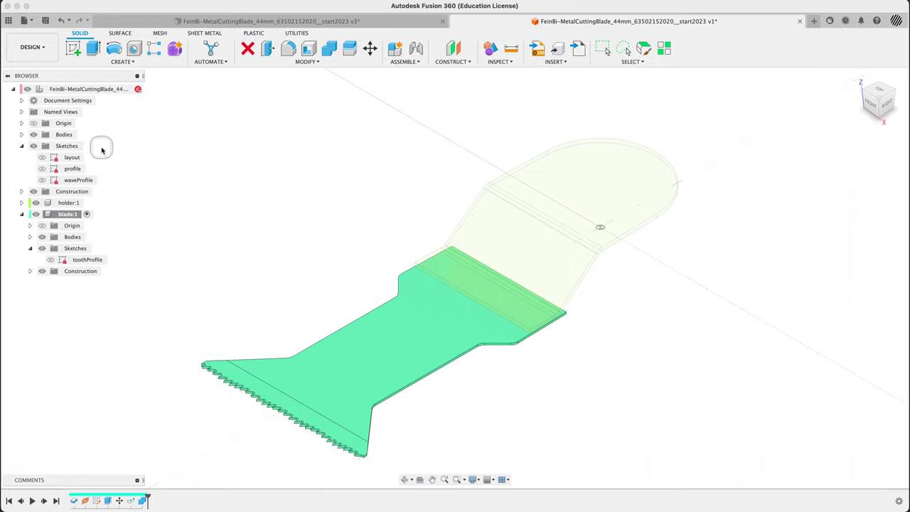
left_click(69, 203)
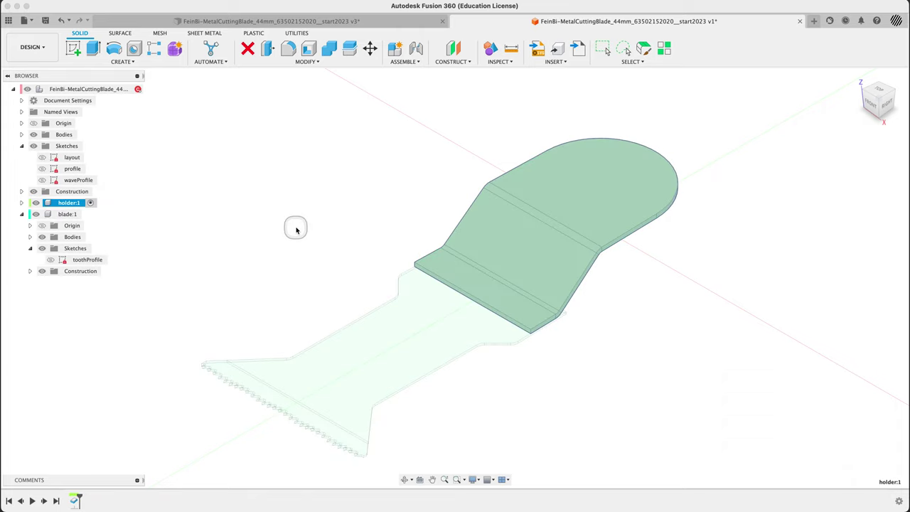
left_click(316, 310)
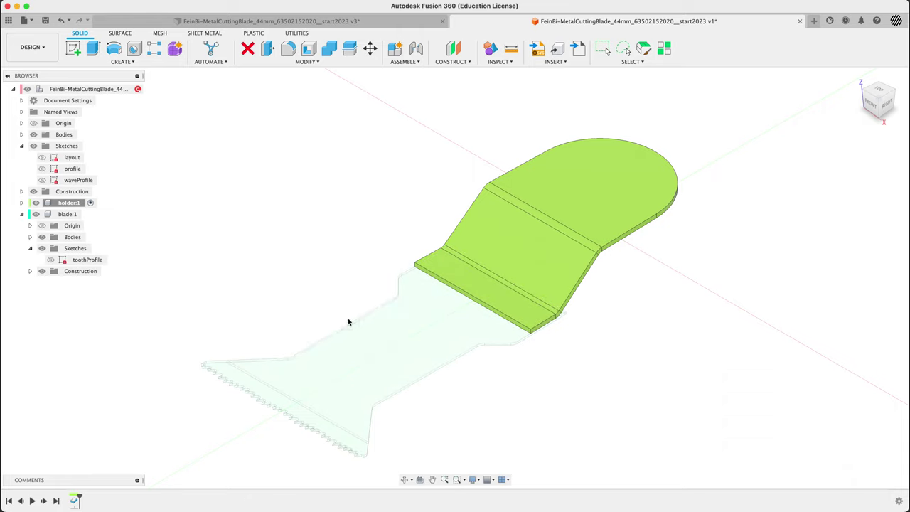
left_click(523, 170)
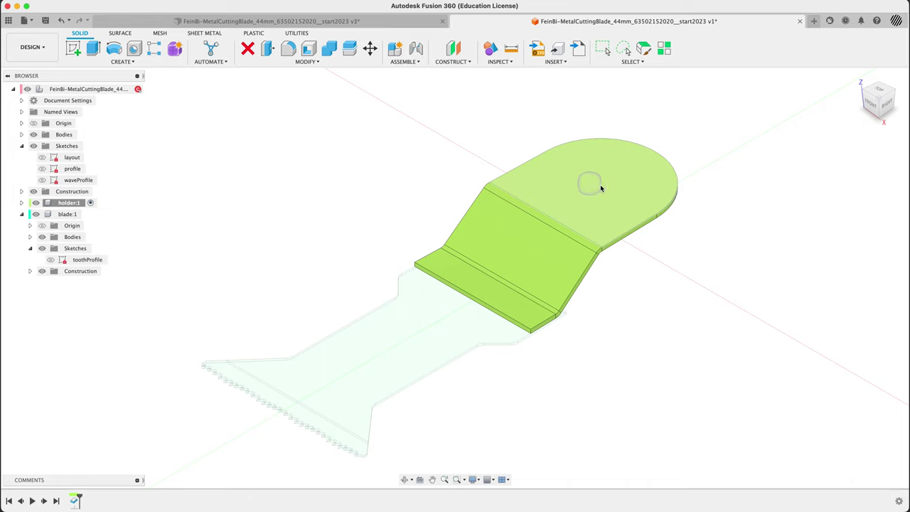
Compare the blade with the v3 reference design, then return to the v1 design.
left_click(345, 22)
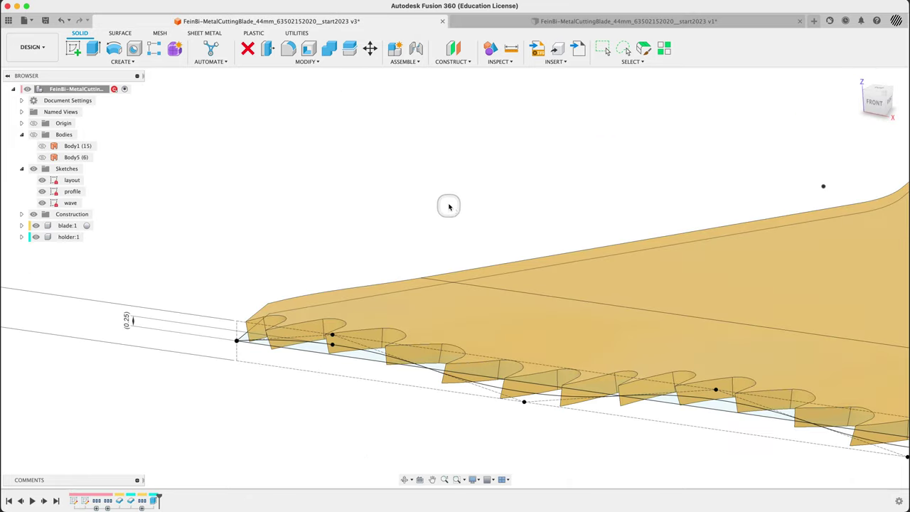
middle_click_drag(441, 200, 649, 331, "shift")
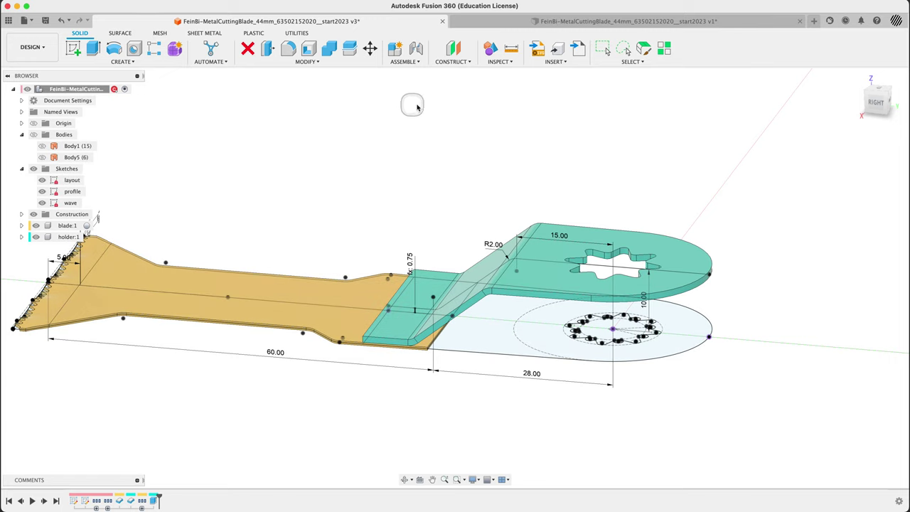
left_click(498, 21)
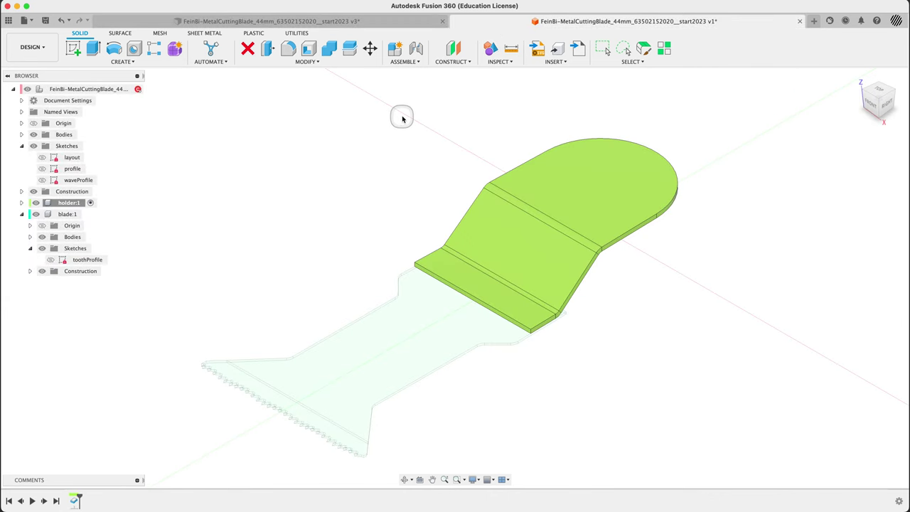
Open the layout sketch for editing.
right_click(72, 157)
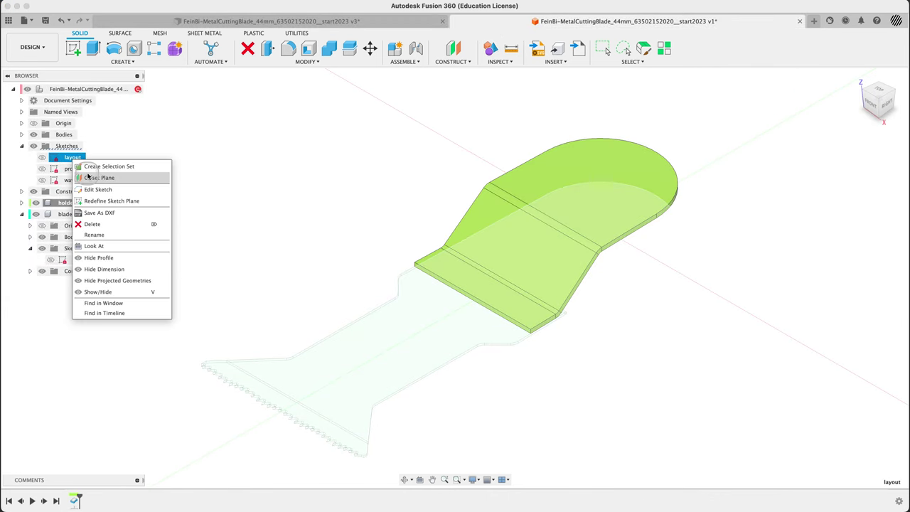
left_click(103, 192)
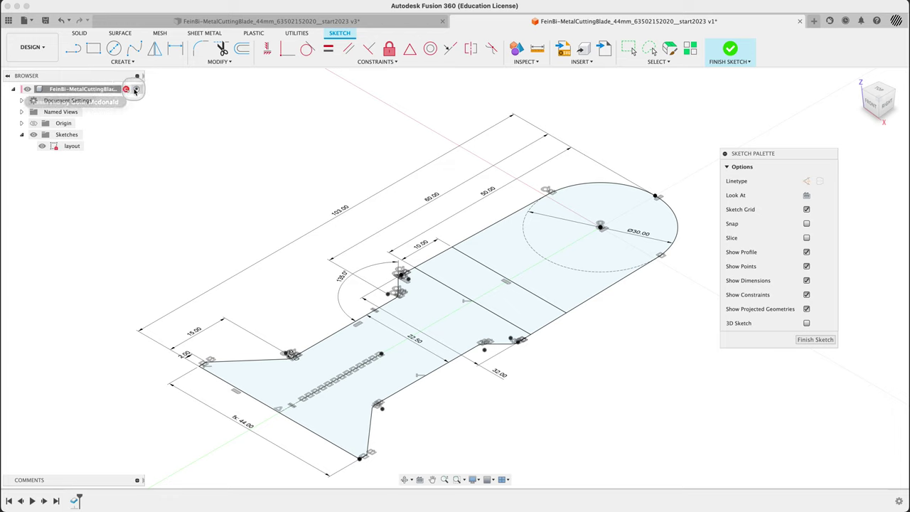
left_click(112, 448)
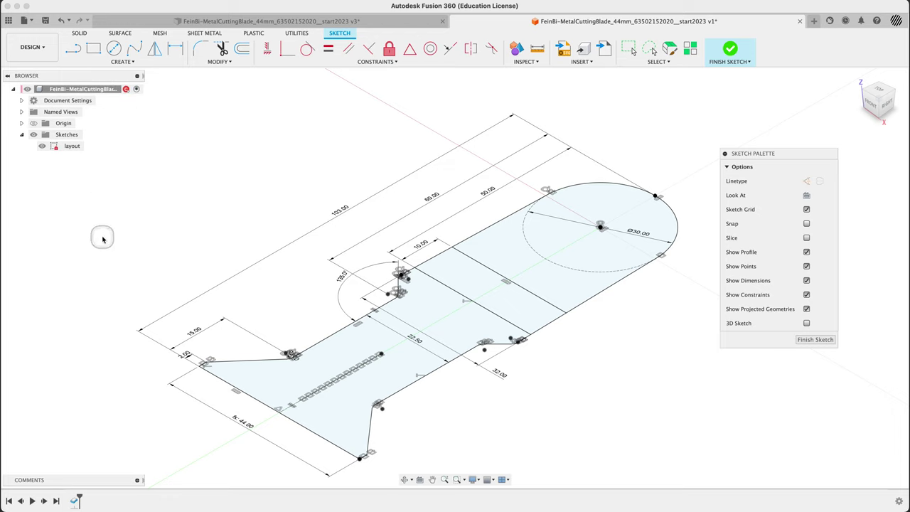
left_click(71, 151)
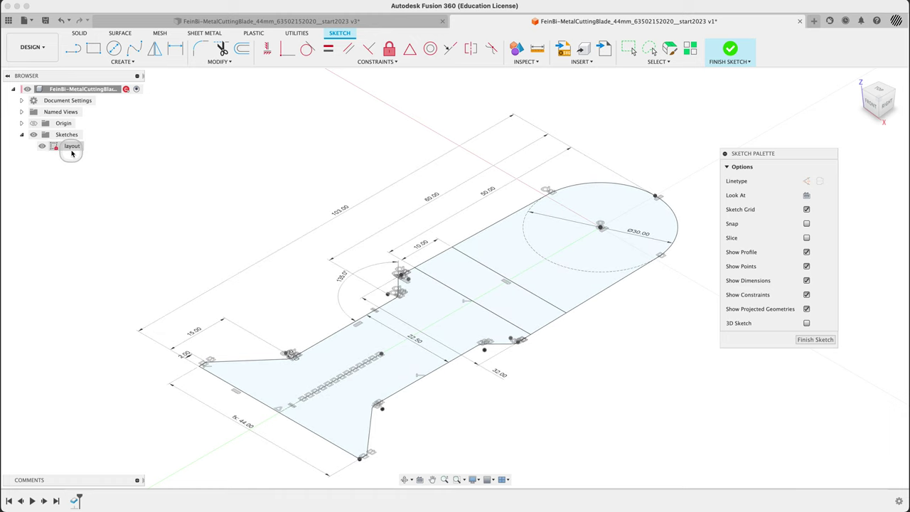
left_click(186, 135)
left_click(728, 51)
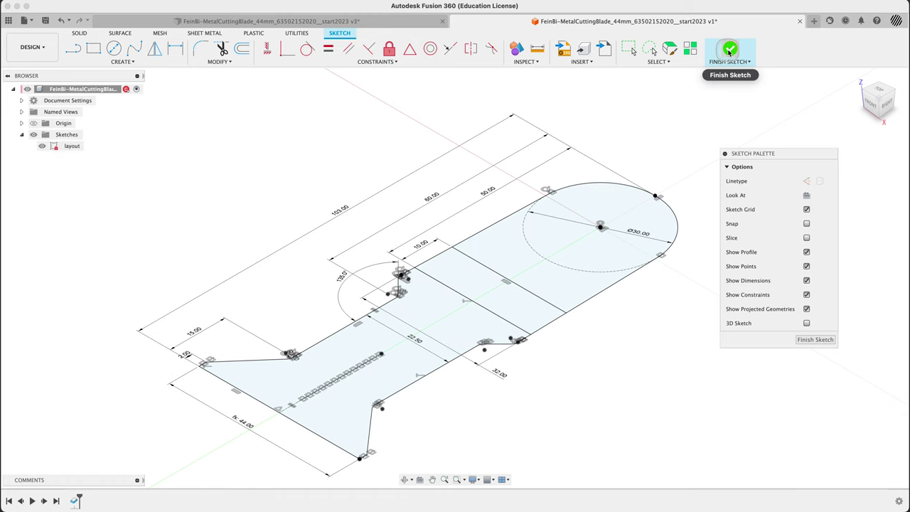
View the sketch from the top, rotated 90° upright, zoomed onto the rounded Ø30 end.
left_click(880, 93)
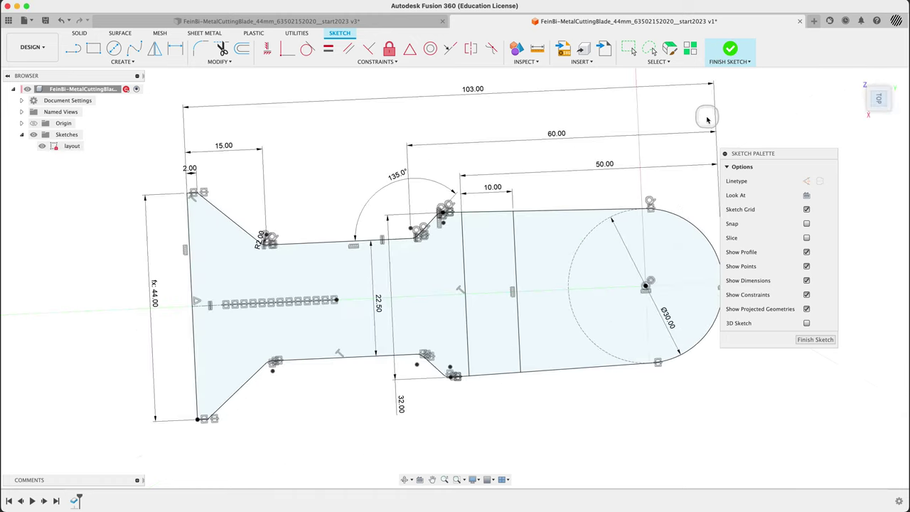
middle_click_drag(719, 390, 604, 380)
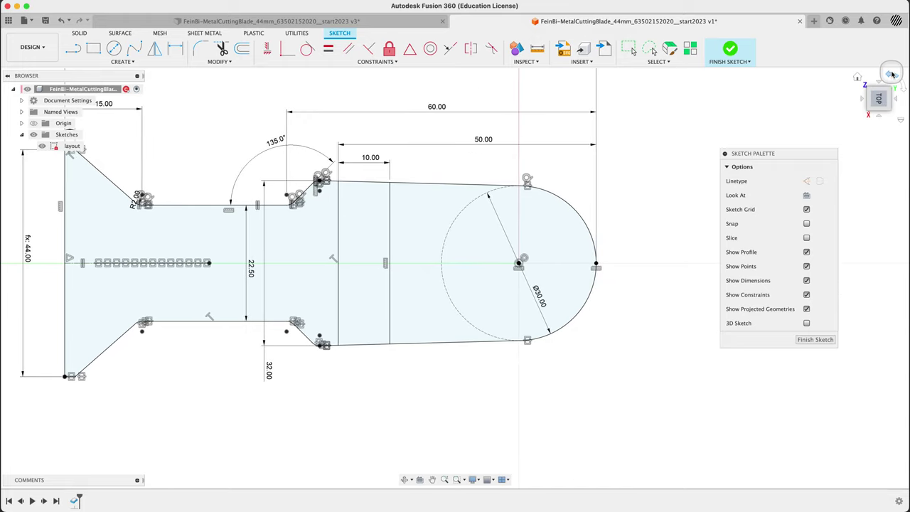
left_click(892, 74)
middle_click_drag(532, 132, 534, 177)
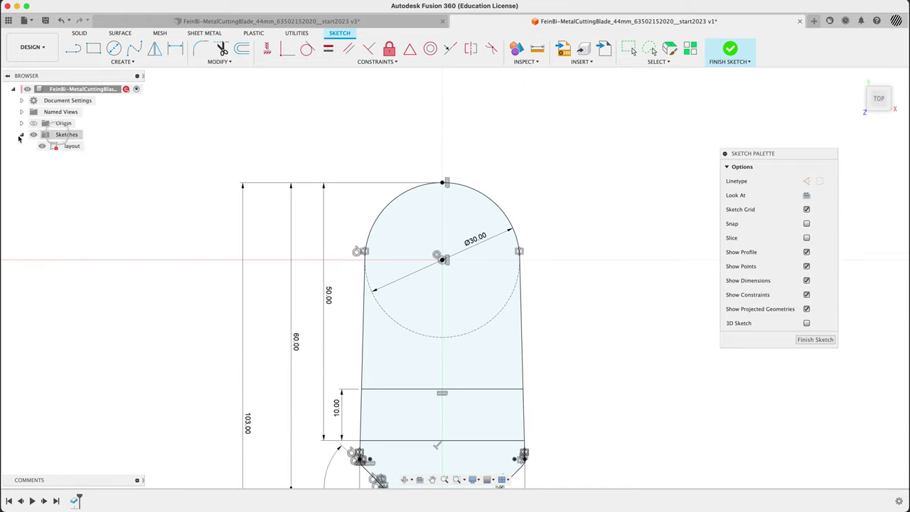
scroll(466, 202, "up", 5)
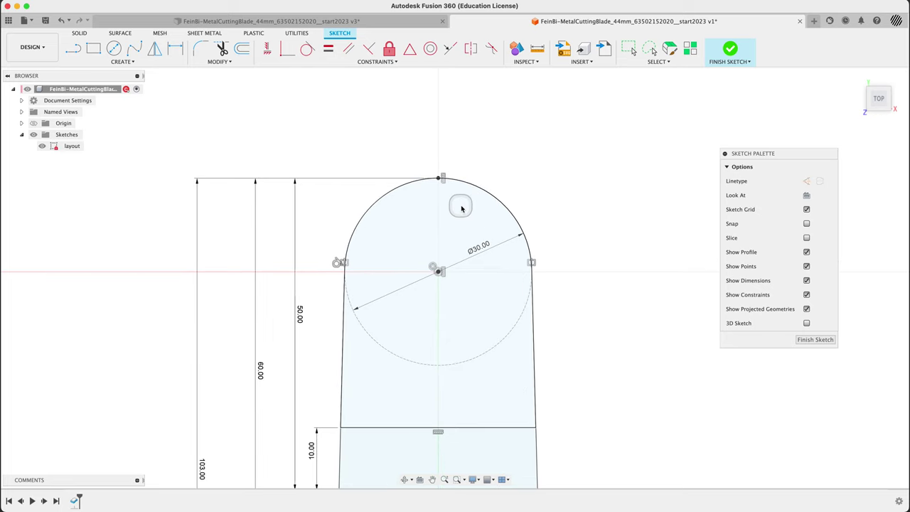
scroll(462, 218, "up", 2)
middle_click_drag(543, 175, 553, 119)
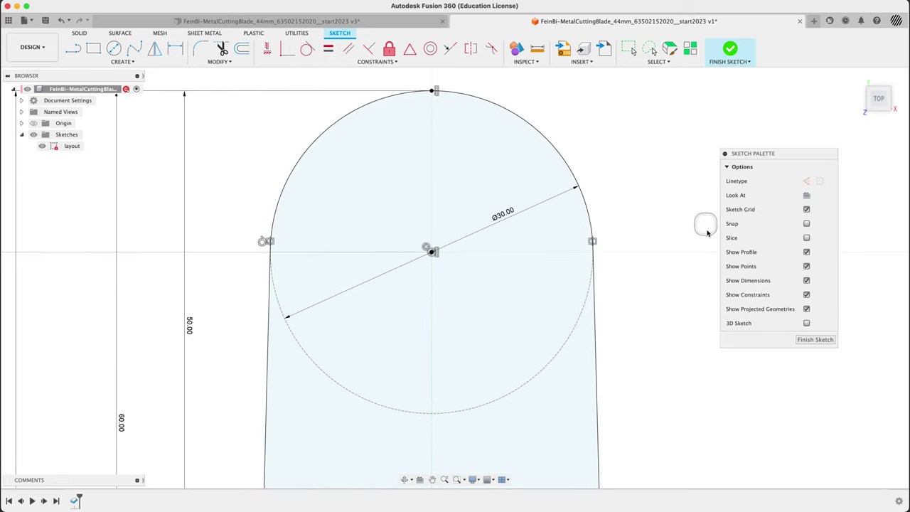
Draw concentric Ø15 and Ø10 circles centred on the sketch origin.
key("c")
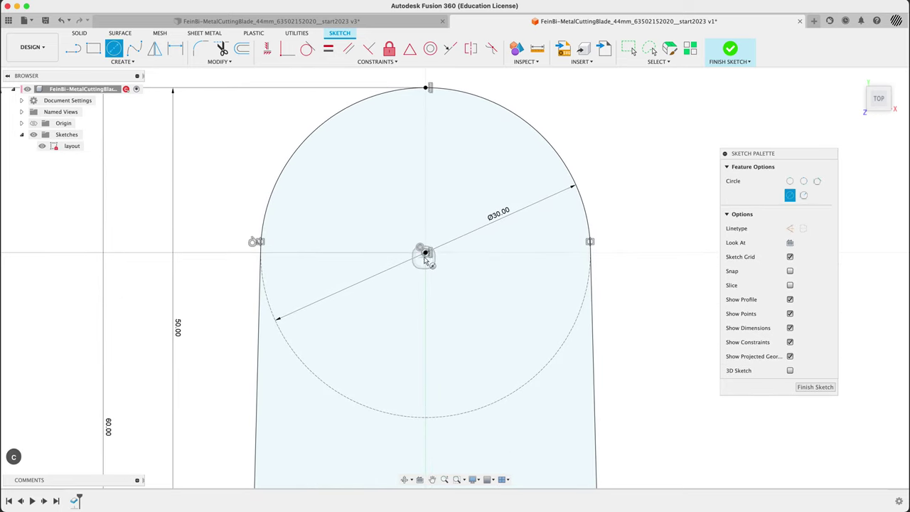
left_click(425, 252)
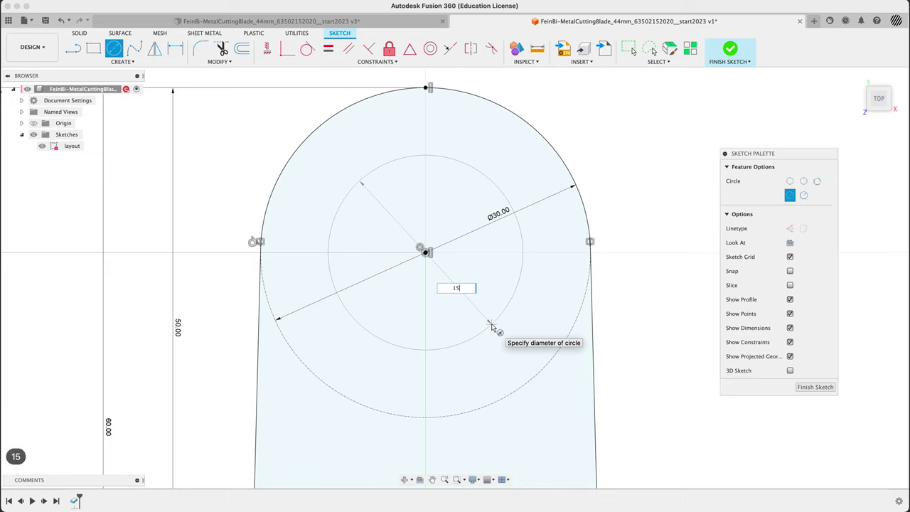
key("Return")
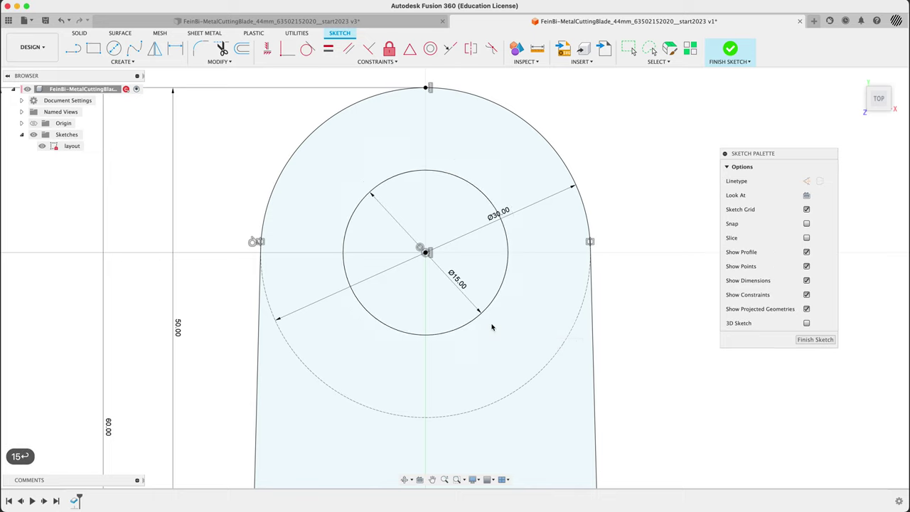
left_click(425, 253)
left_click(425, 253)
key("c")
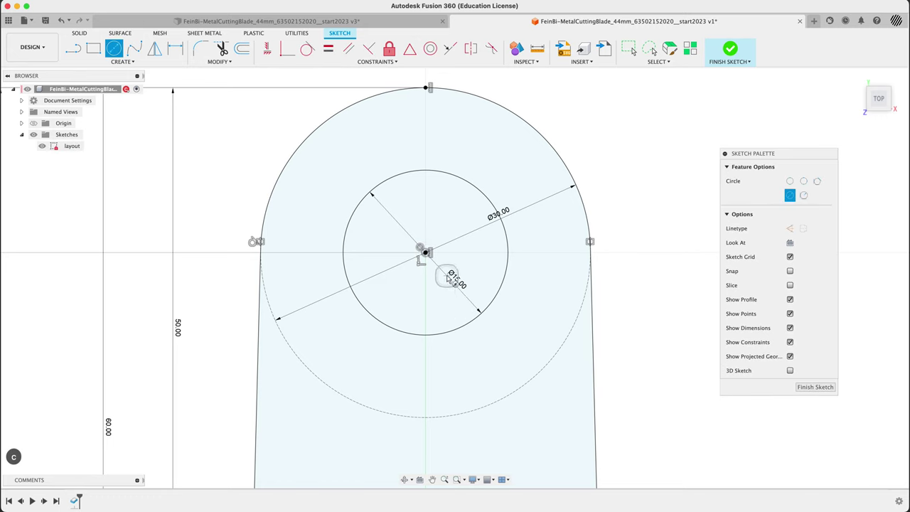
left_click(425, 253)
type("10")
key("Return")
key("Escape")
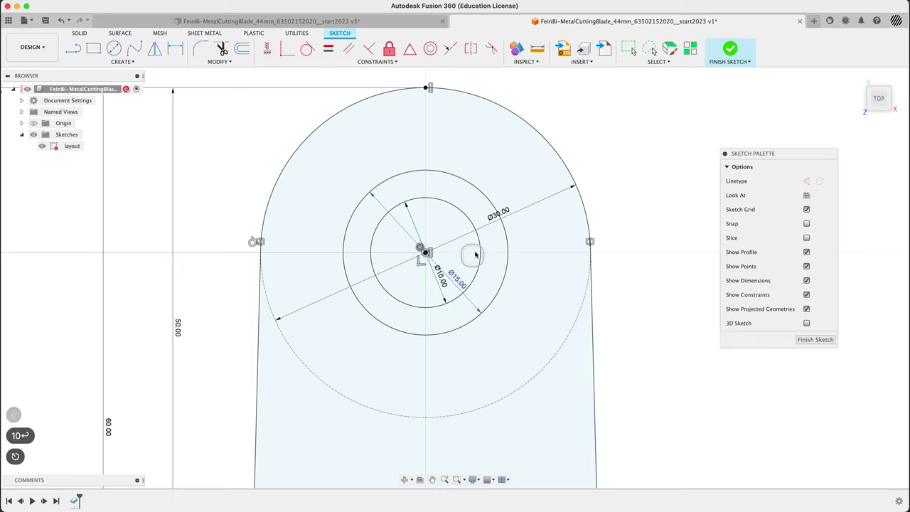
Convert both the Ø15 and Ø10 circles into construction geometry.
left_click(481, 250)
left_click(507, 247, "shift")
left_click(806, 214)
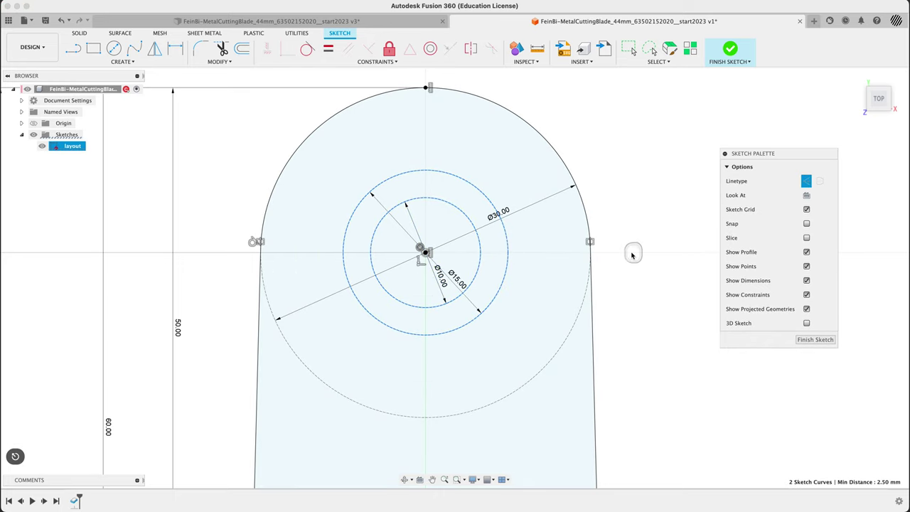
left_click(687, 253)
scroll(406, 193, "up", 6)
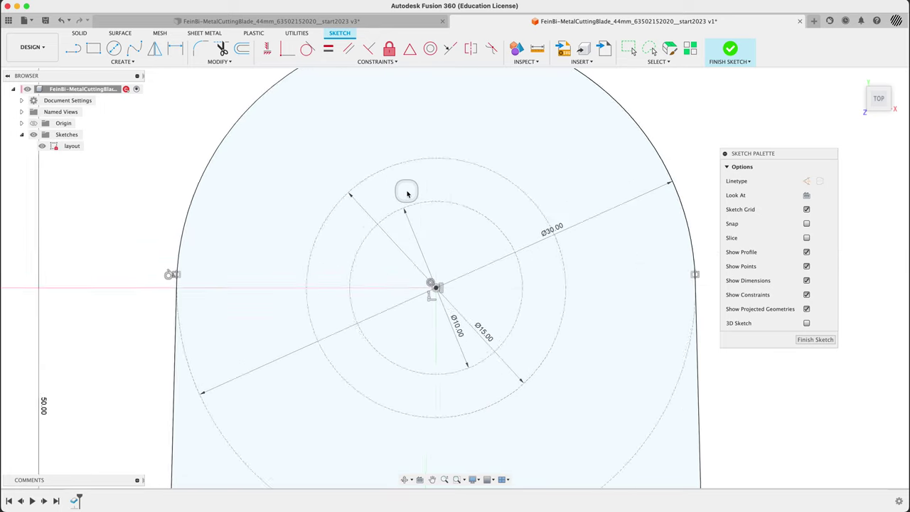
Check the v3 reference design, then return to v1 and exit the Circle tool.
scroll(491, 193, "up", 2)
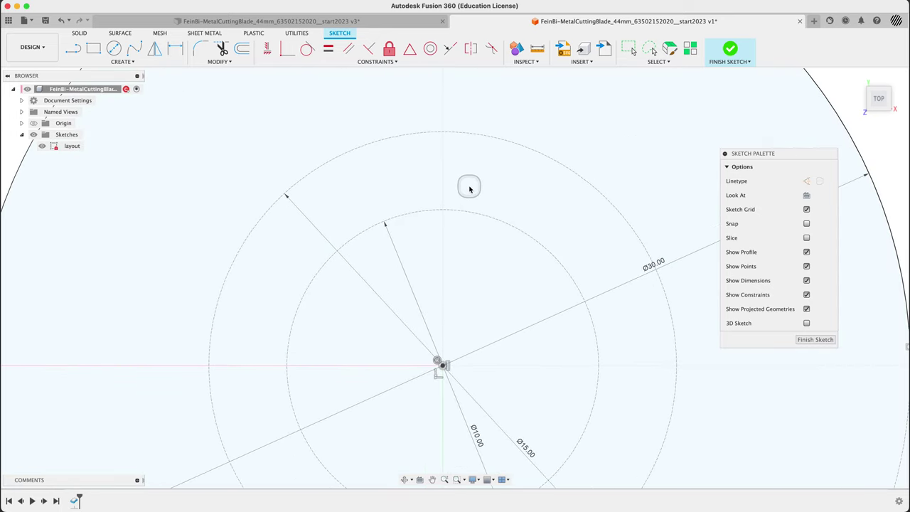
left_click(113, 48)
left_click(364, 22)
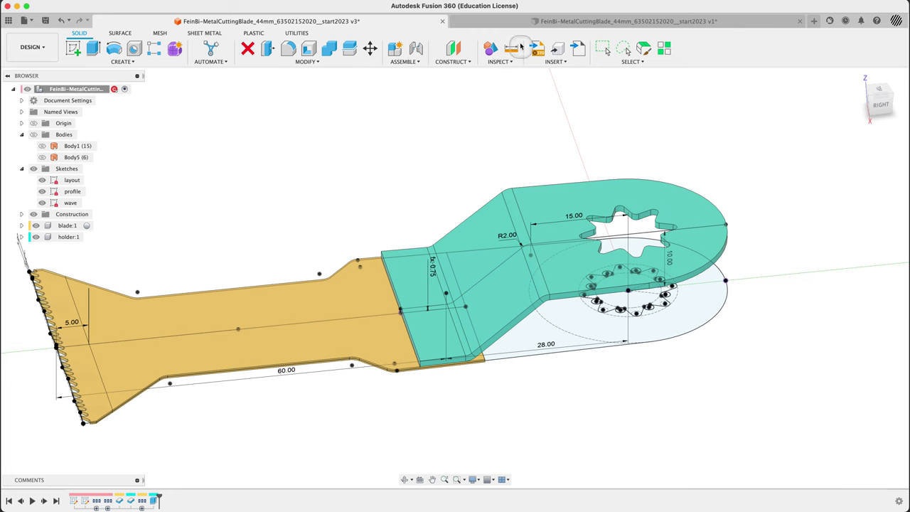
left_click(530, 21)
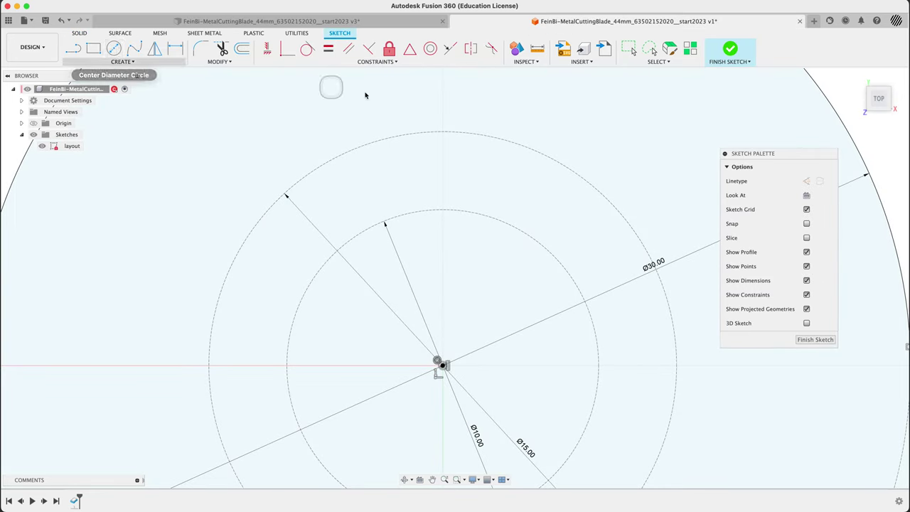
left_click(113, 48)
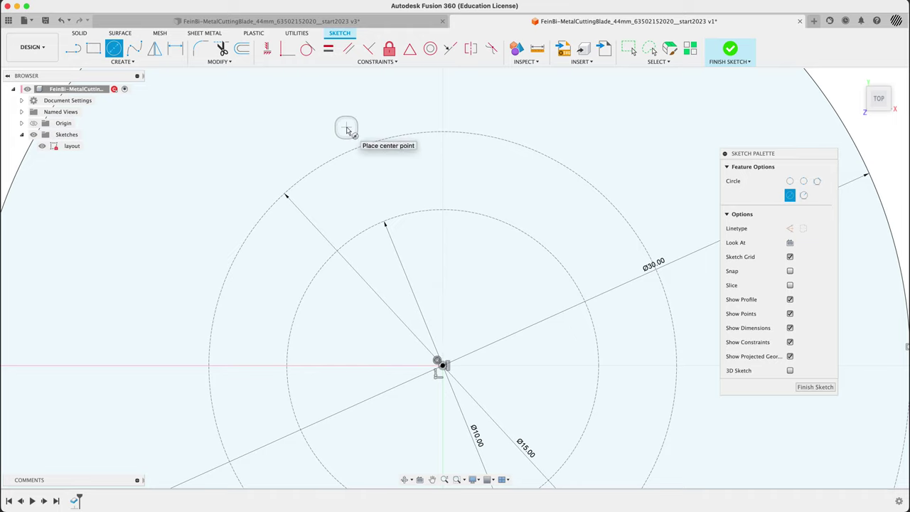
key("Escape")
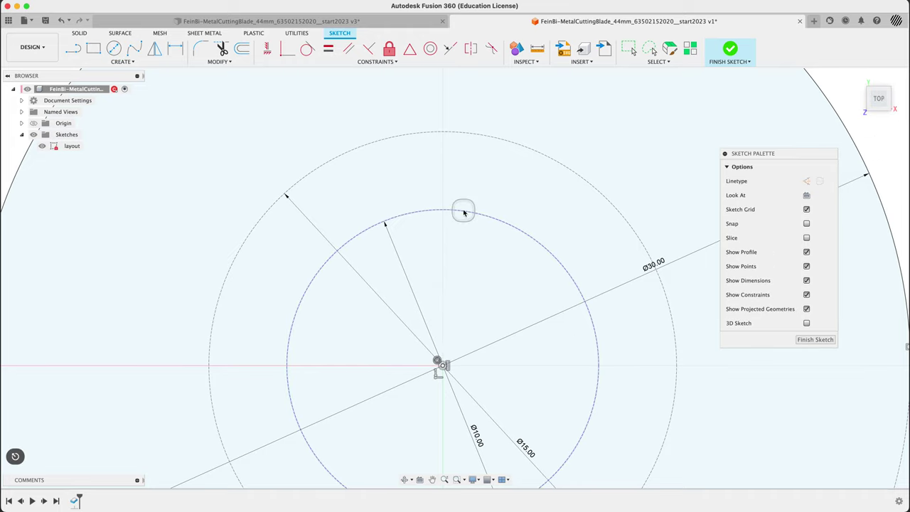
In Change Parameters, add a unitless user parameter driveNo with value 8.
type("spar")
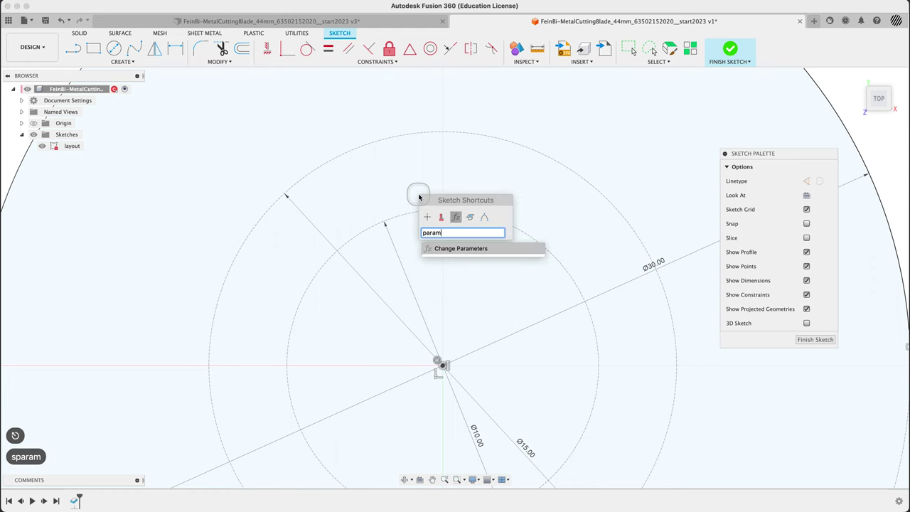
key("Return")
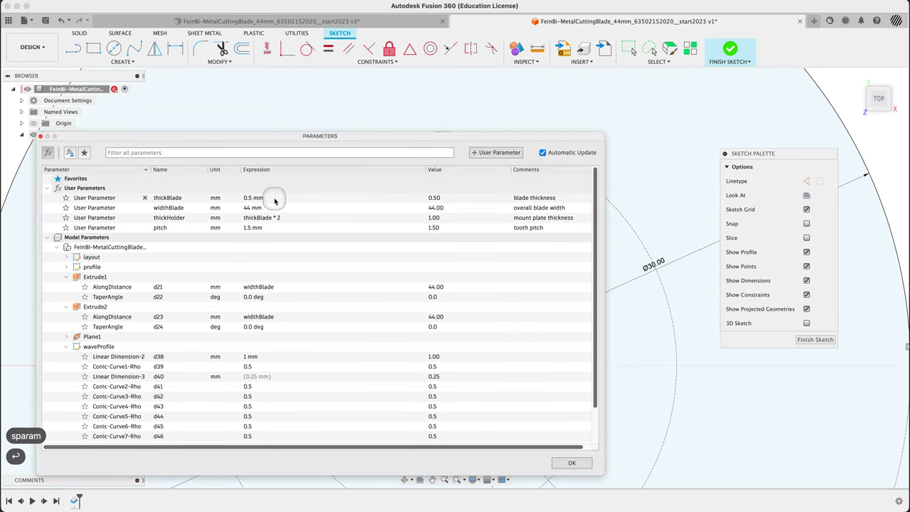
left_click(496, 152)
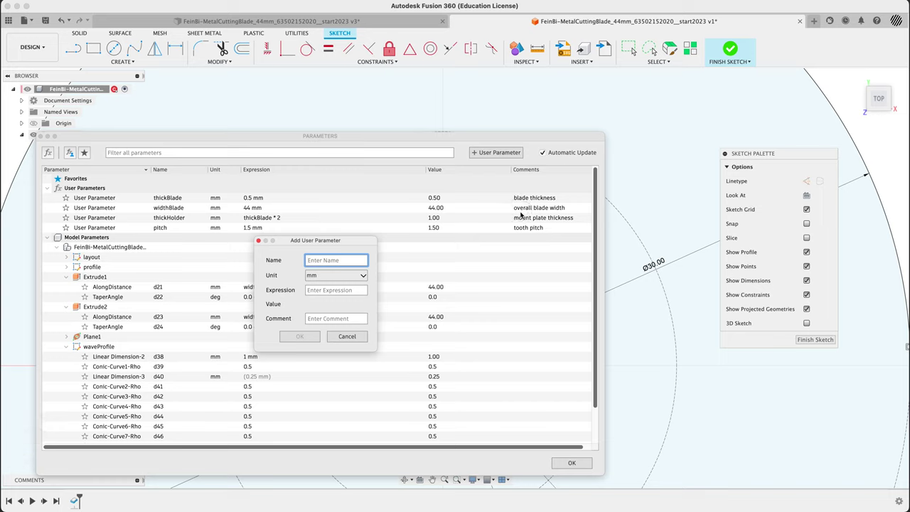
type("spline")
key("BackSpace")
key("BackSpace")
key("BackSpace")
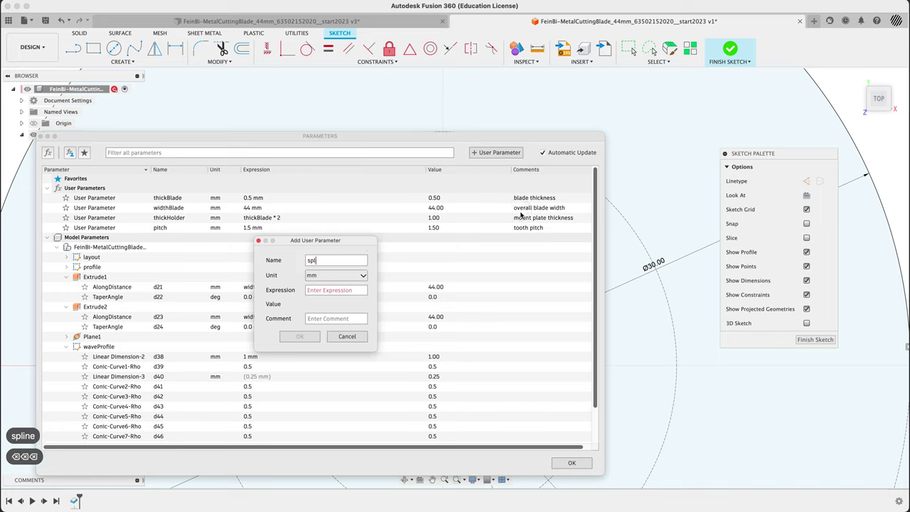
type("dri")
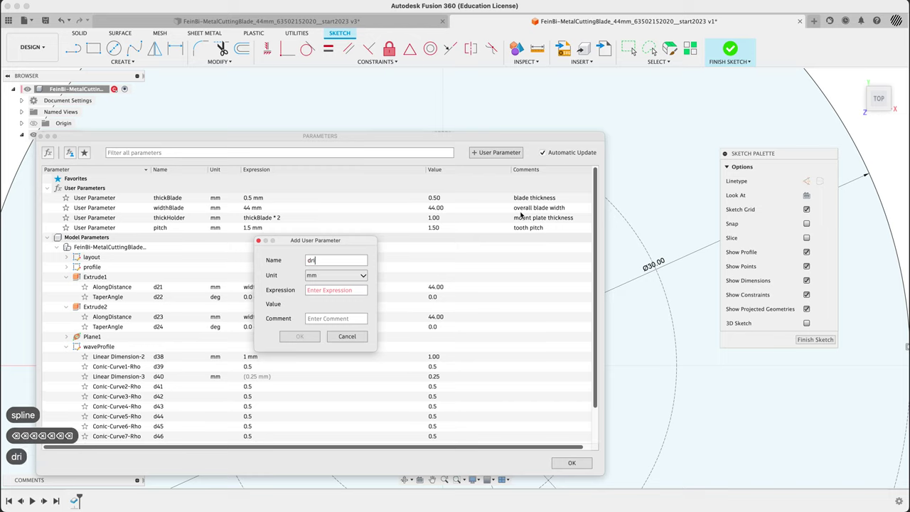
type("veNo")
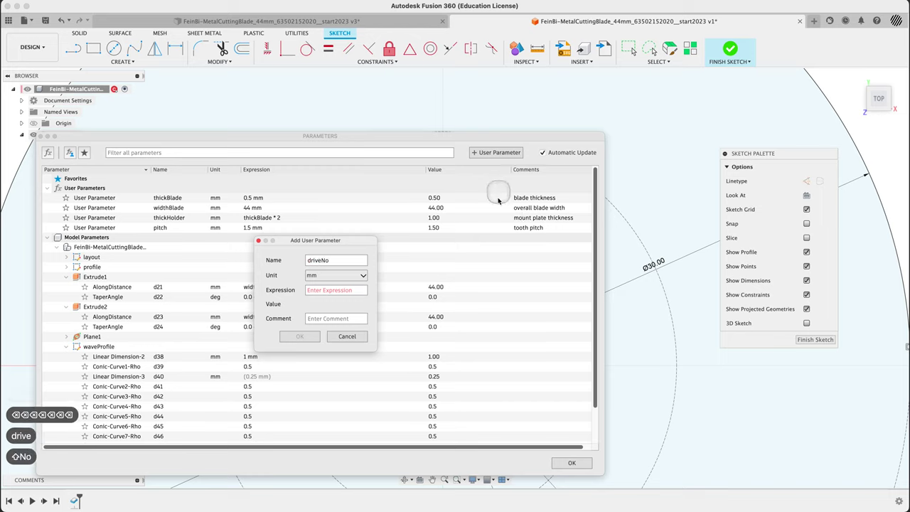
left_click(328, 276)
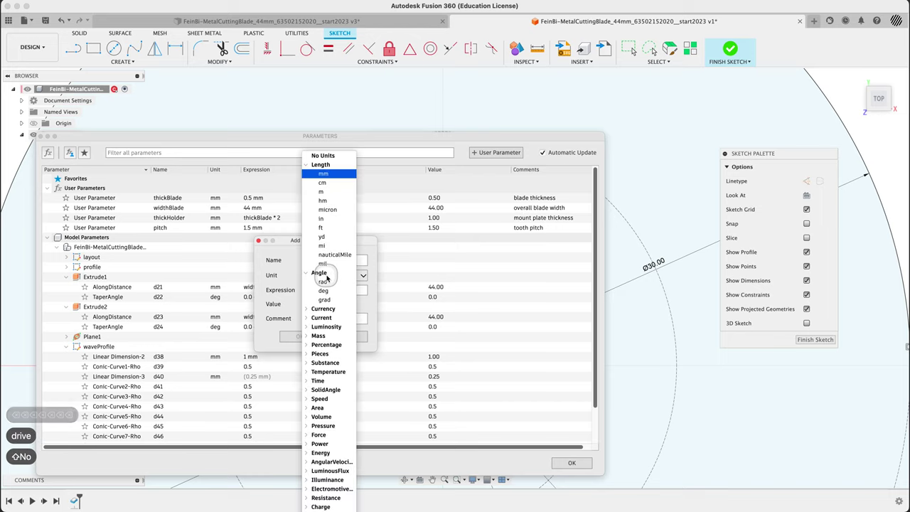
left_click(329, 156)
left_click(334, 291)
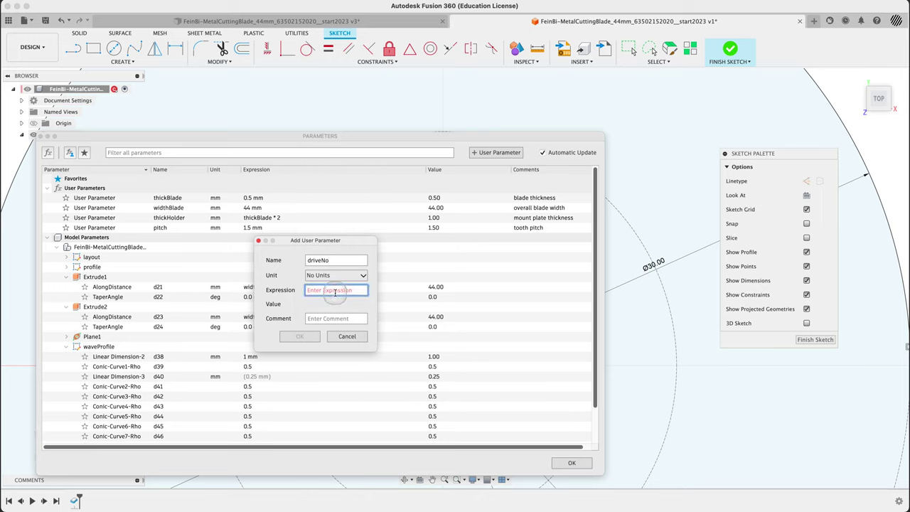
type("8")
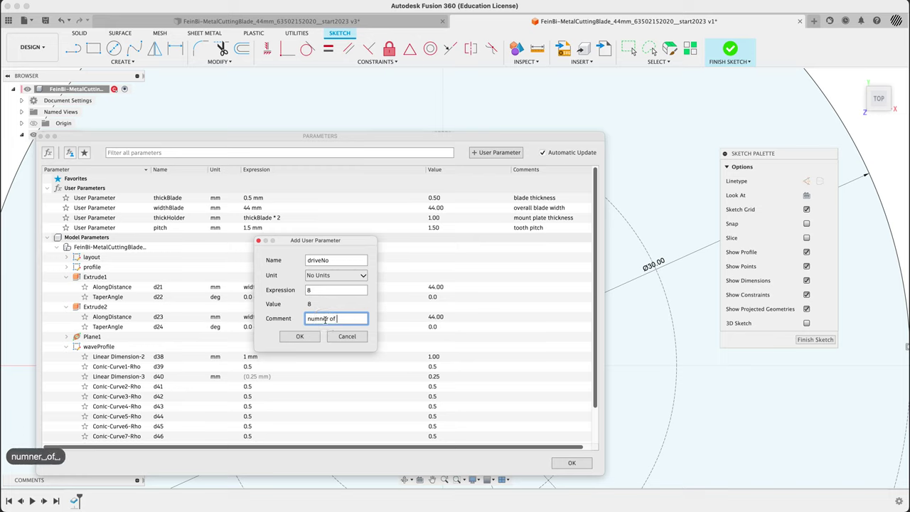
Comment driveNo as 'number of "splines" in the drive', correcting the typo.
left_click(324, 319)
type("numner of \"spline")
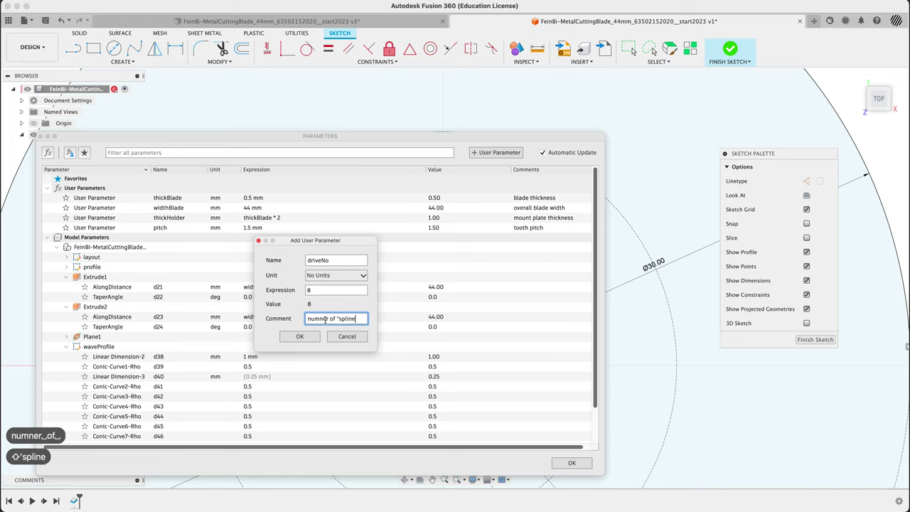
type("s\" in ")
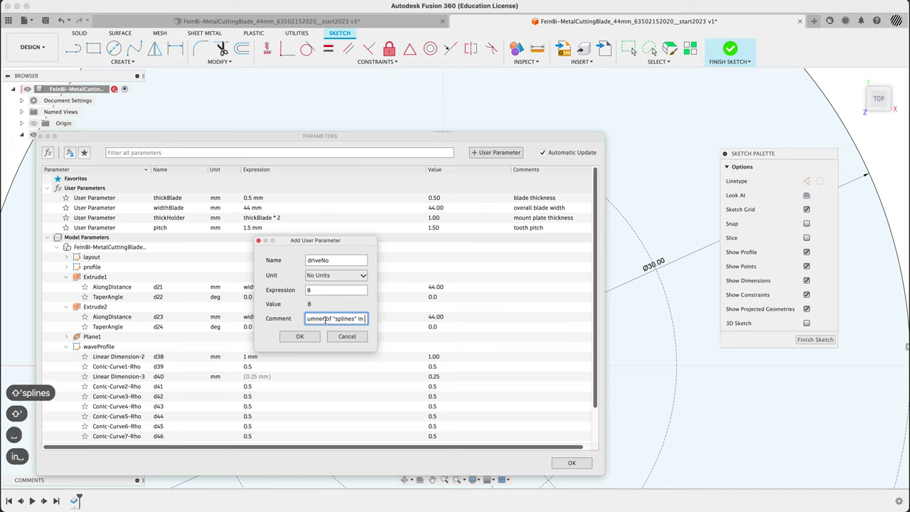
type("the drive")
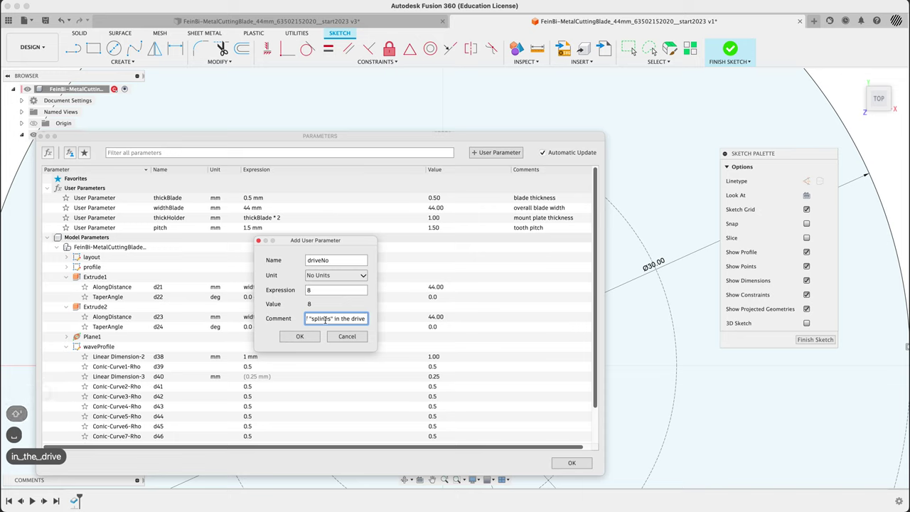
key("Return")
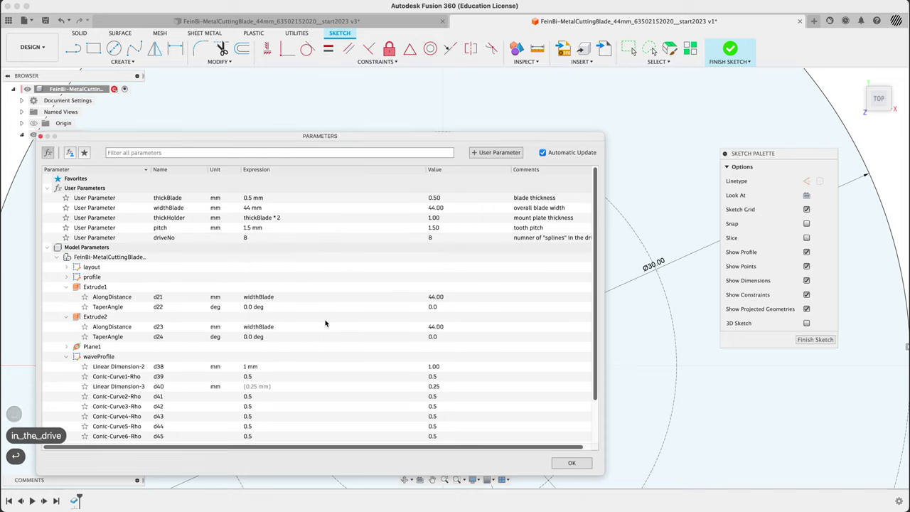
double_click(547, 237)
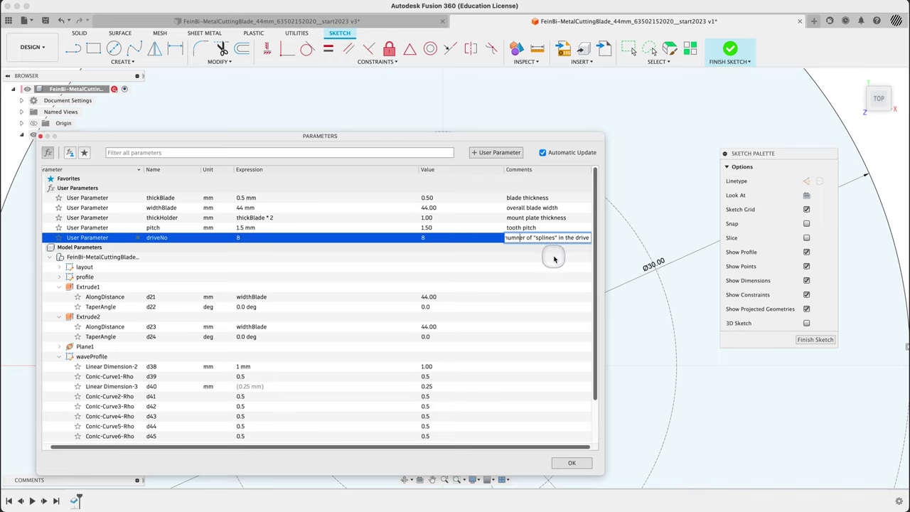
key("BackSpace")
type("b")
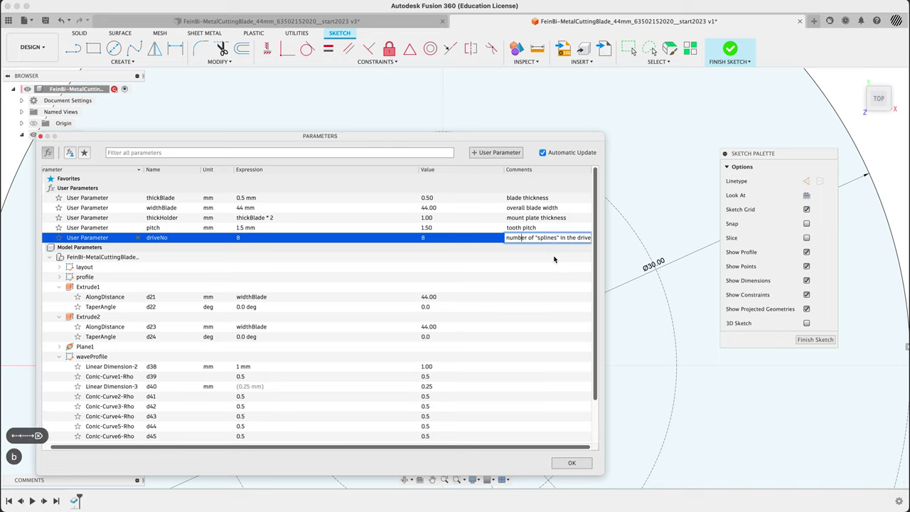
key("Return")
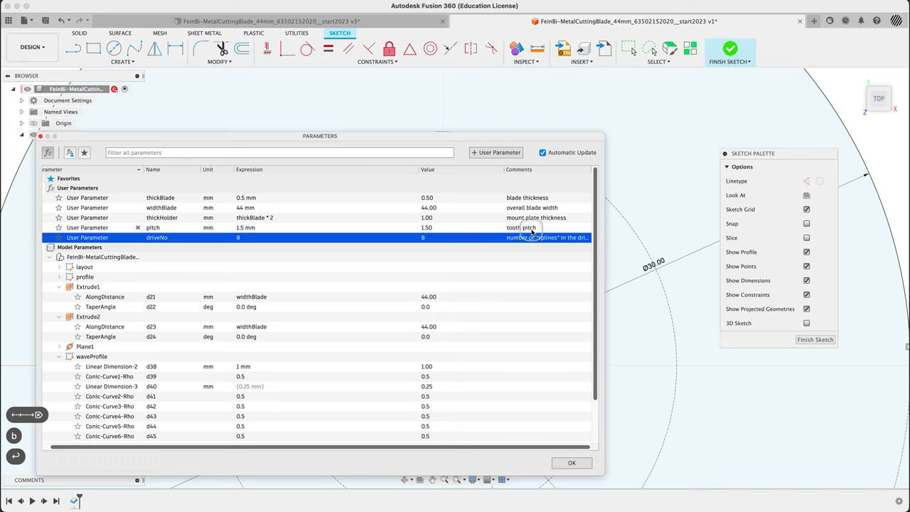
Rearrange the Ø30.00, Ø15.00 and Ø10.00 dimension labels around the rounded end.
left_click(572, 463)
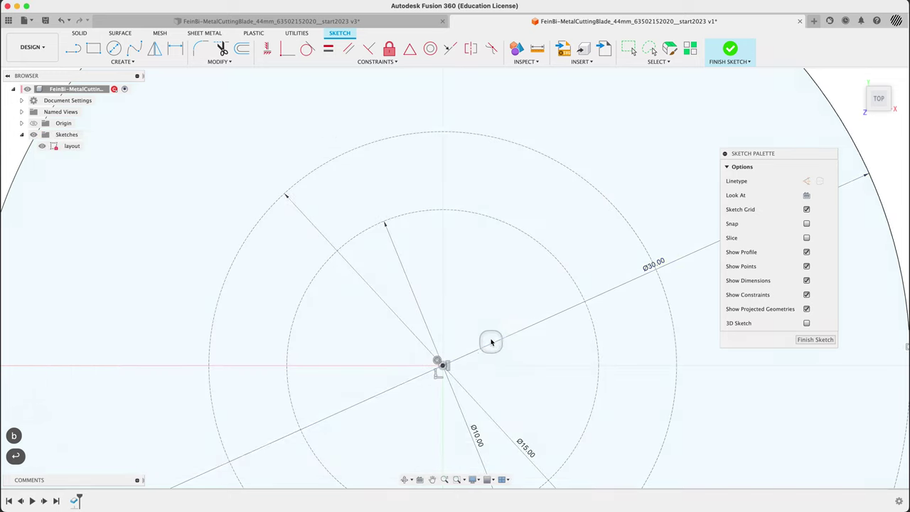
scroll(295, 240, "down", 5)
left_click_drag(454, 252, 657, 165)
left_click_drag(402, 336, 597, 162)
left_click_drag(371, 328, 561, 151)
left_click_drag(659, 166, 661, 323)
left_click_drag(599, 163, 623, 269)
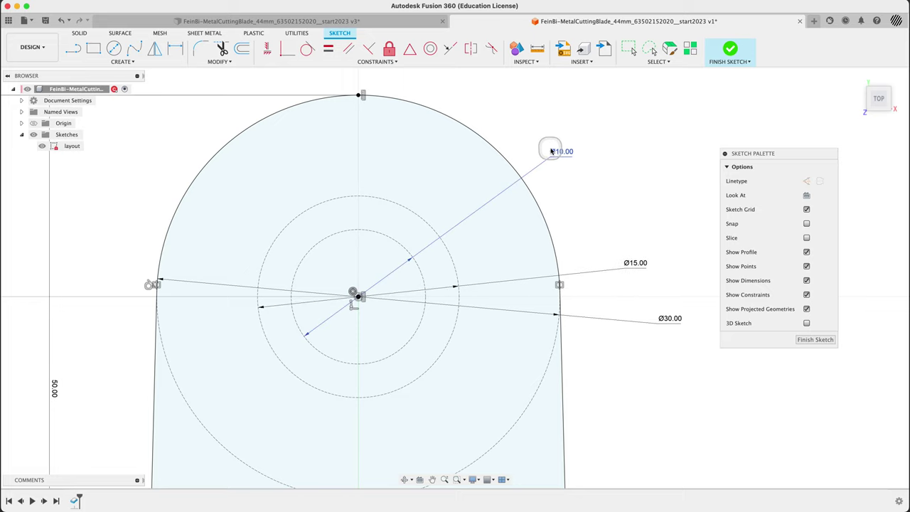
left_click_drag(552, 151, 582, 246)
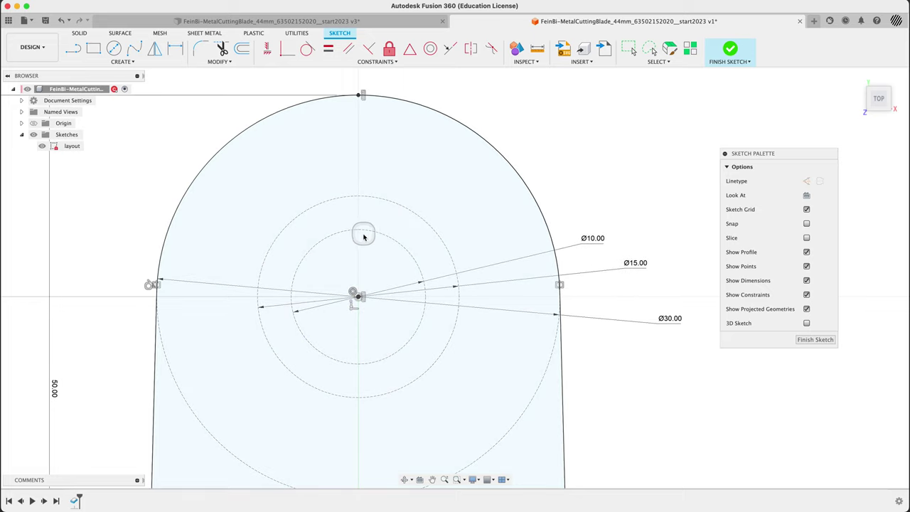
scroll(355, 238, "up", 4)
Draw two connected construction lines from the inner circle, with their corner on the origin.
left_click(73, 48)
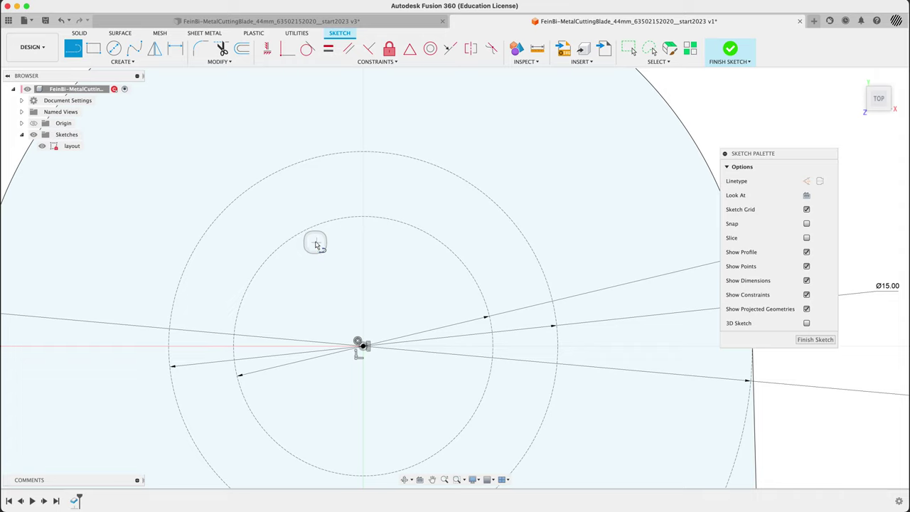
left_click(280, 247)
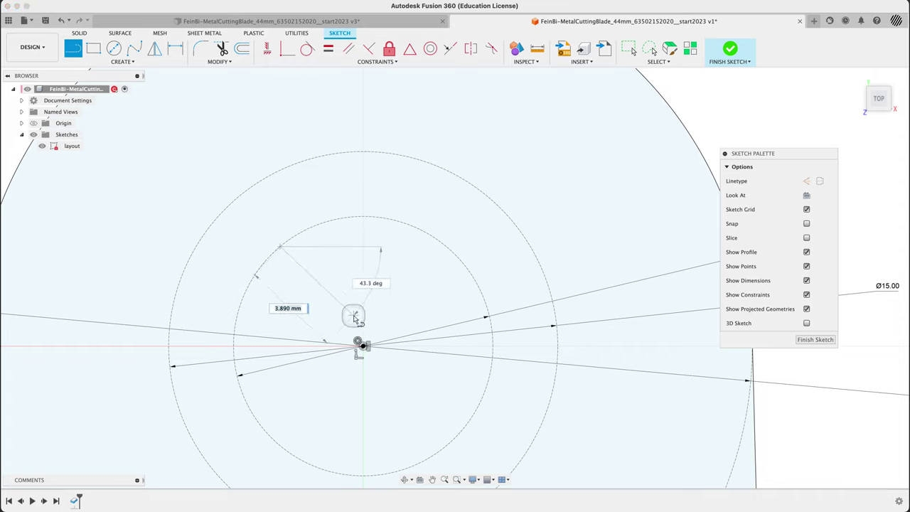
left_click(356, 323)
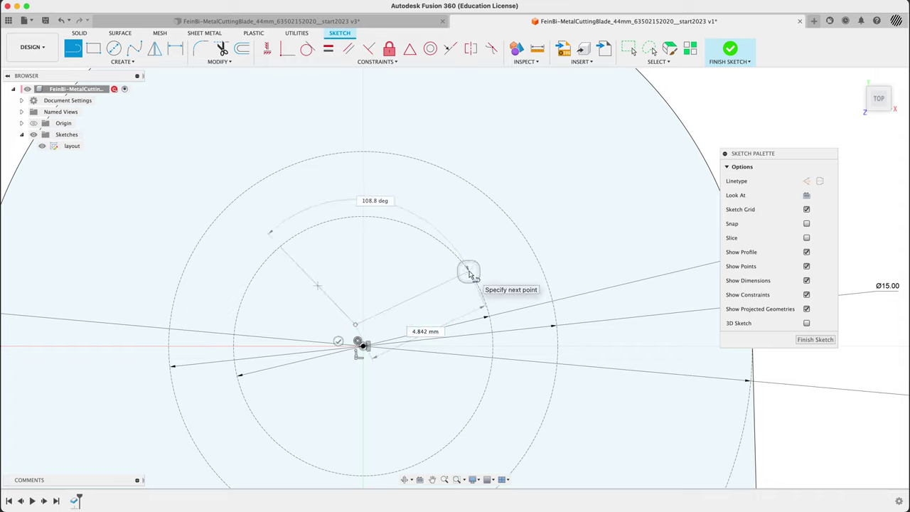
left_click(469, 272)
key("Escape")
double_click(401, 307)
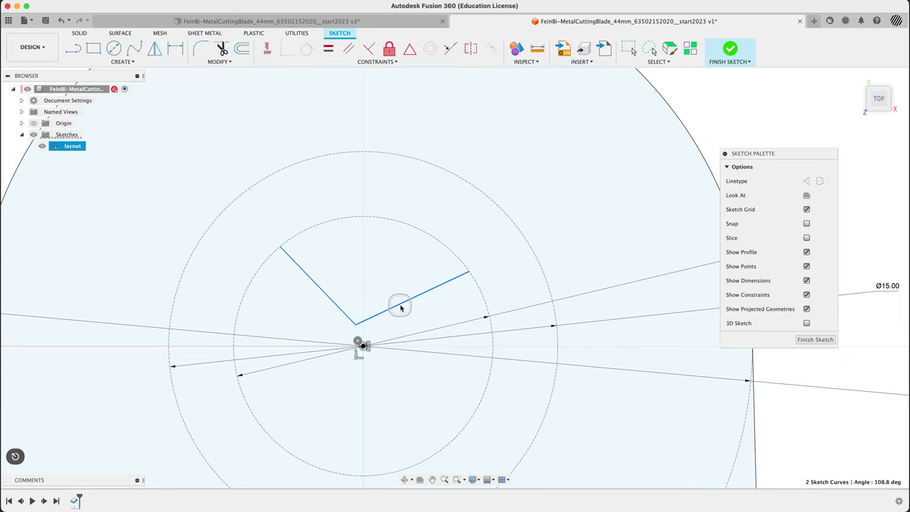
key("x")
left_click(149, 248)
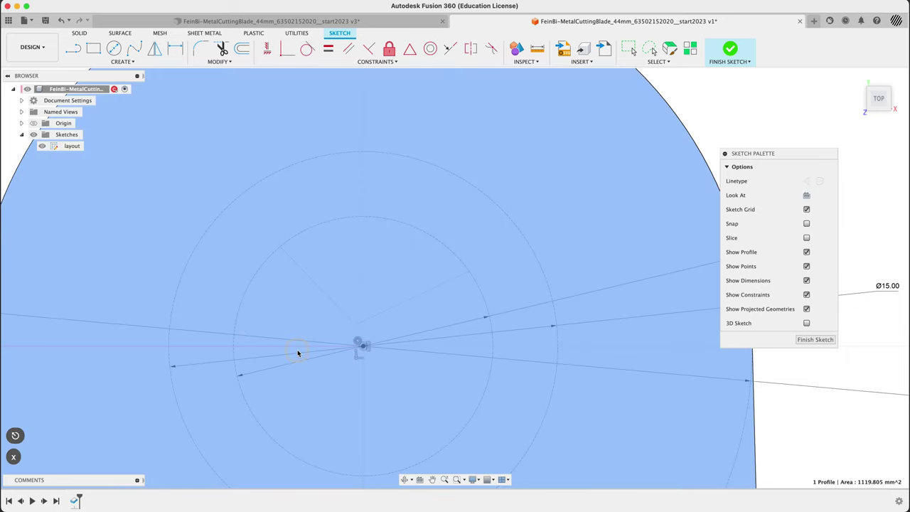
left_click(696, 102)
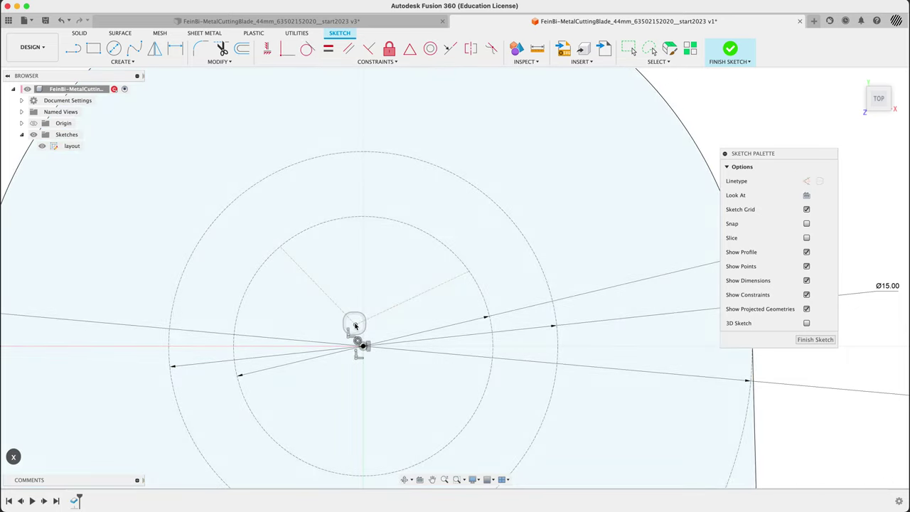
left_click_drag(360, 341, 363, 345)
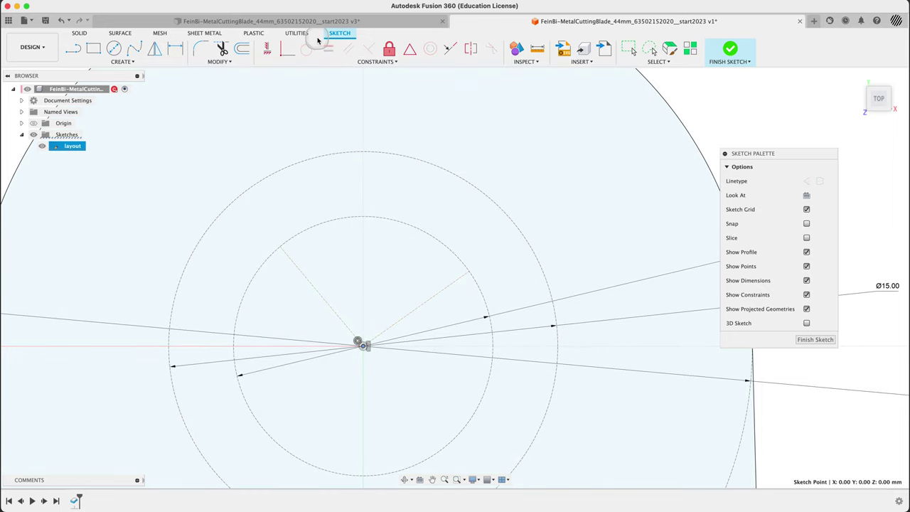
Constrain the two lines' upper endpoints horizontally level with each other.
left_click(266, 48)
left_click(278, 248)
key("super+z")
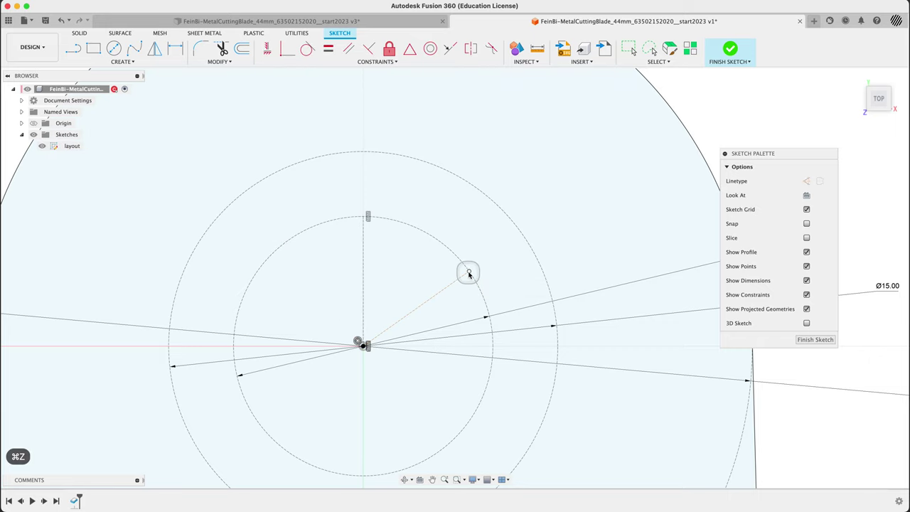
key("super+z")
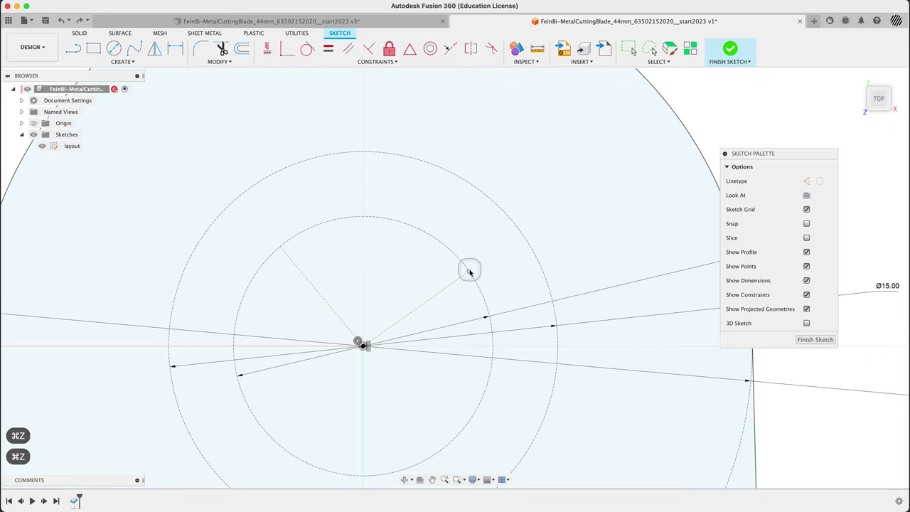
left_click(267, 49)
left_click(281, 248)
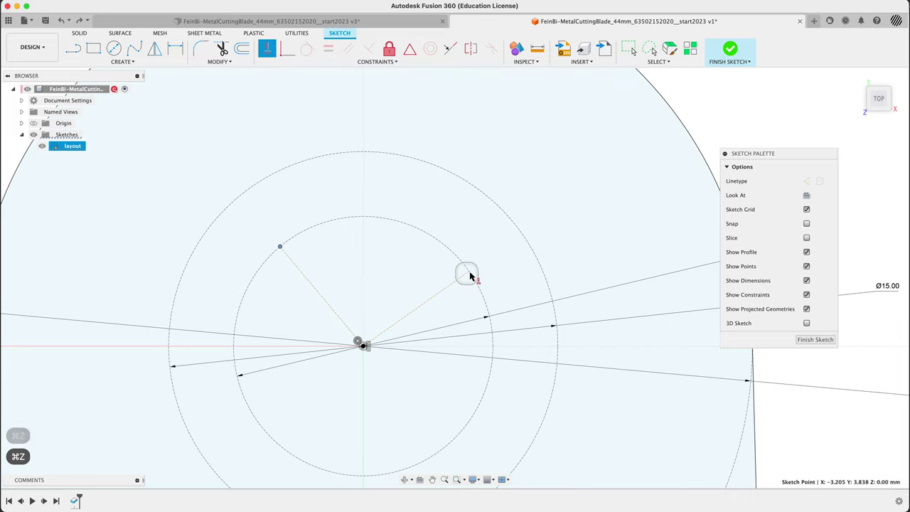
left_click(469, 273)
key("Escape")
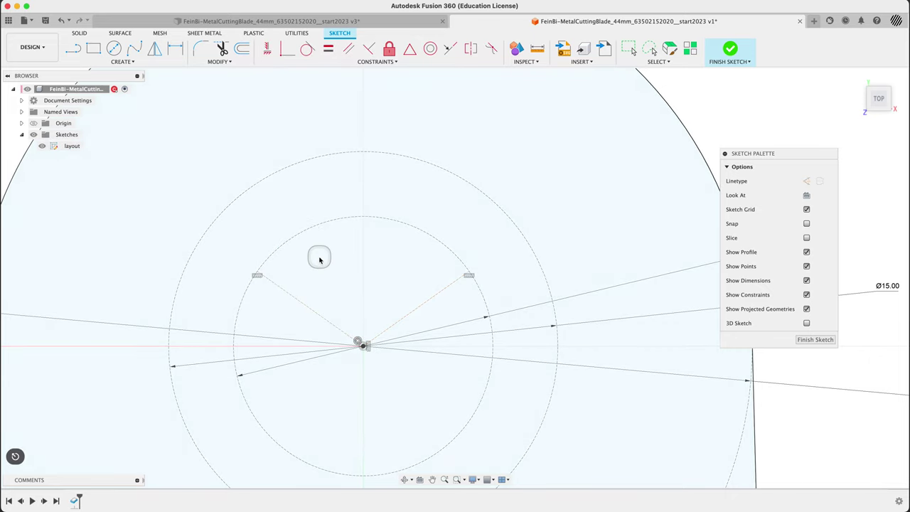
mouse_move(280, 297)
left_mouse_down()
mouse_move(311, 269)
mouse_move(305, 274)
left_mouse_up()
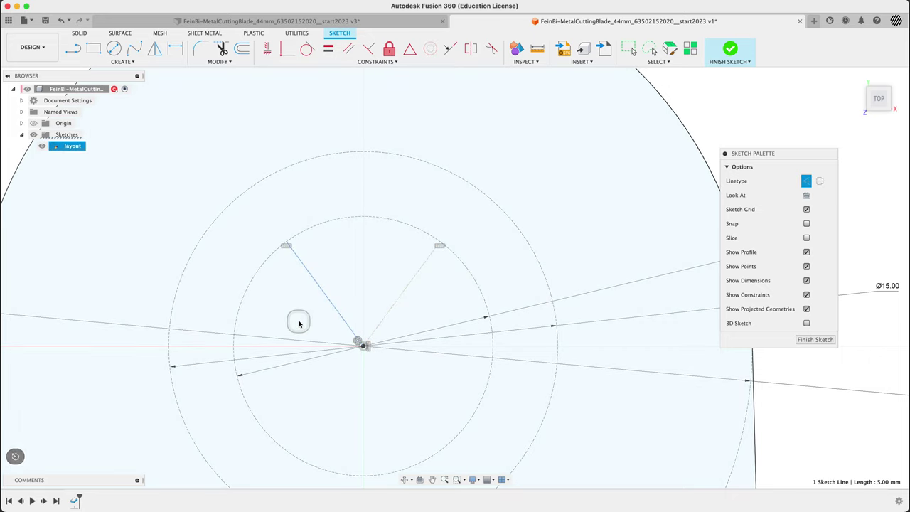
Dimension the angle between the lines as 360/driveNo, giving 45.0°.
key("d")
left_click(393, 311)
left_click(366, 287)
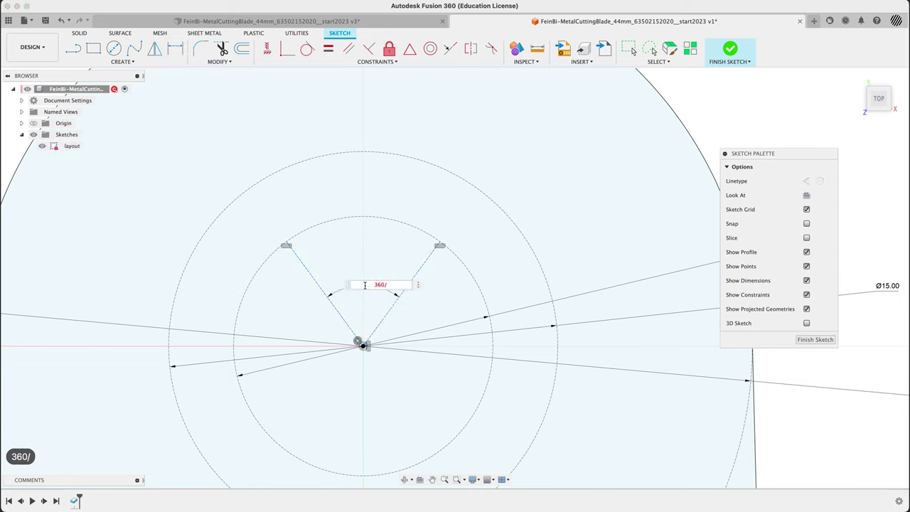
type("dr")
key("Return")
key("Return")
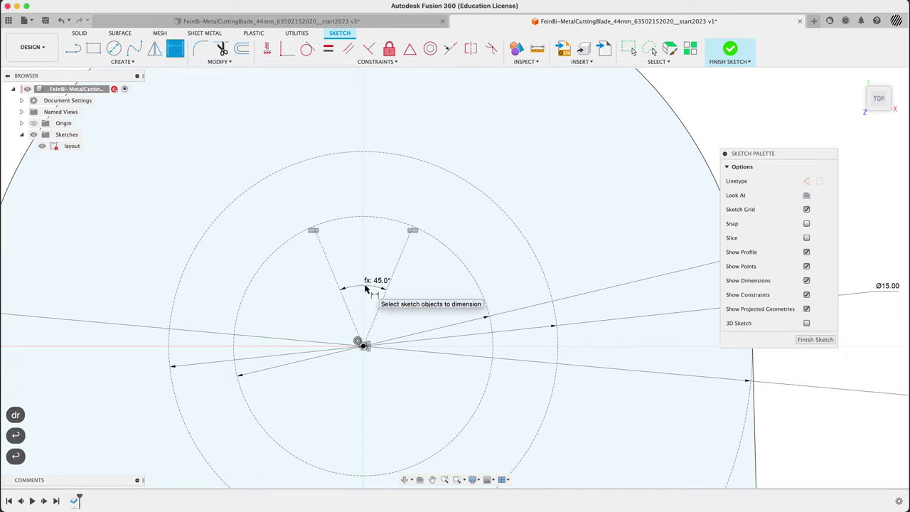
Draw three small circles: two near the radial lines touching the inner arc, one touching the outer arc.
left_click(113, 49)
scroll(325, 189, "up", 5)
scroll(326, 193, "down", 2)
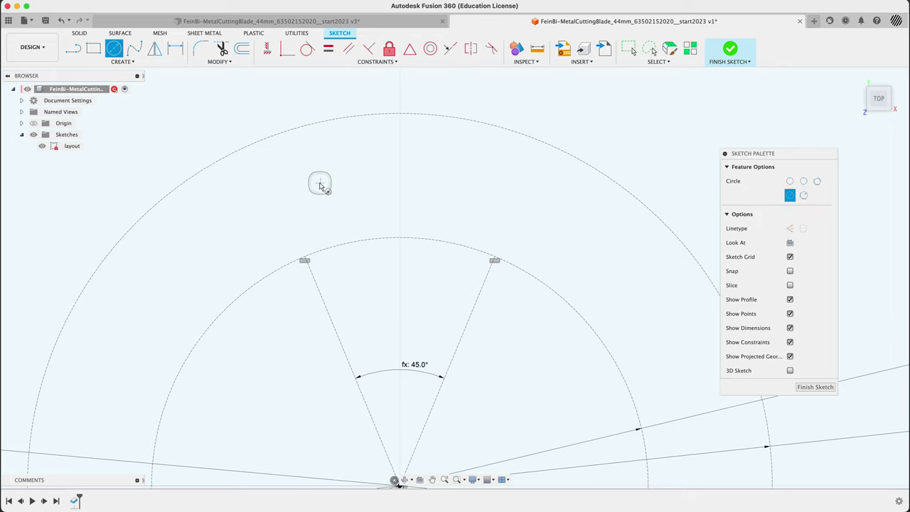
left_click(323, 185)
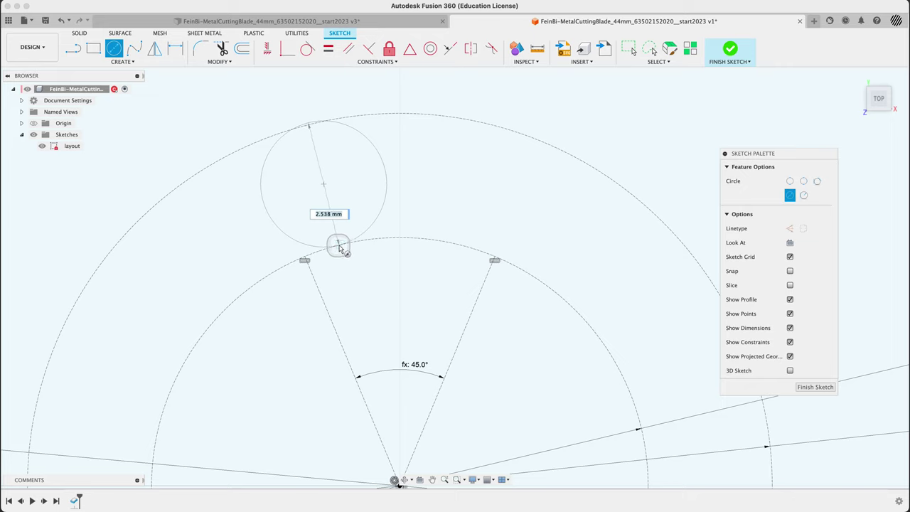
left_click(344, 245)
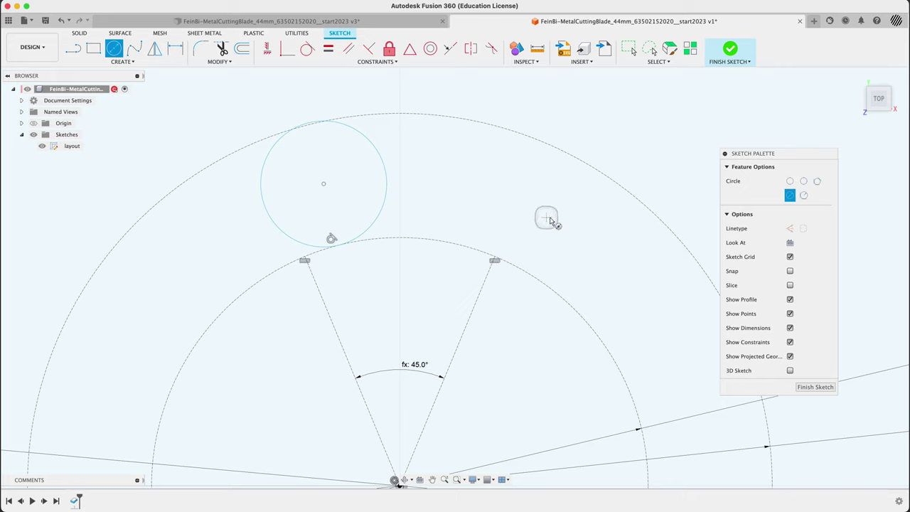
left_click(562, 229)
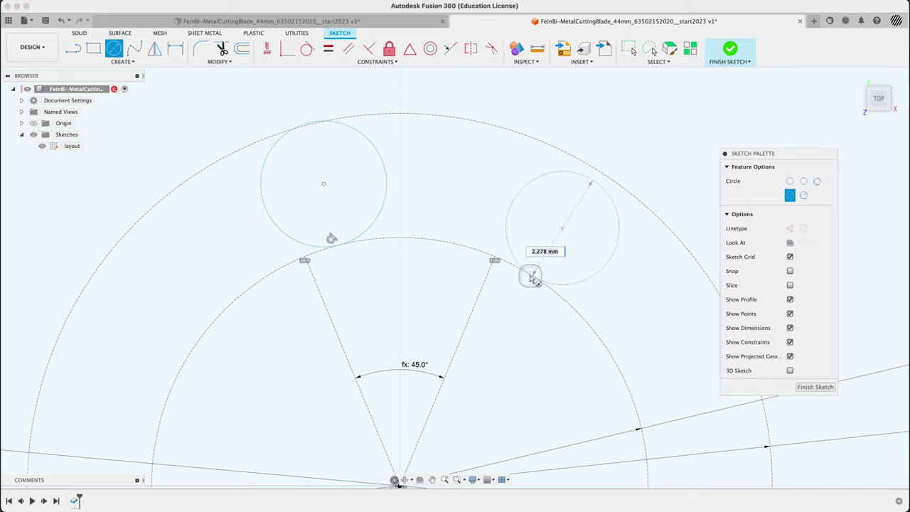
left_click(533, 276)
left_click(453, 154)
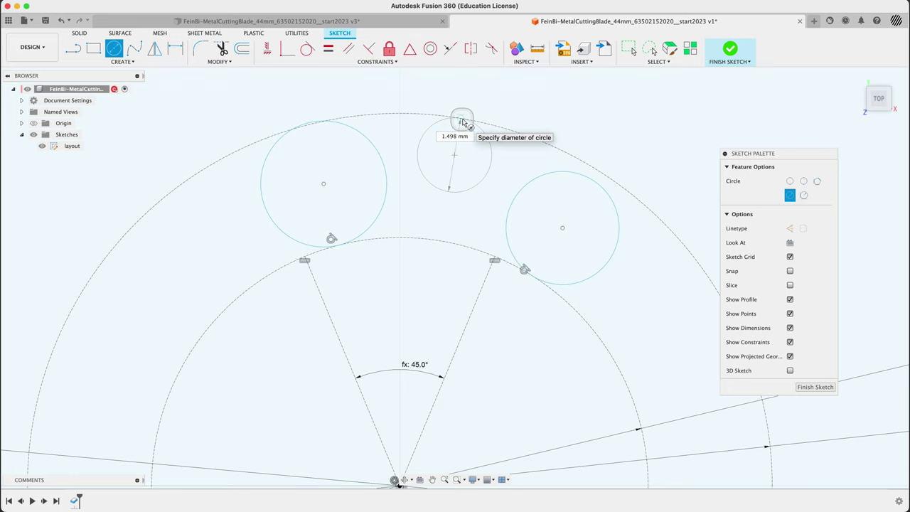
left_click(462, 121)
key("Escape")
Apply an Equal constraint to the three small circles.
left_click(490, 162)
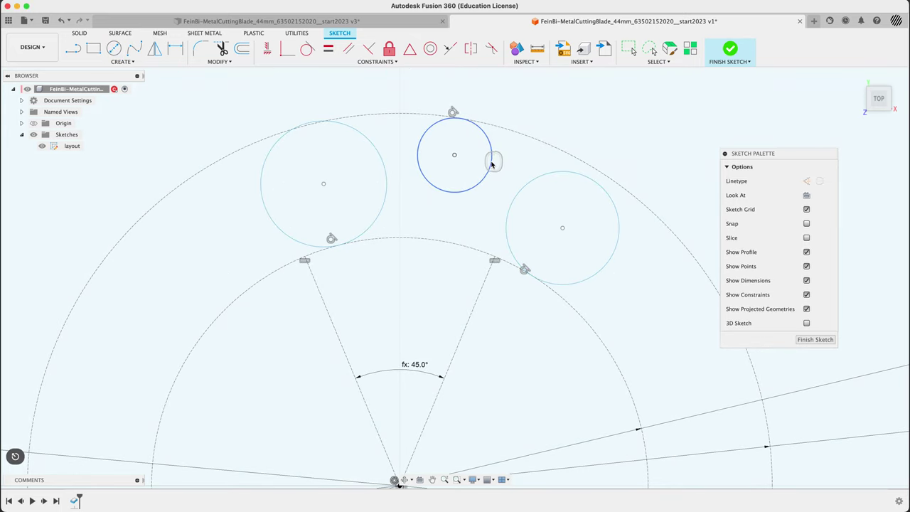
left_click(380, 198)
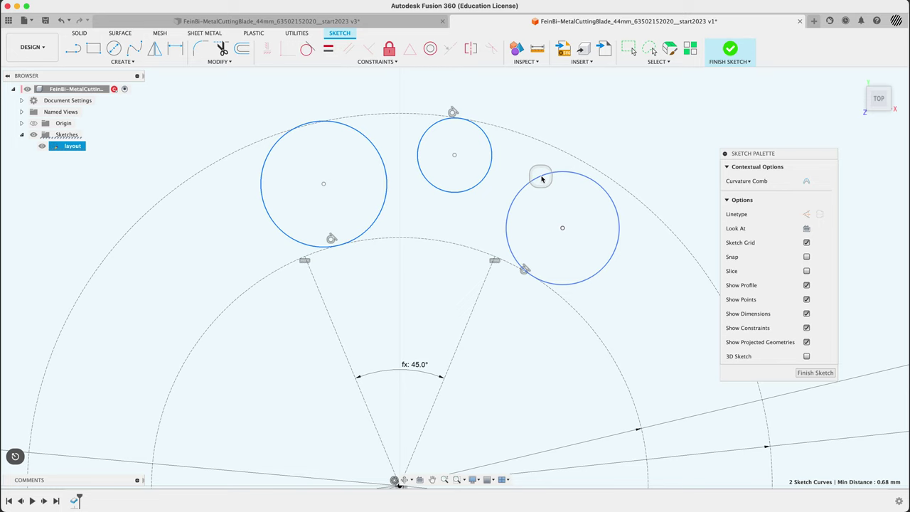
left_click(538, 177)
left_click(329, 50)
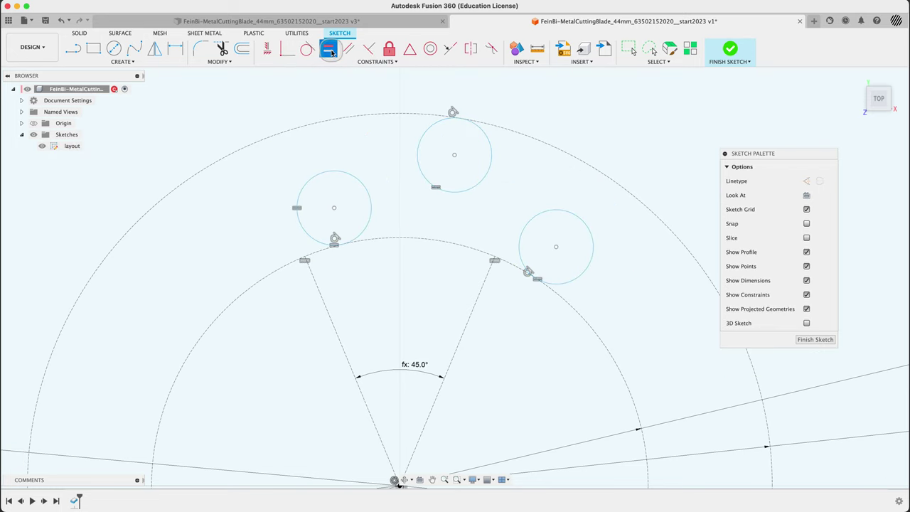
scroll(353, 159, "down", 5)
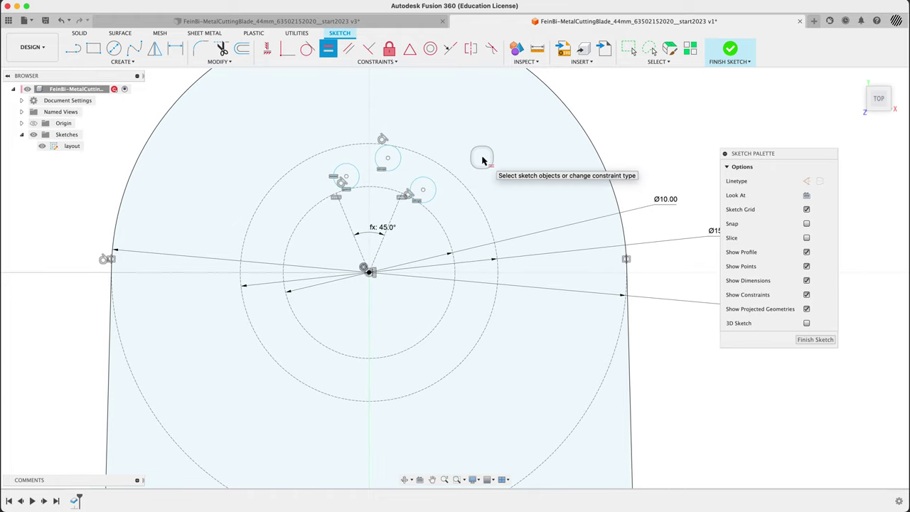
Dimension the top small circle's diameter as d65/10 (Ø1.50).
key("d")
left_click(401, 163)
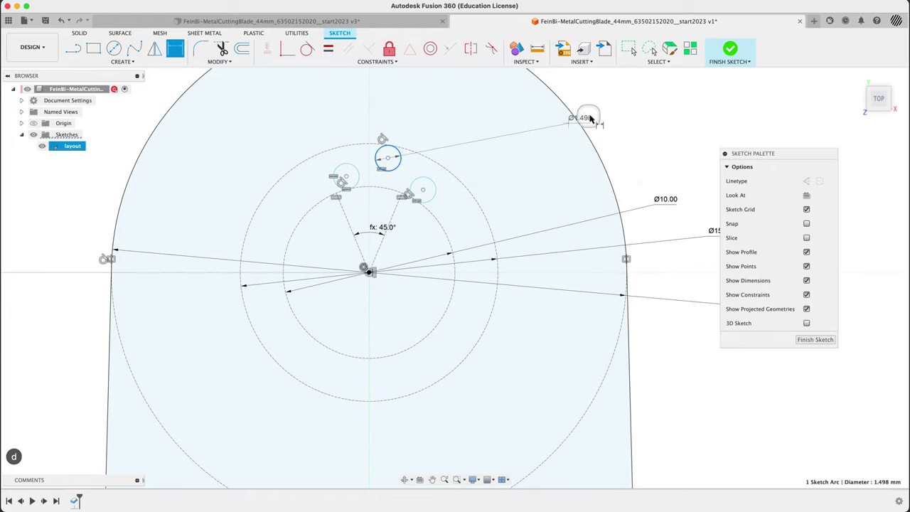
left_click(625, 128)
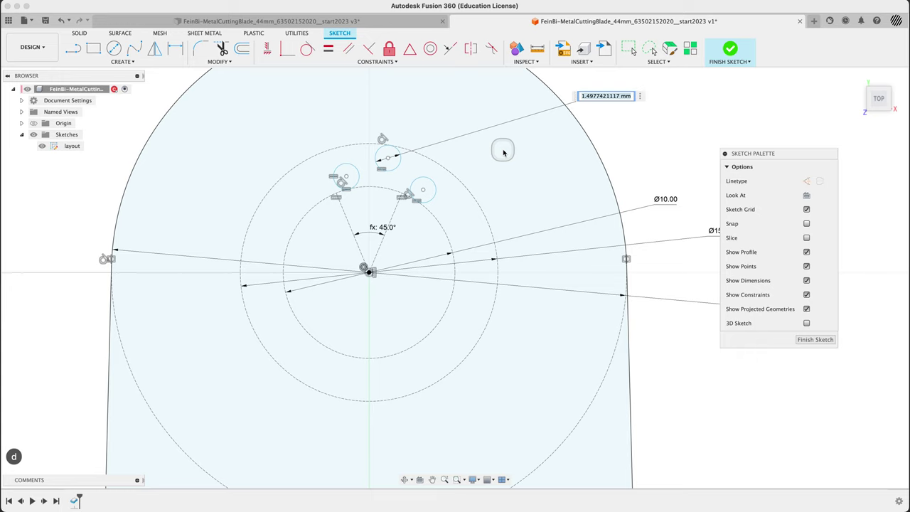
left_click(712, 231)
type("/10")
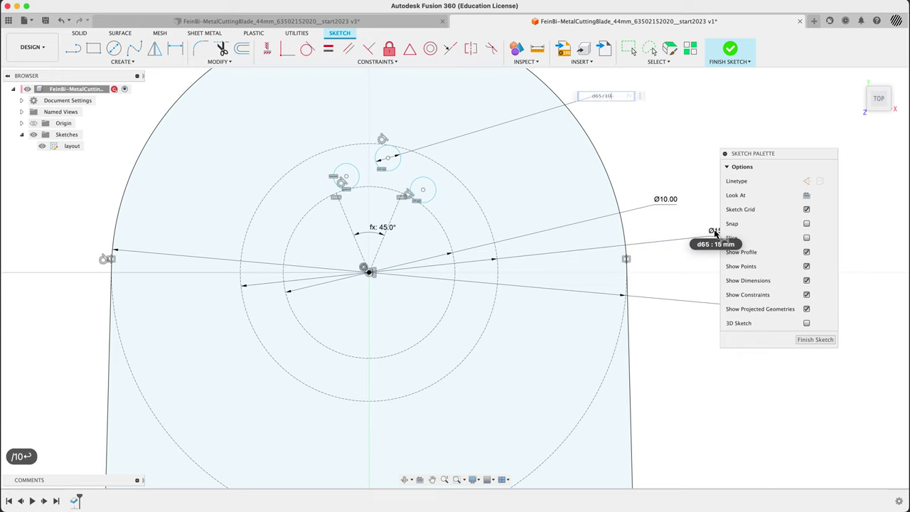
key("Return")
Vertically align the top circle's centre directly above the hub centre.
scroll(401, 157, "up", 5)
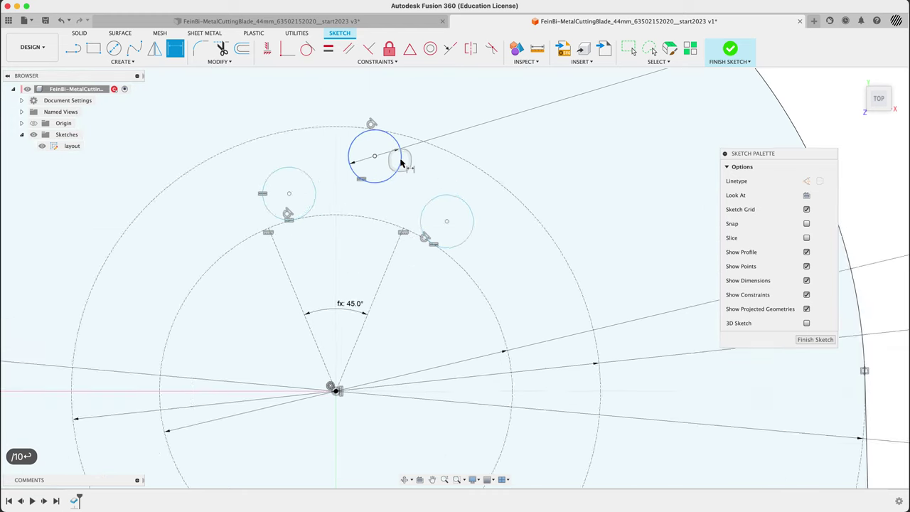
mouse_move(370, 159)
left_mouse_down()
mouse_move(358, 147)
mouse_move(346, 155)
mouse_move(351, 147)
left_mouse_up()
left_click(266, 47)
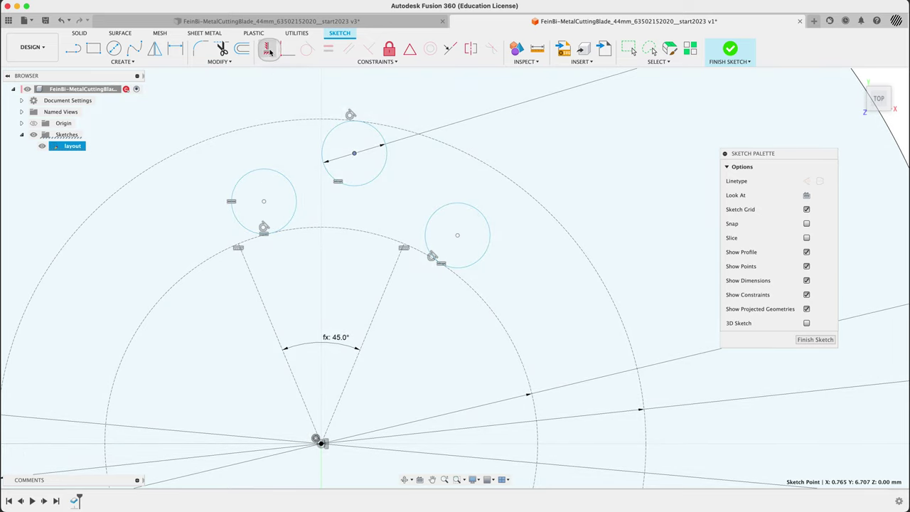
left_click(320, 445)
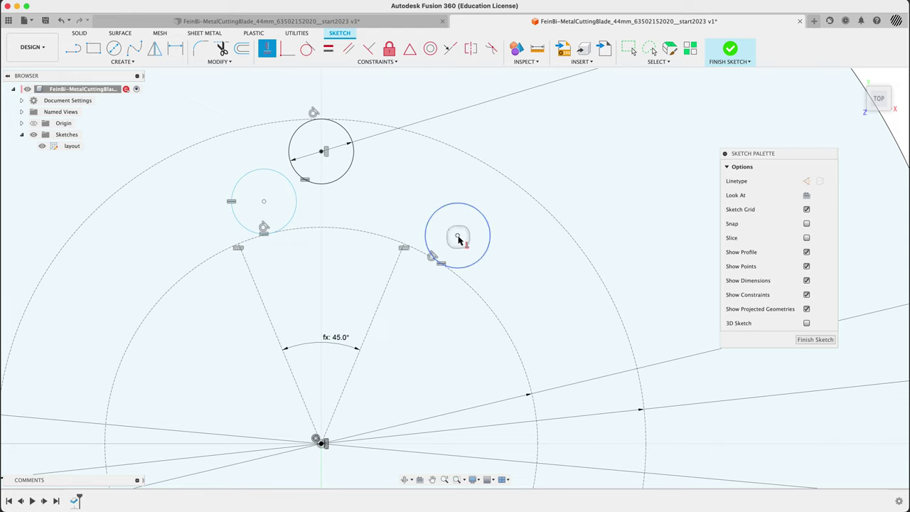
Make the side circles' centres coincident with the radial construction lines' endpoints.
left_click(287, 47)
left_click(468, 258)
left_click(394, 276)
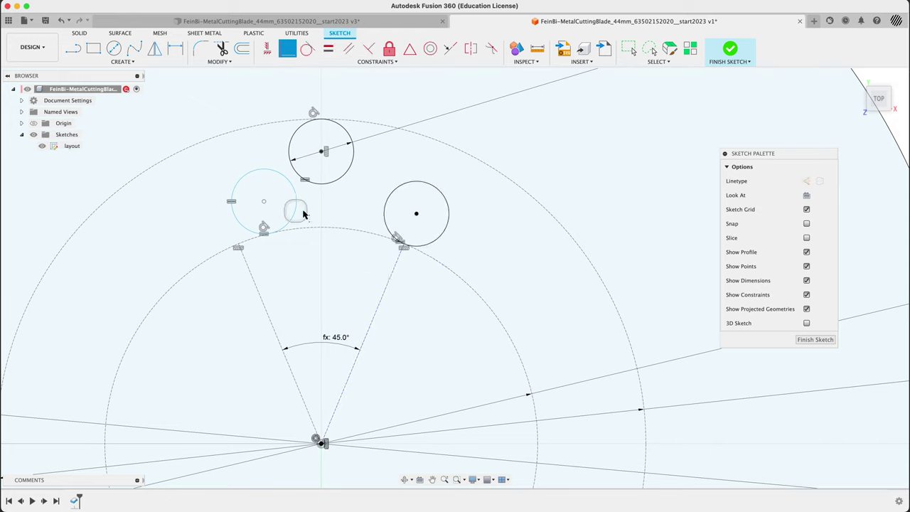
left_click(265, 204)
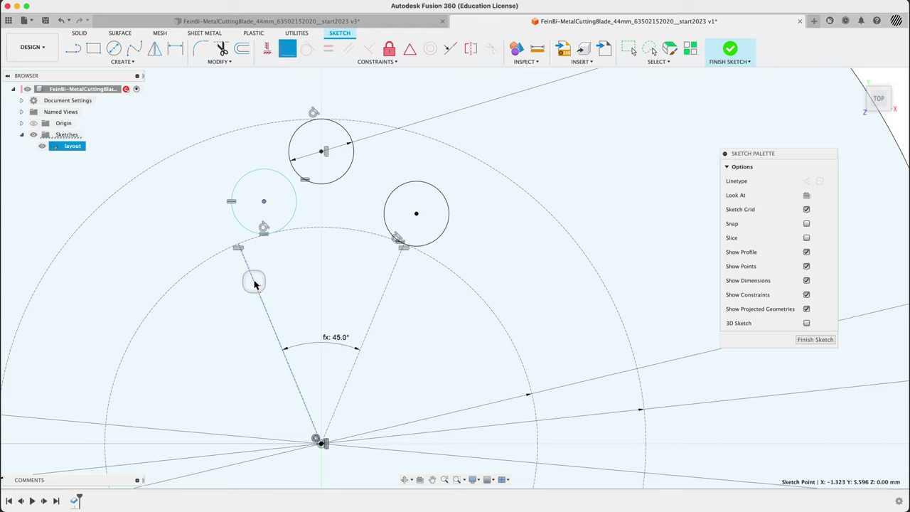
left_click(253, 279)
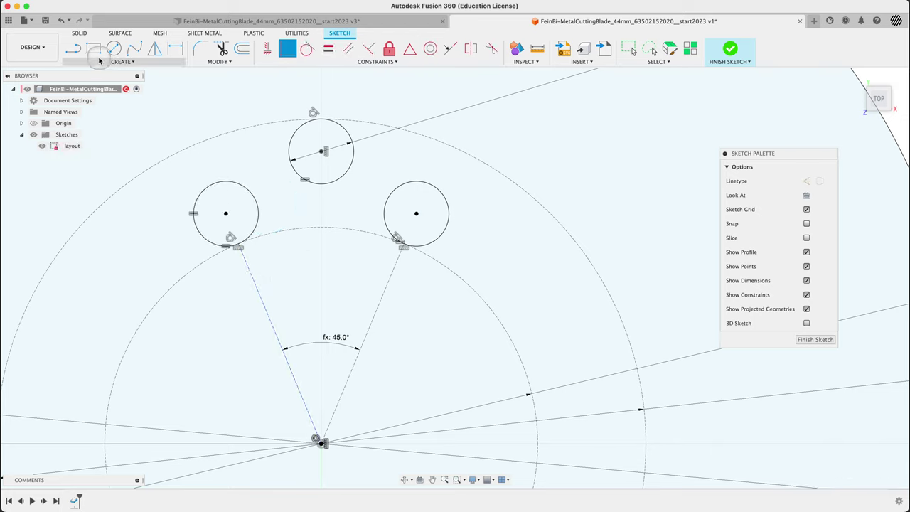
Draw tangent lines from the left circle to the top circle and from the top circle to the right circle.
left_click(73, 48)
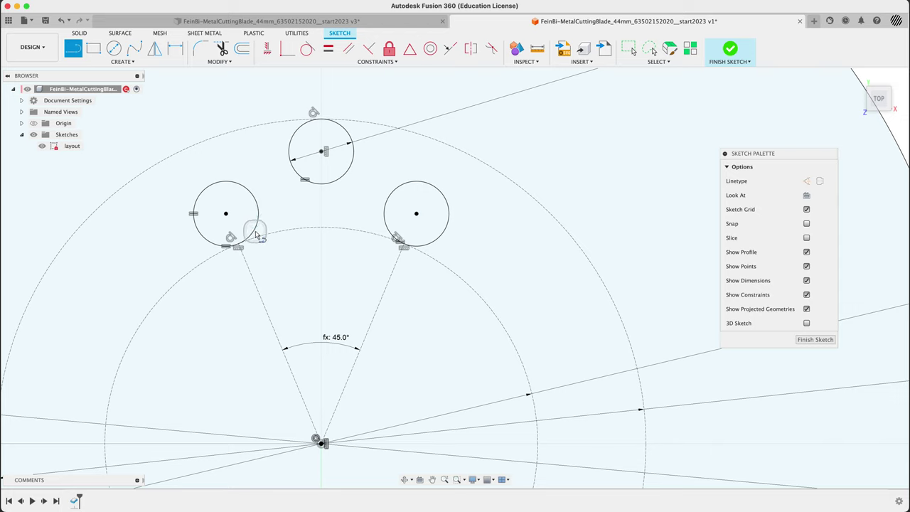
left_click(256, 225)
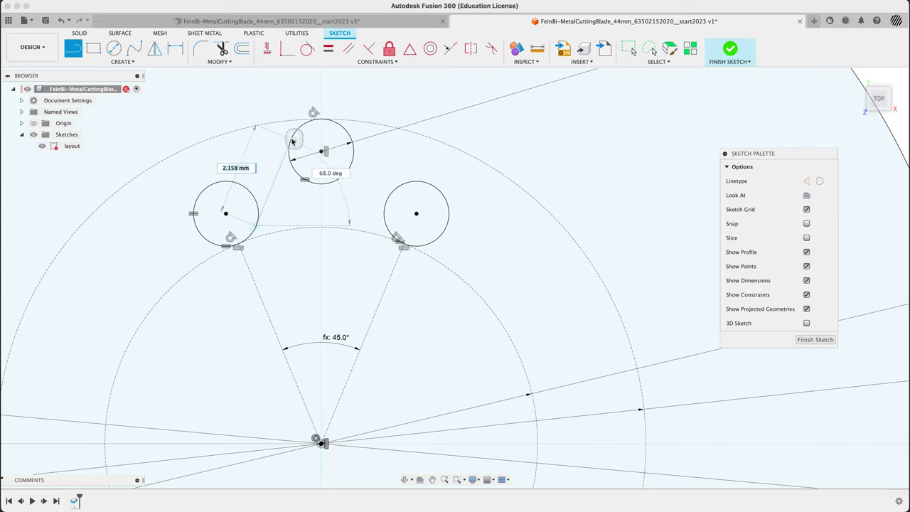
left_click(290, 142)
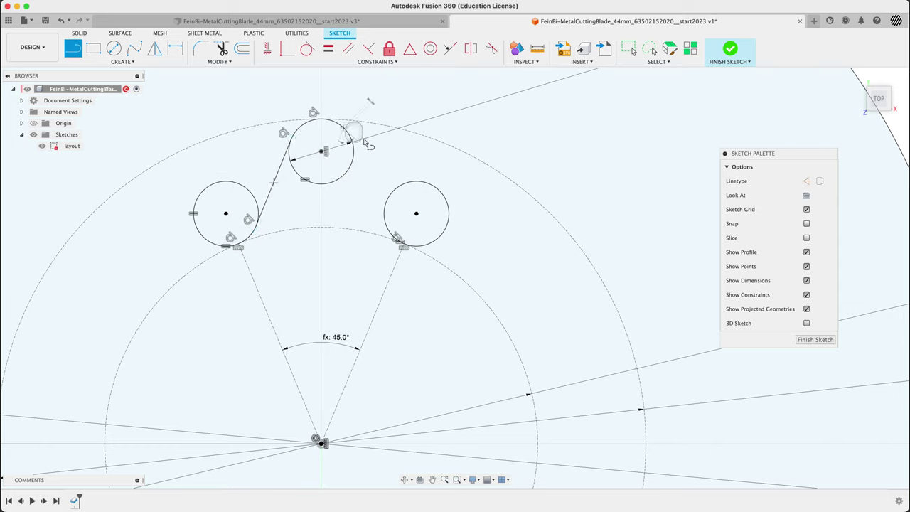
left_click(350, 142)
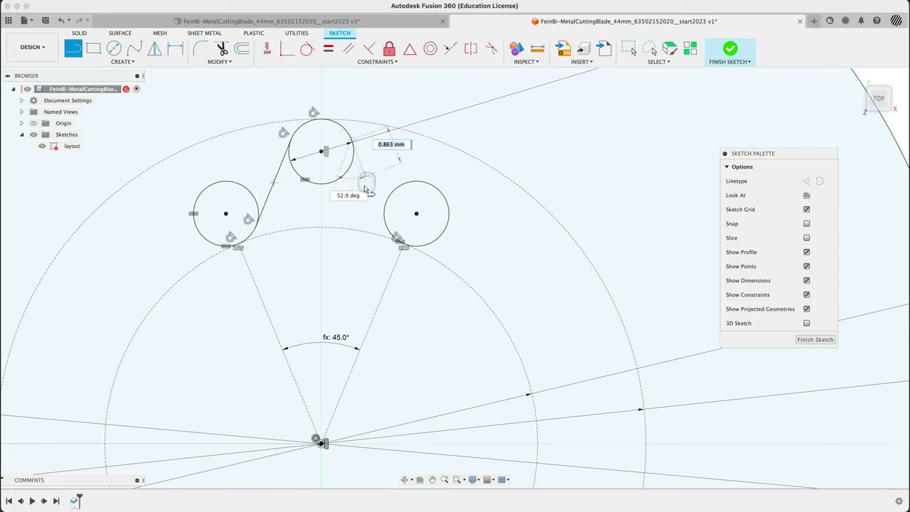
double_click(388, 226)
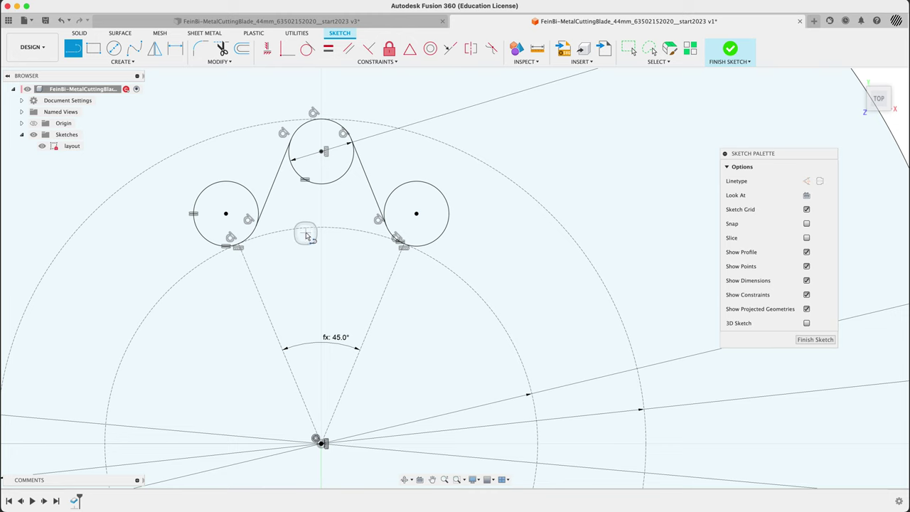
key("Escape")
Select the large sketch profile and orbit the sketch to a tilted view.
left_click(340, 216)
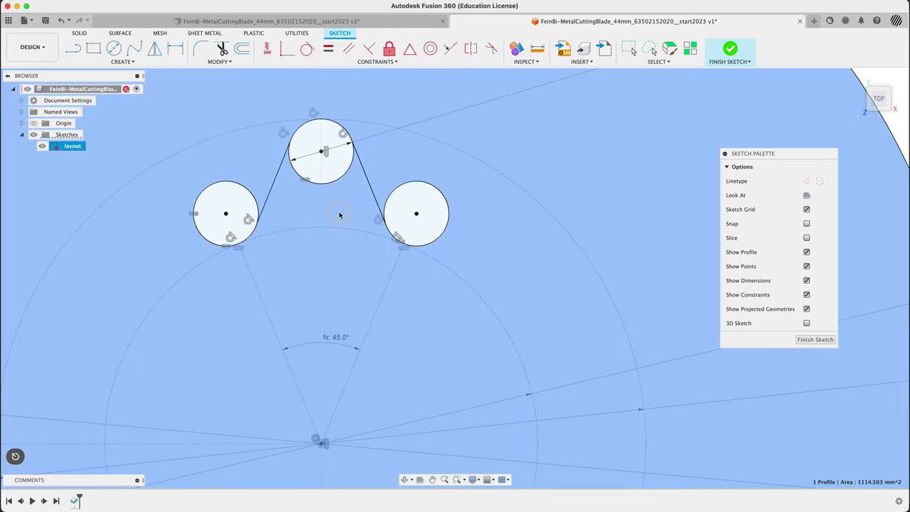
scroll(349, 225, "down", 10)
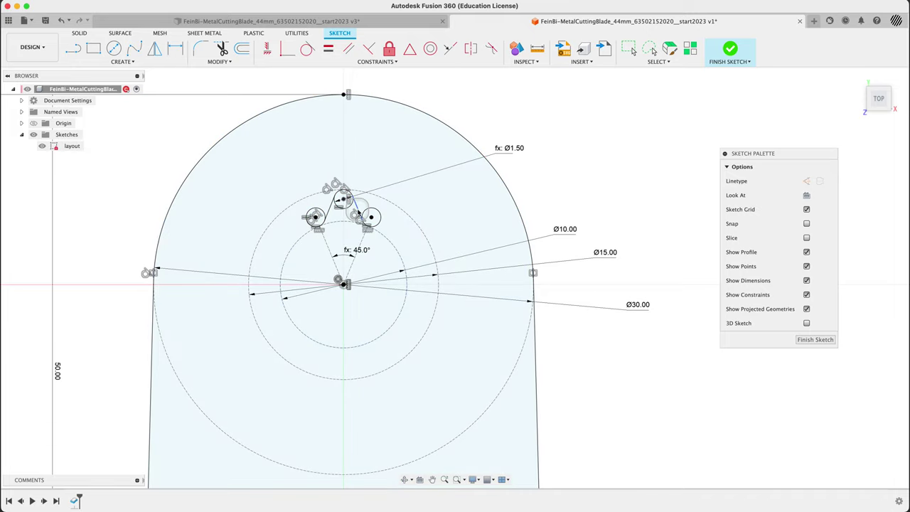
mouse_move(369, 217)
middle_mouse_down("shift")
mouse_move(350, 171)
mouse_move(540, 286)
mouse_move(575, 293)
middle_mouse_up("shift")
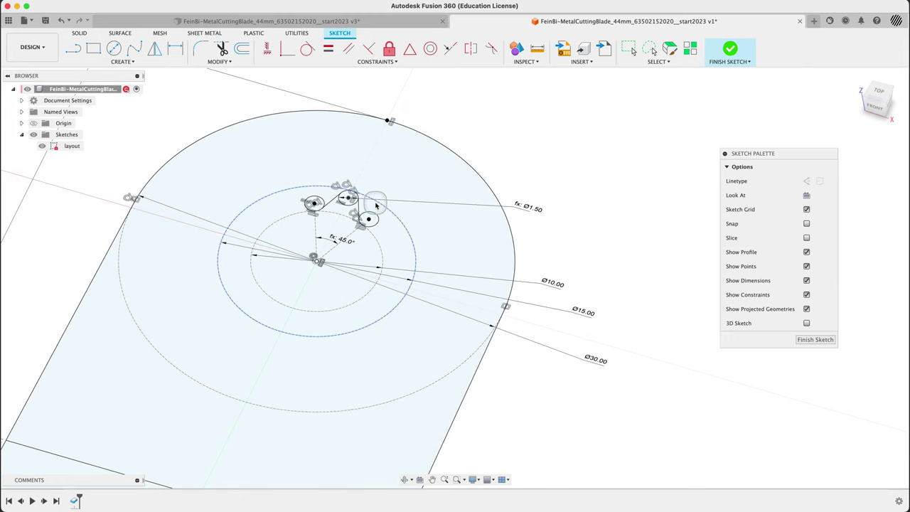
scroll(315, 203, "up", 4)
left_click(441, 150)
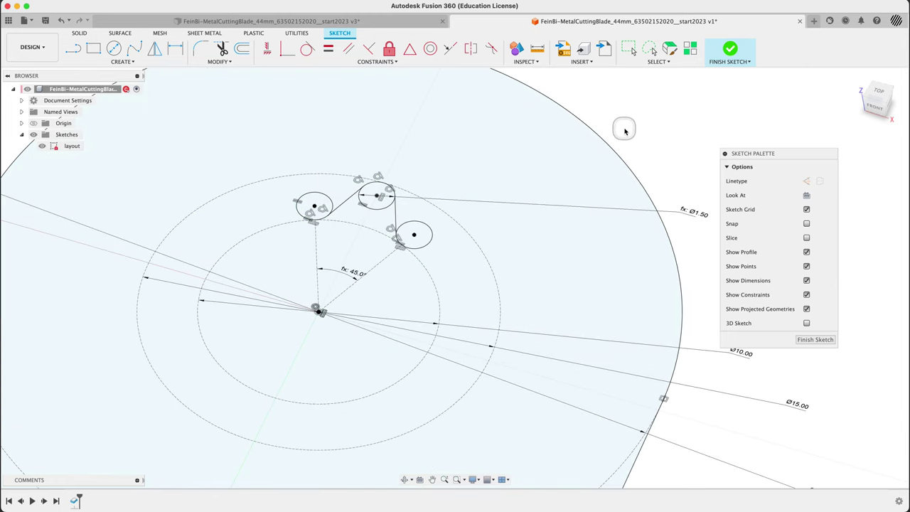
Start a sketch Circular Pattern and select the three circles and their connecting lines.
type("spatter")
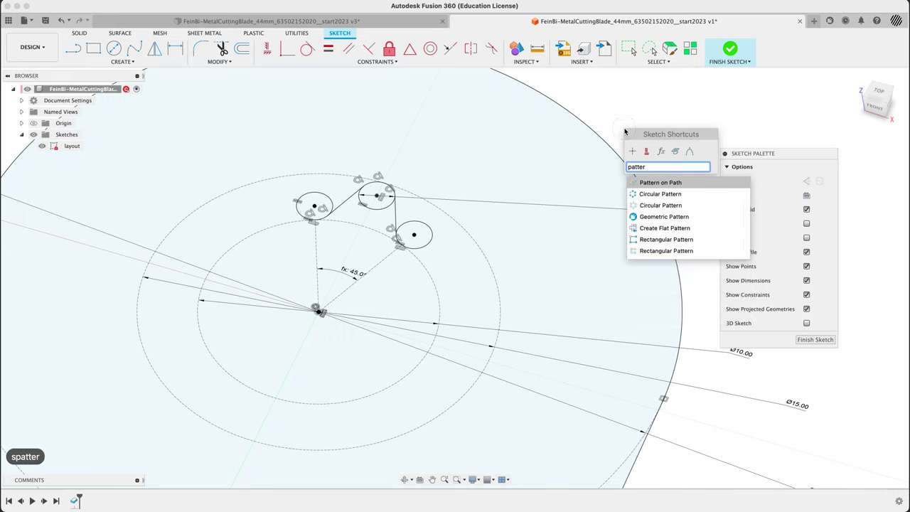
key("Down")
key("Down")
key("Up")
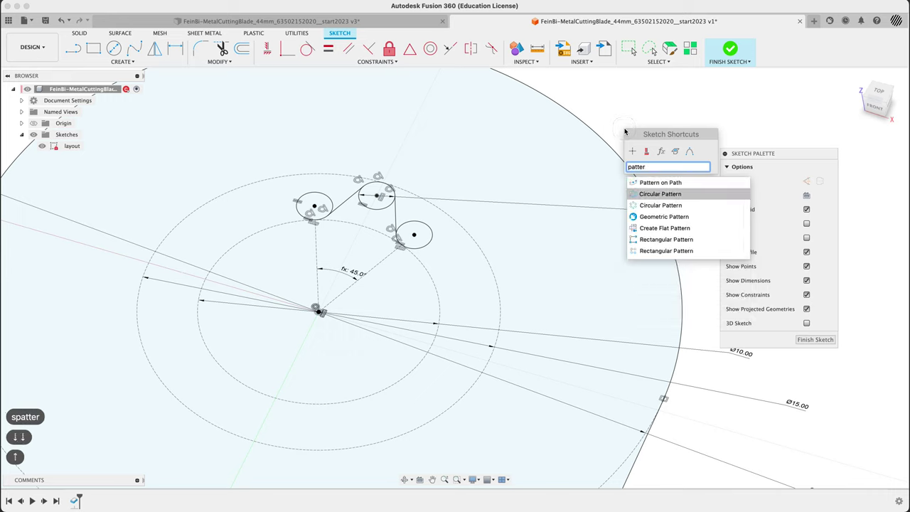
key("Down")
key("Return")
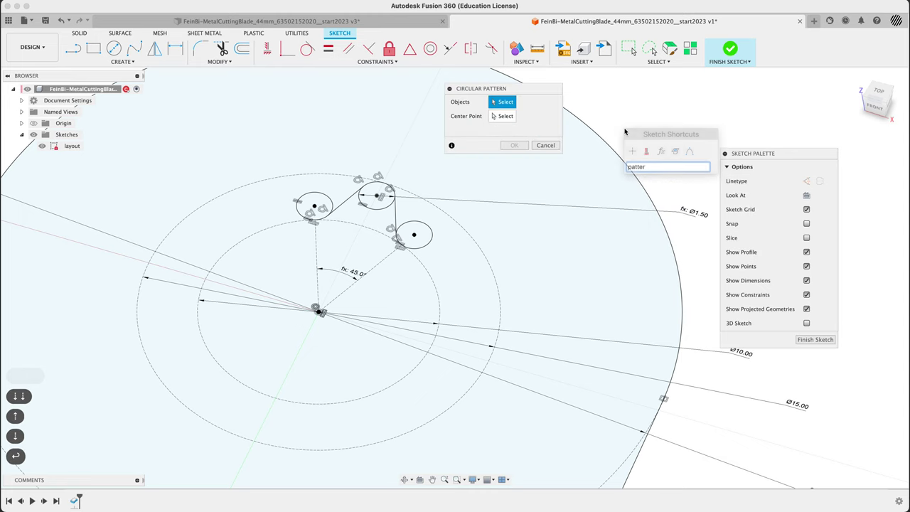
left_click(332, 204)
left_click(347, 203)
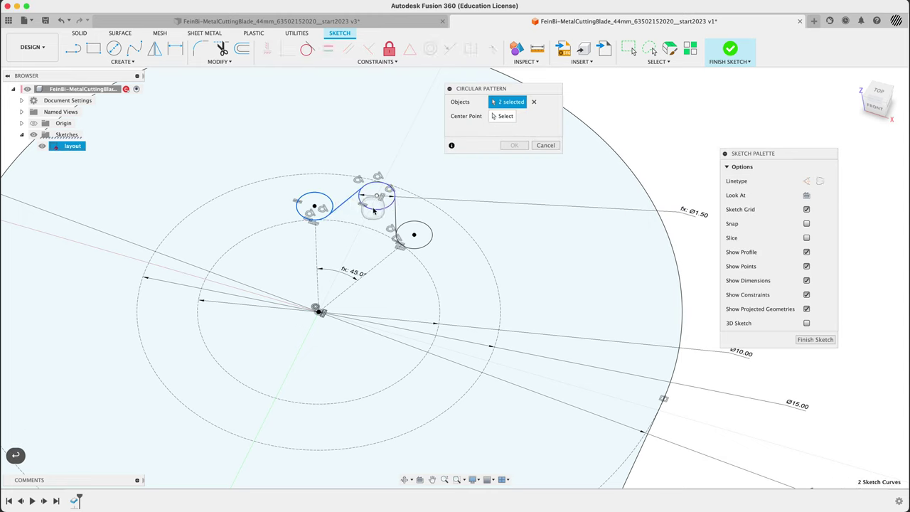
left_click(374, 211)
left_click(423, 226)
Center the pattern on the sketch origin with quantity driveNo and confirm the closed star profile.
left_click(501, 116)
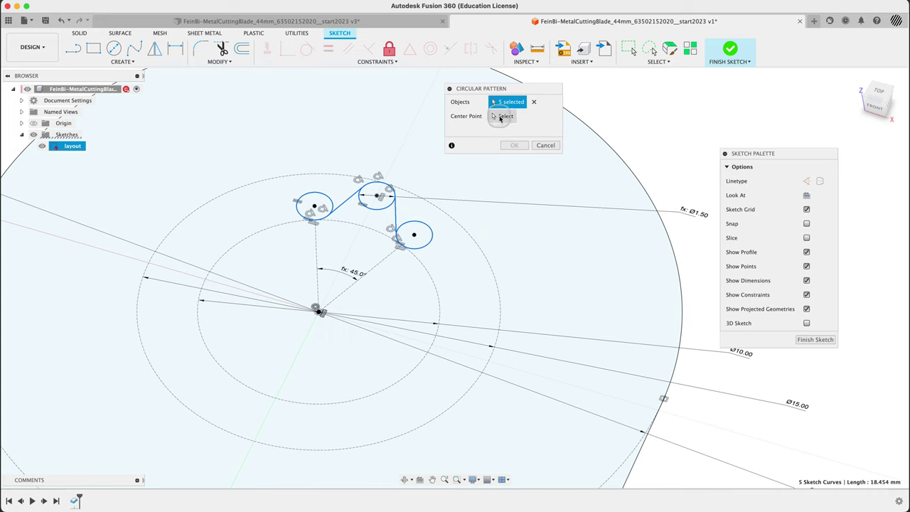
left_click(320, 313)
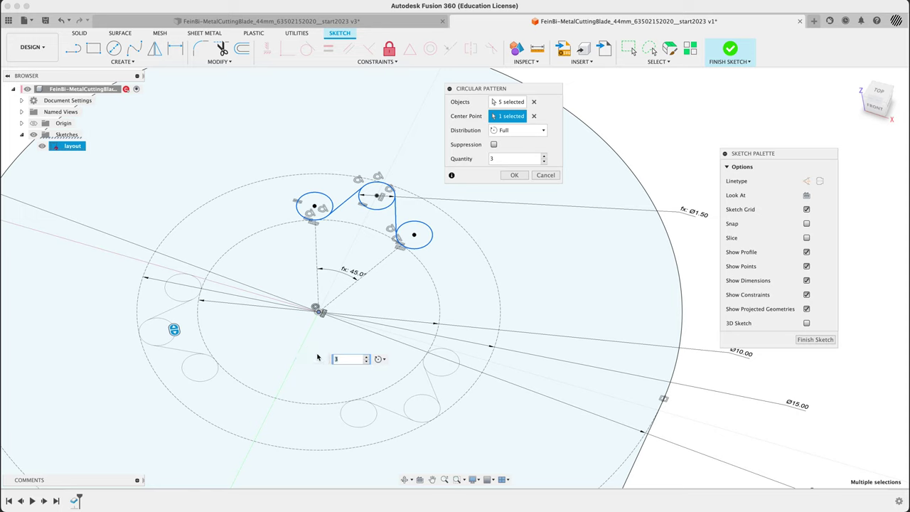
type("dr")
key("Return")
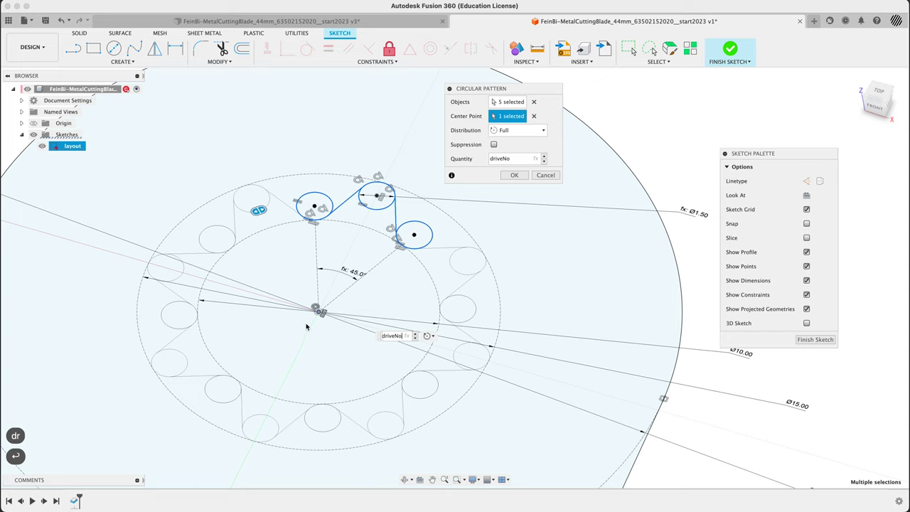
left_click(521, 176)
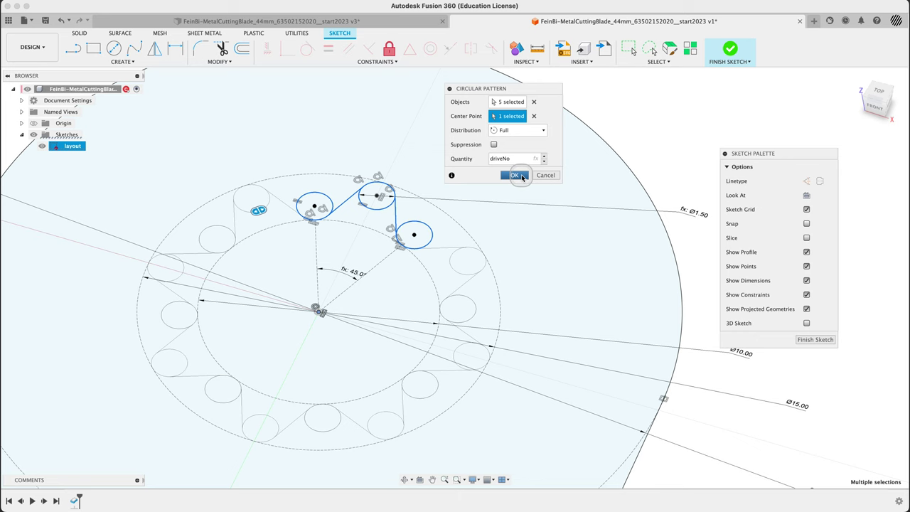
left_click(437, 277)
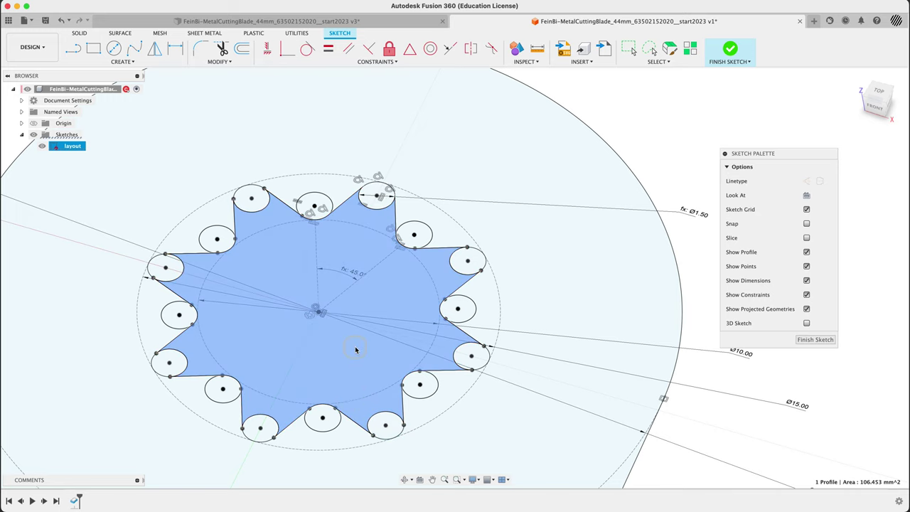
Undo the circular pattern.
key("super+z")
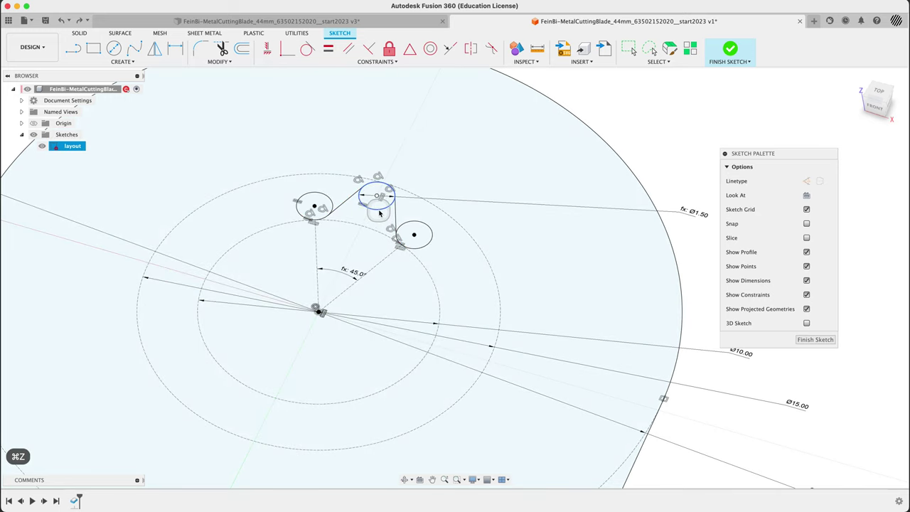
left_click(379, 211)
left_click(656, 115)
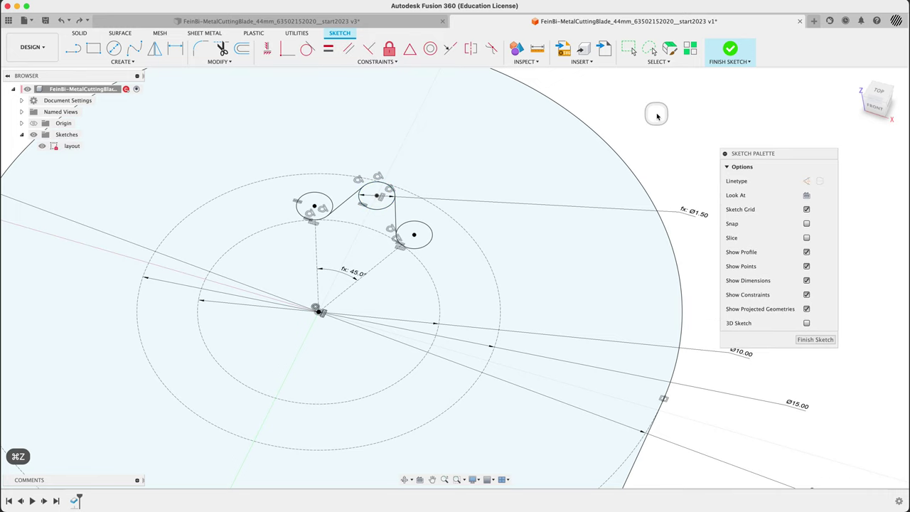
Break the top circle at the tangent lines and make its inner arc construction geometry.
type("sbreak")
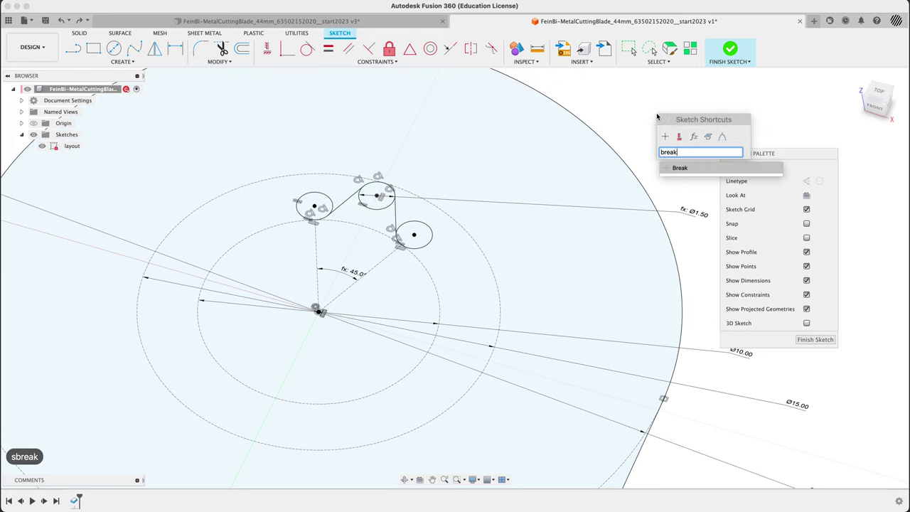
key("Return")
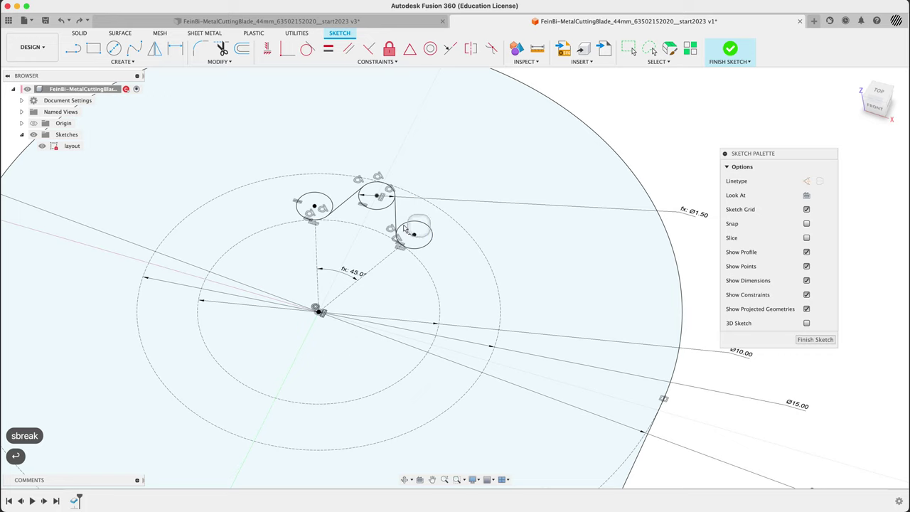
left_click(378, 214)
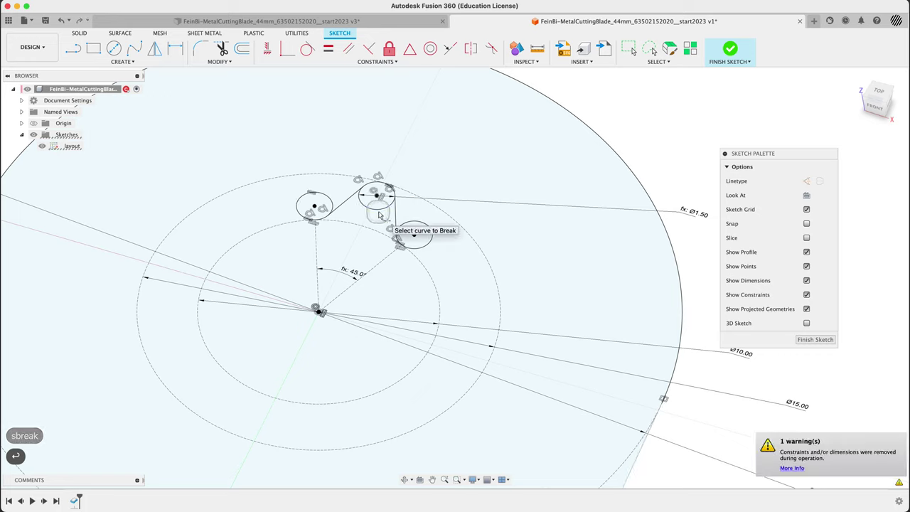
key("Escape")
left_click(376, 206)
key("x")
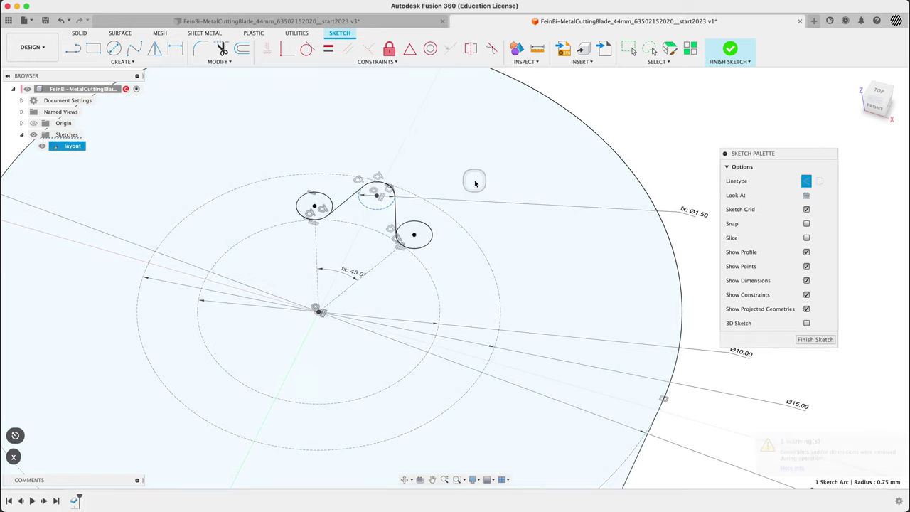
left_click(609, 135)
scroll(364, 211, "up", 3)
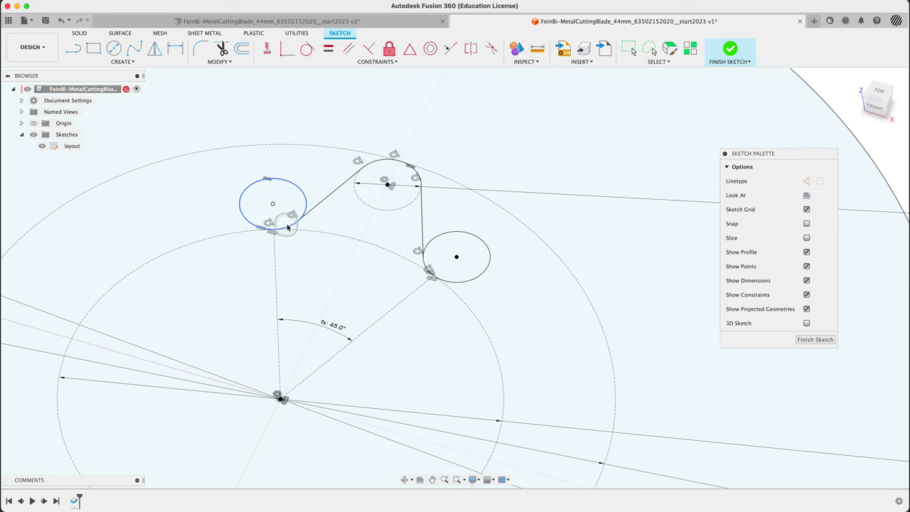
scroll(418, 222, "down", 4)
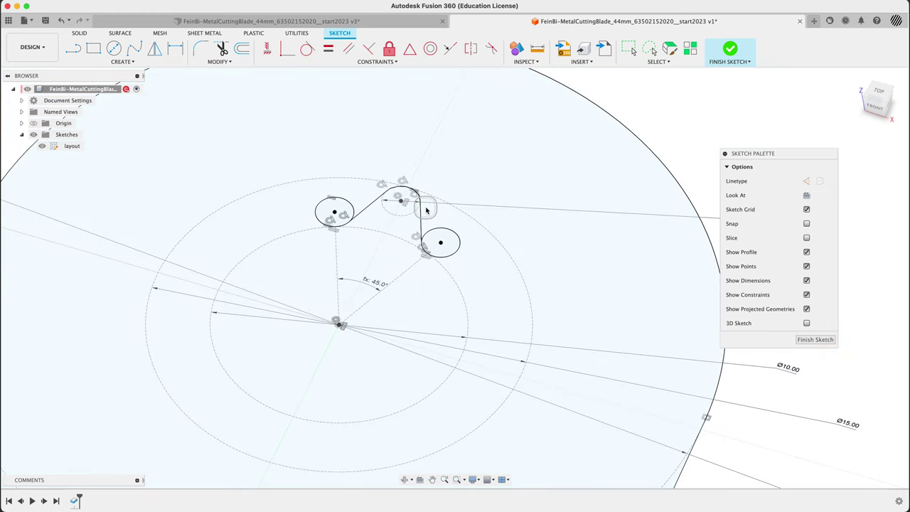
Start a Circular Pattern with the left circle, tangent line, top arc and vertical line.
type("spatter")
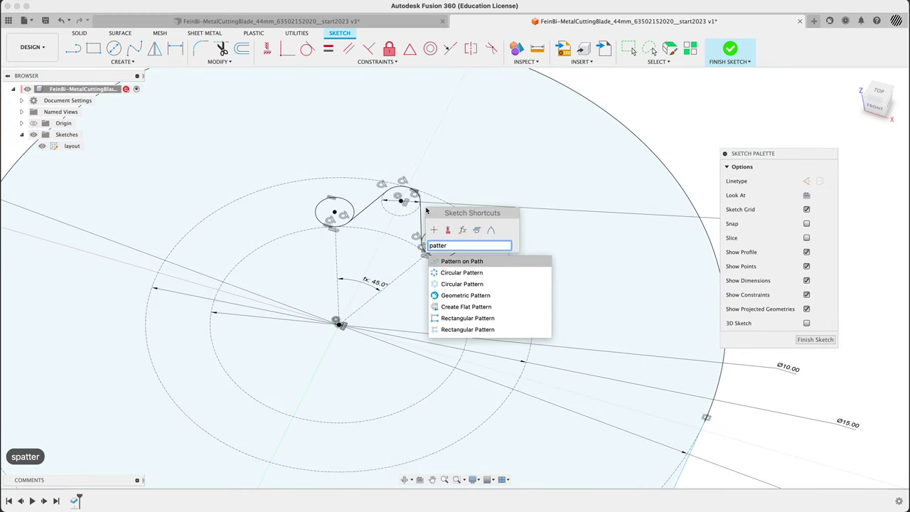
key("Down")
key("Down")
key("Return")
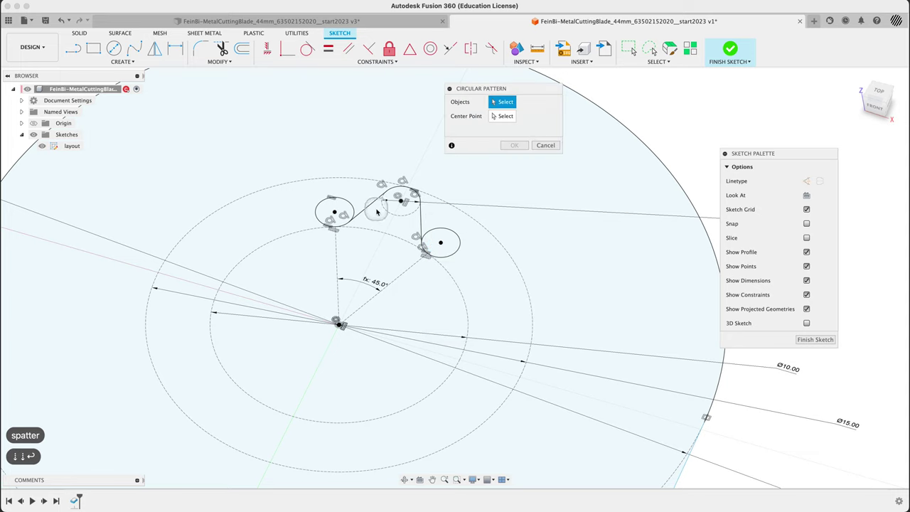
left_click(352, 212)
left_click(370, 206)
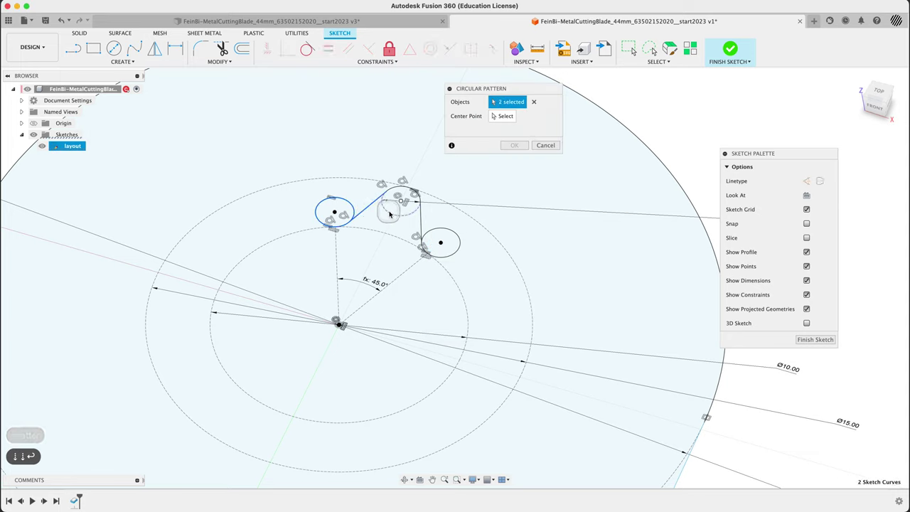
left_click(391, 213)
left_click(419, 223)
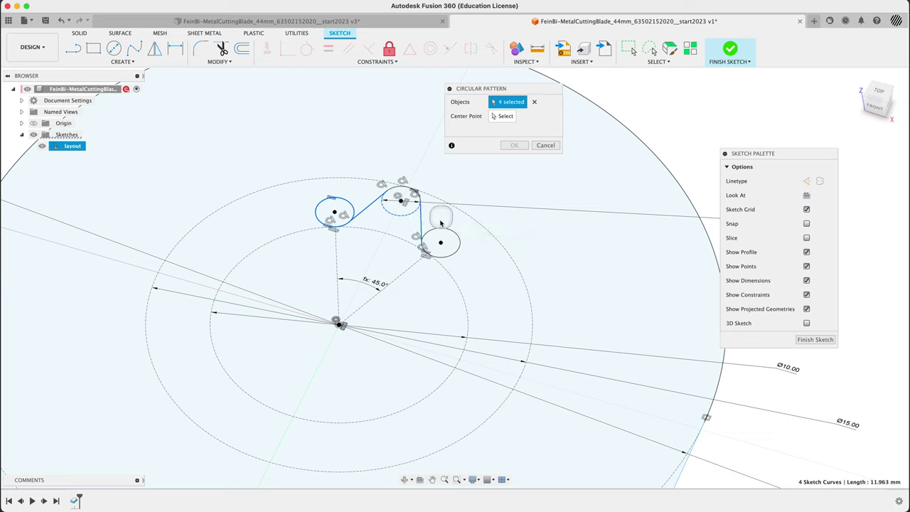
Center it on the origin with driveNo copies, add the dashed circle, and confirm the closed outline.
left_click(506, 116)
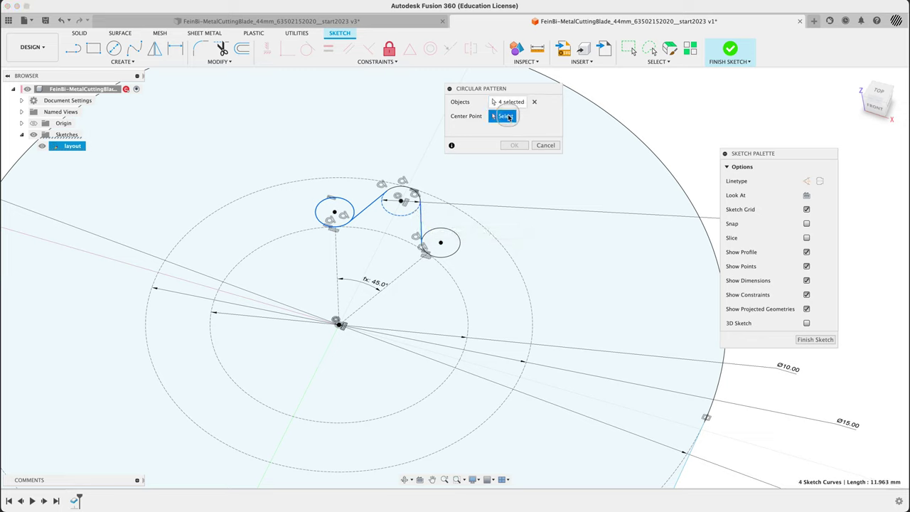
left_click(339, 324)
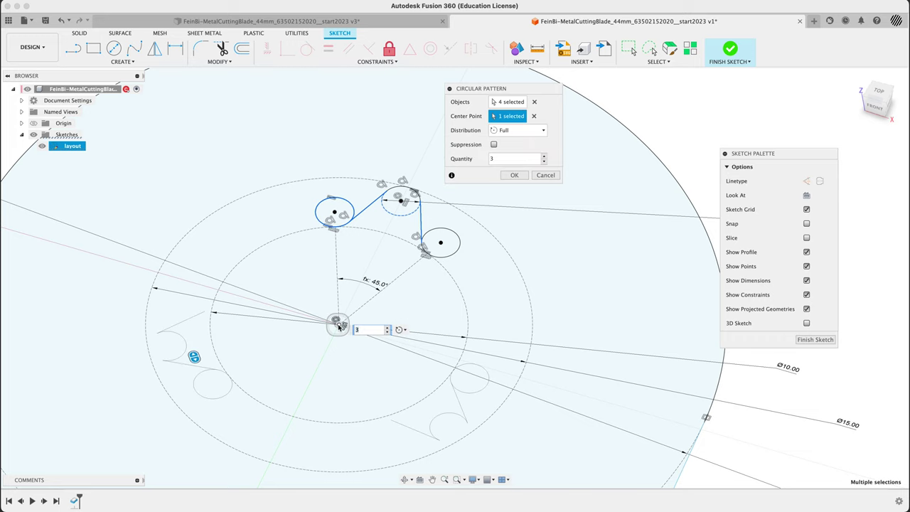
type("dr")
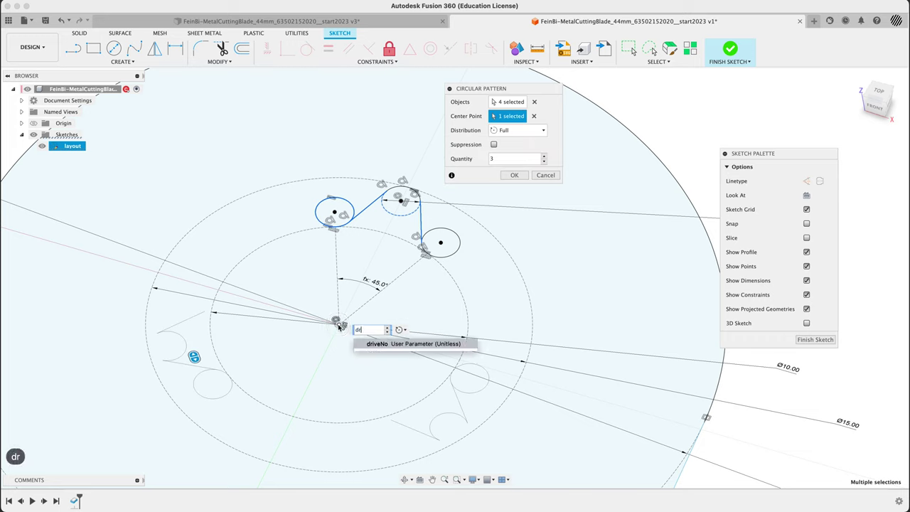
type("i")
key("Return")
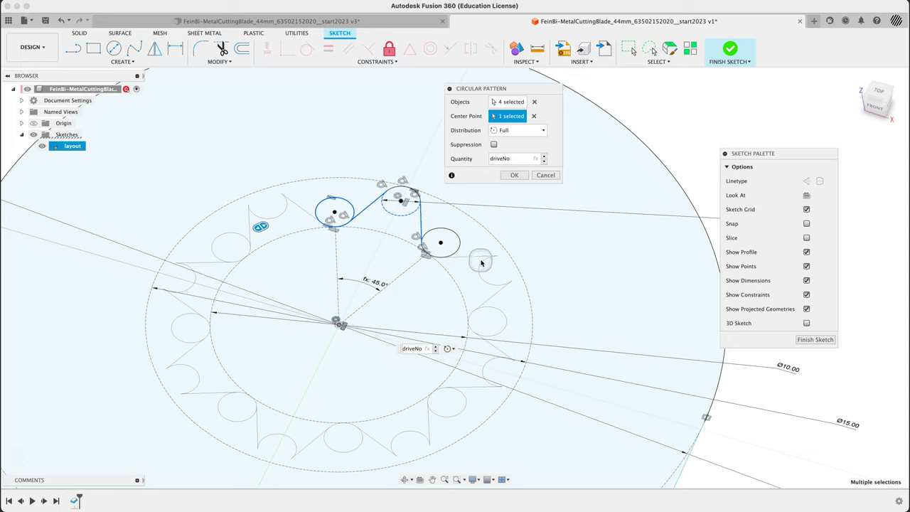
left_click(396, 191)
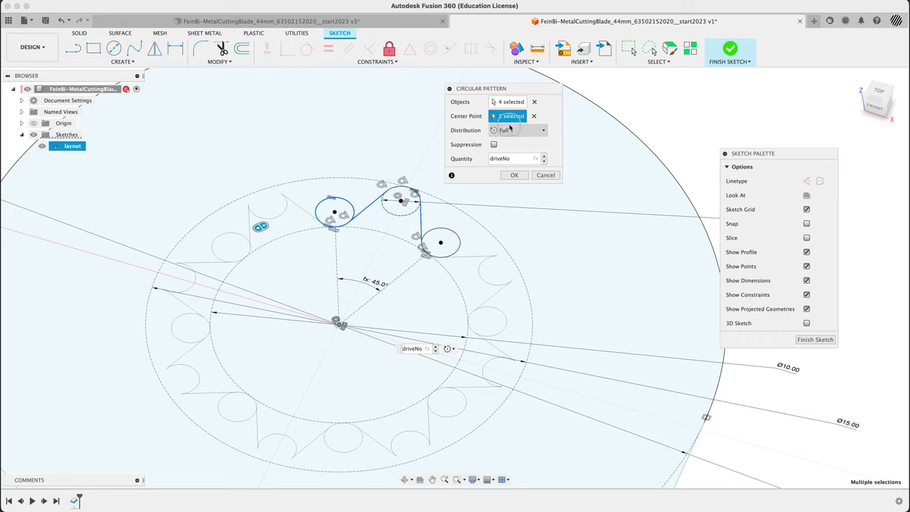
left_click(398, 192)
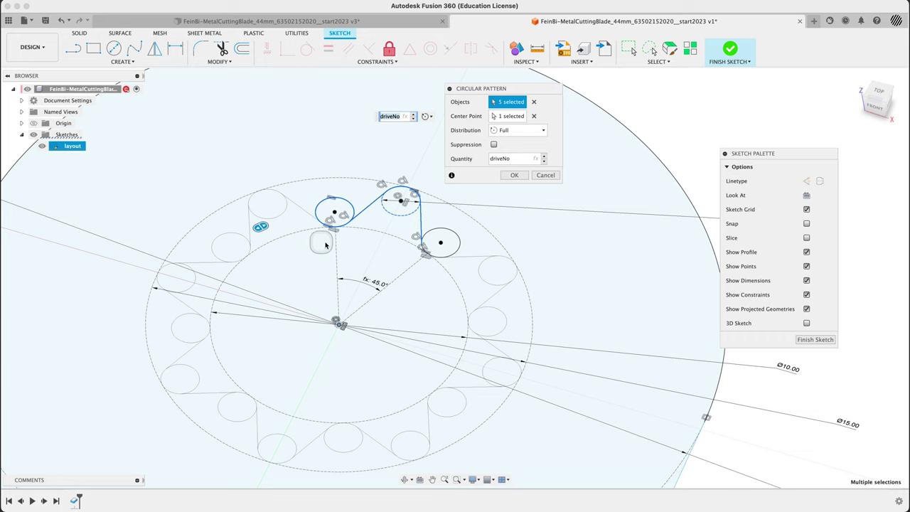
left_click(517, 176)
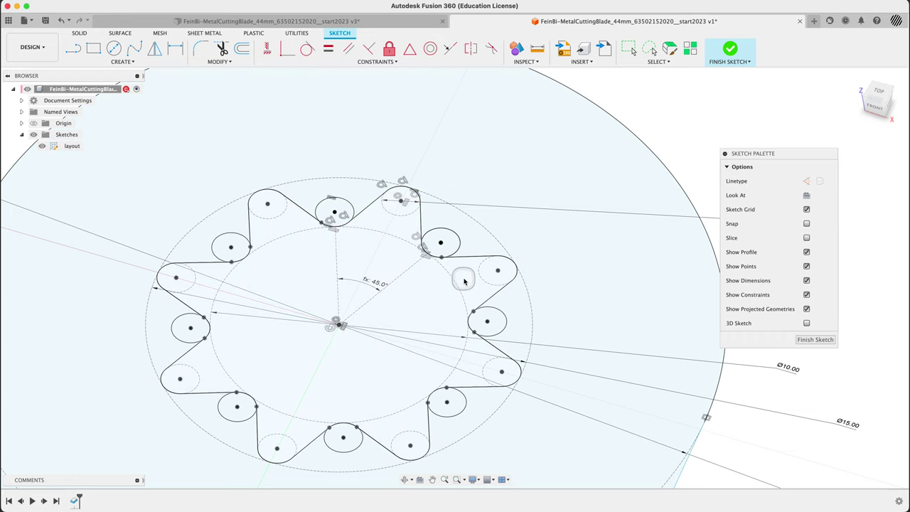
left_click(464, 274)
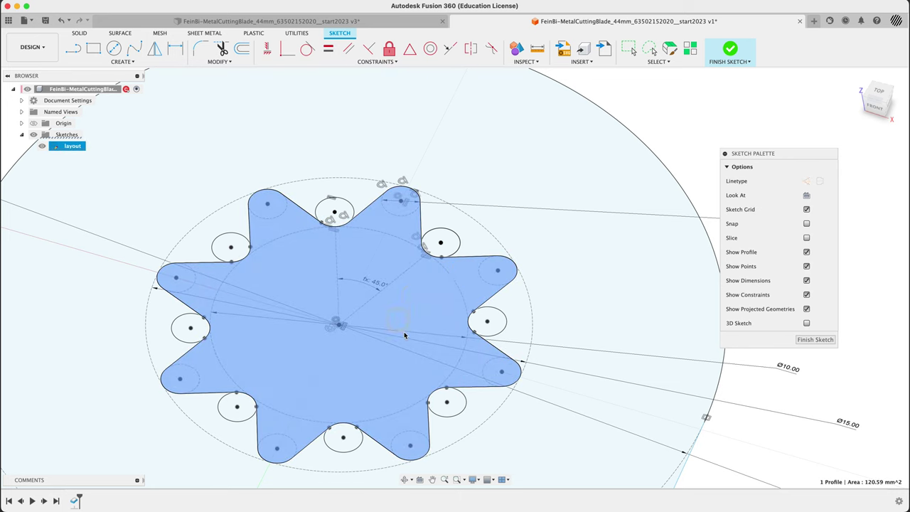
left_click(683, 101)
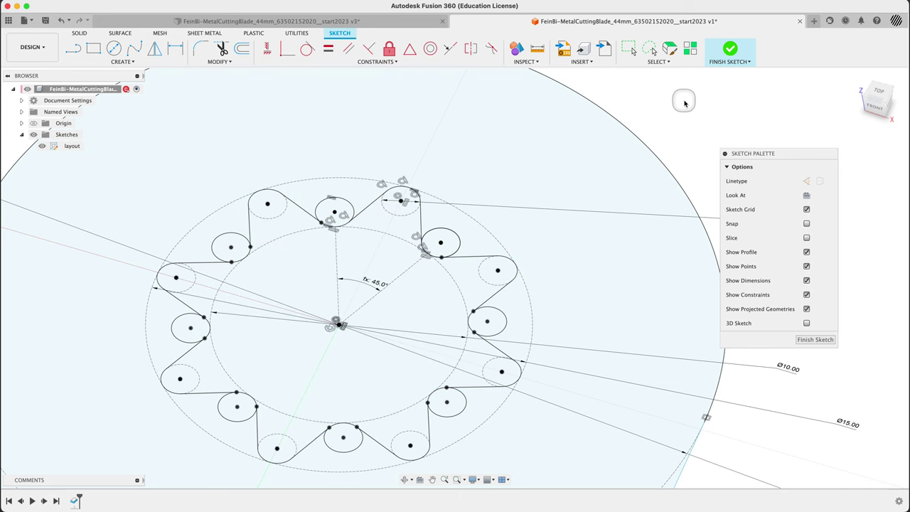
key("s")
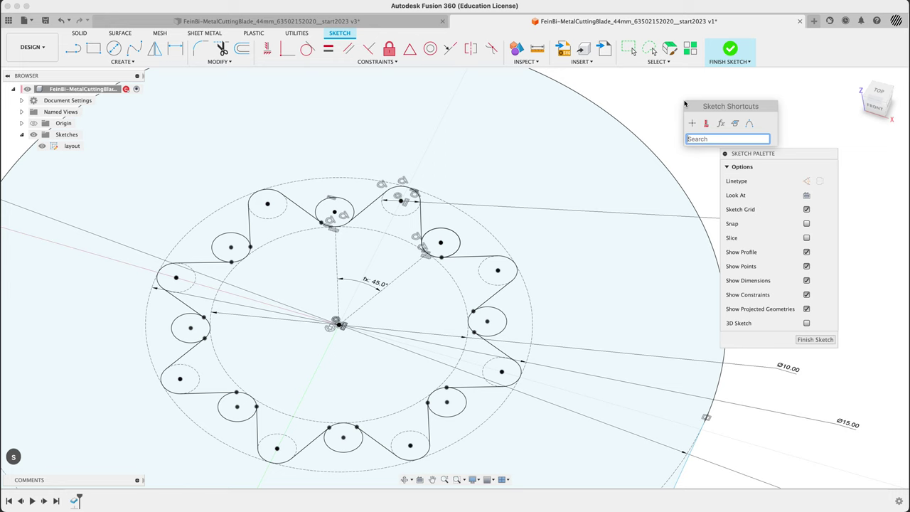
type("param")
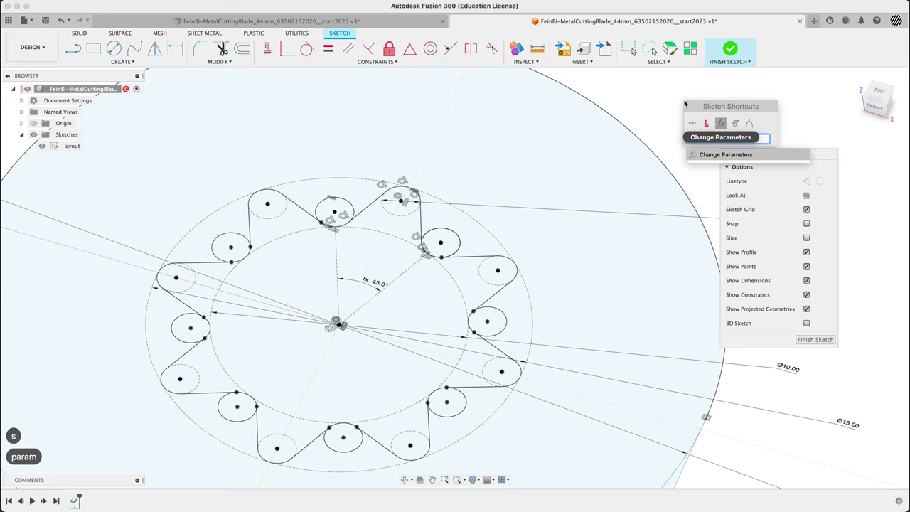
key("Return")
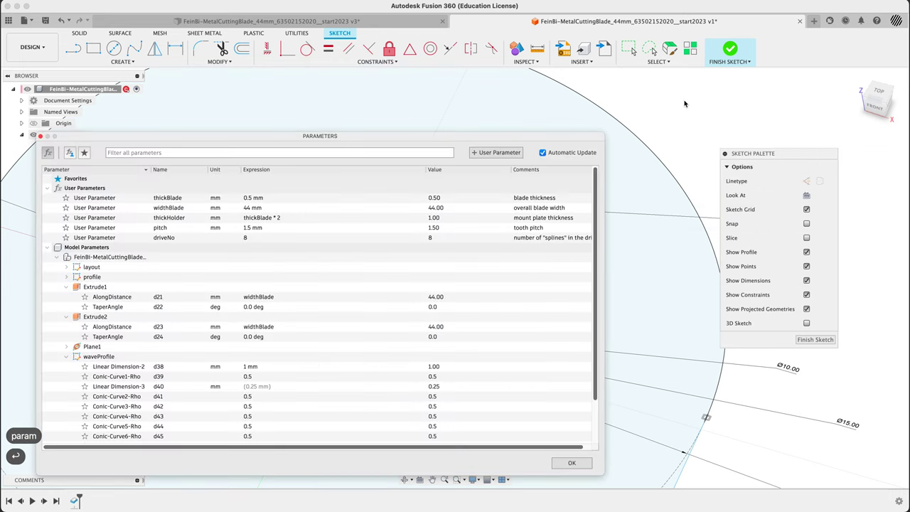
mouse_move(437, 141)
left_mouse_down()
mouse_move(745, 173)
mouse_move(745, 383)
mouse_move(746, 307)
mouse_move(750, 364)
mouse_move(806, 382)
left_mouse_up()
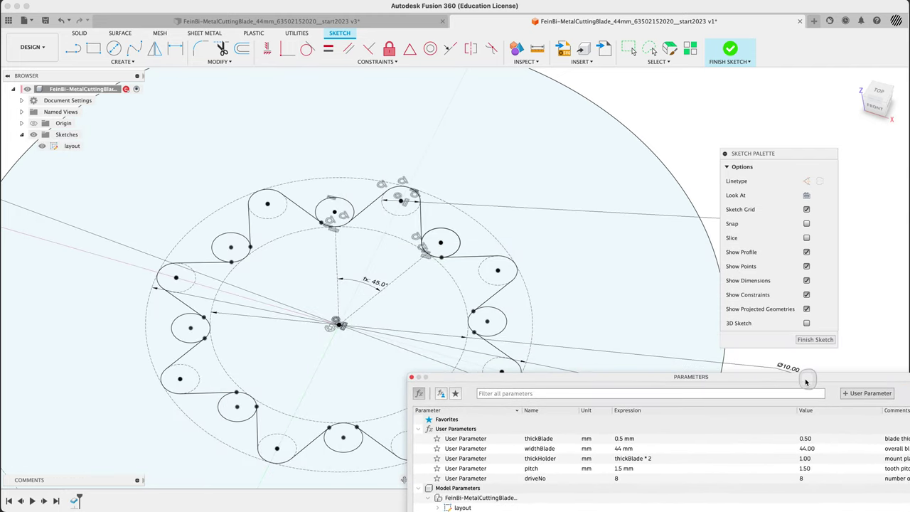
left_click(627, 482)
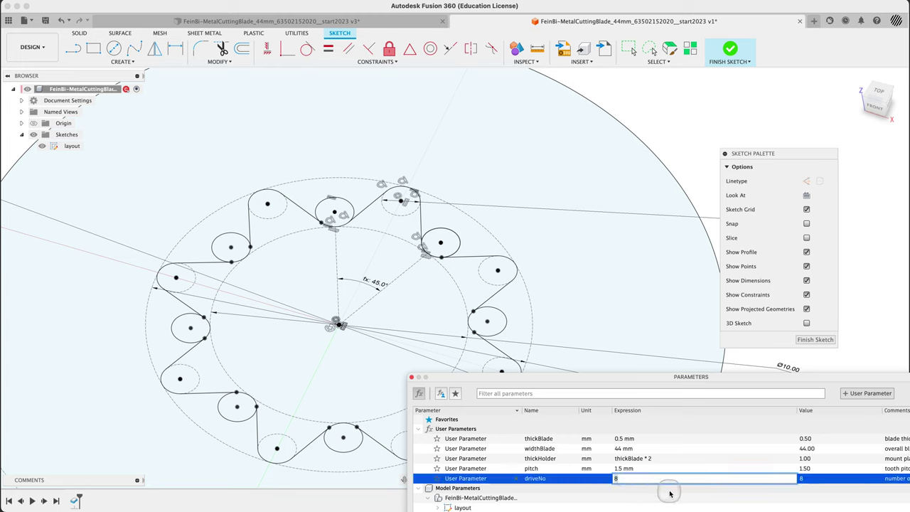
left_click(669, 490)
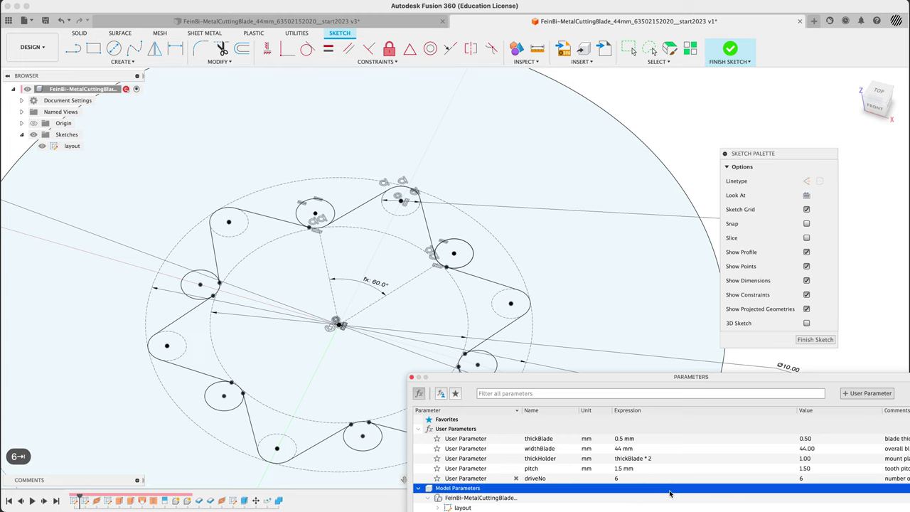
left_click(639, 479)
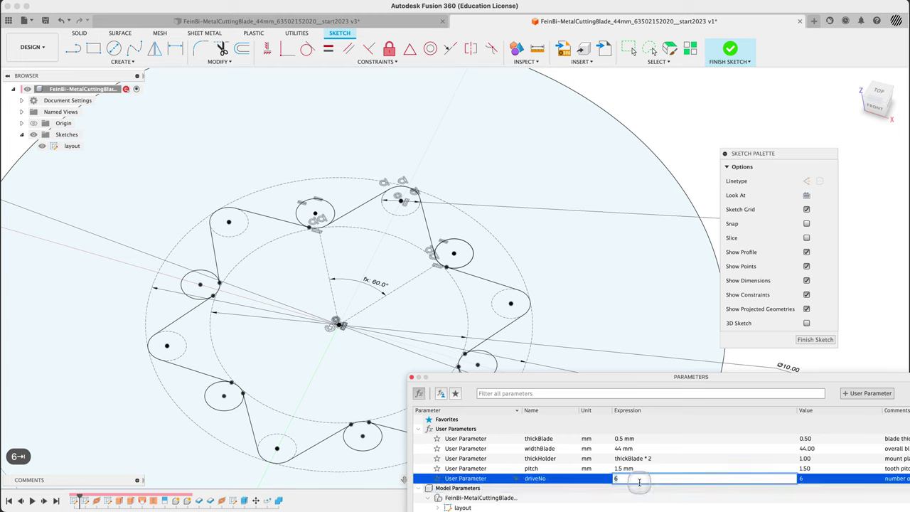
type("9")
left_click(640, 485)
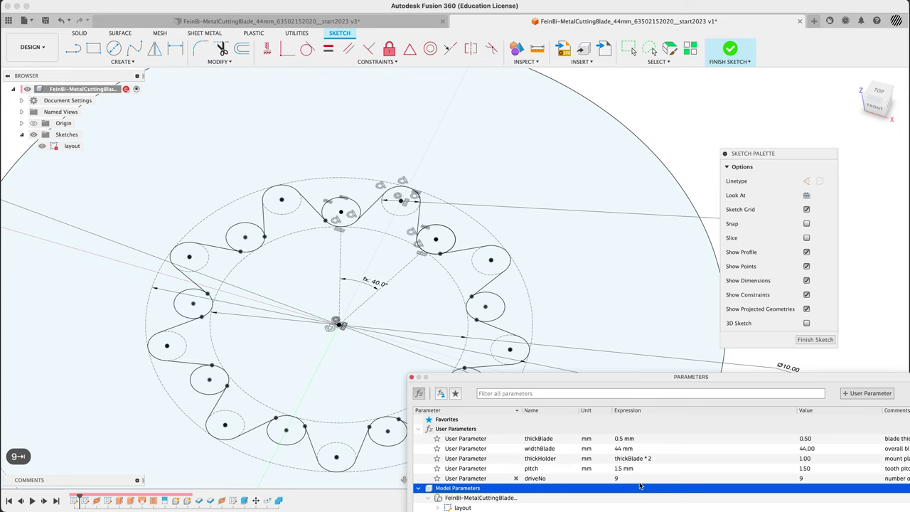
left_click(638, 478)
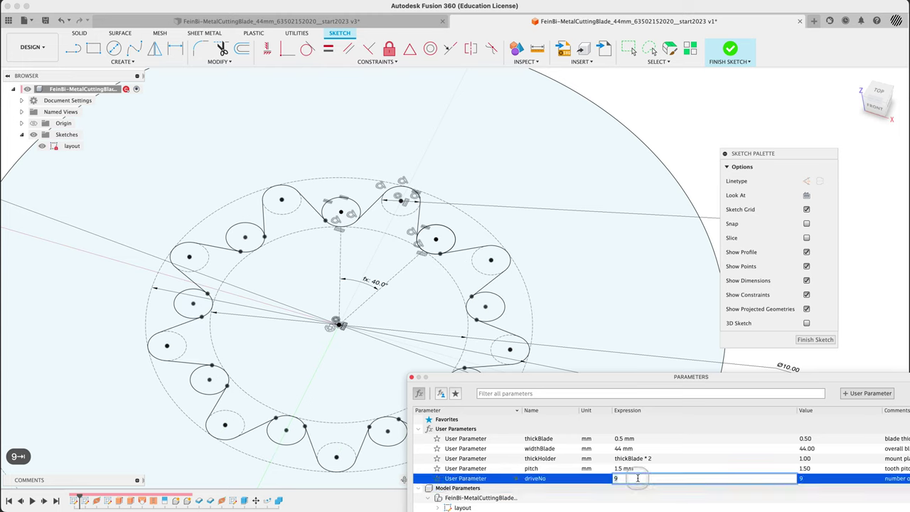
type("8")
key("Tab")
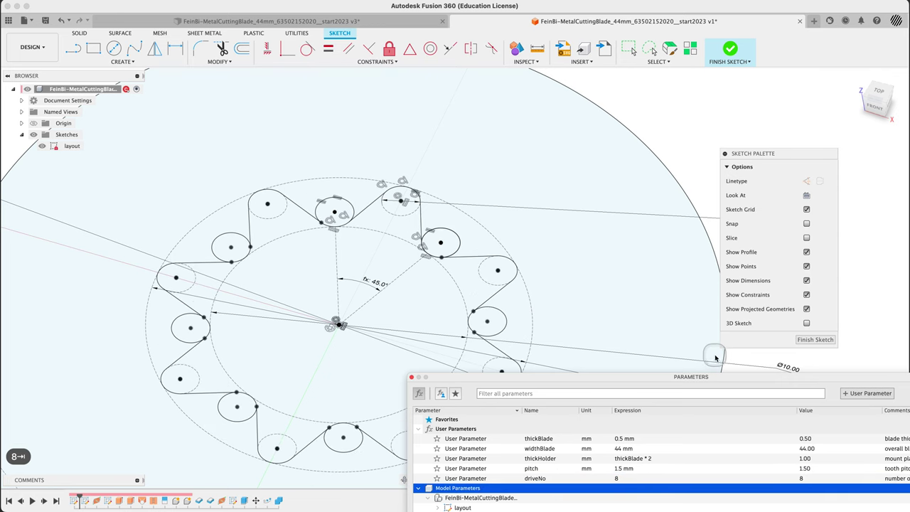
left_click_drag(723, 383, 584, 119)
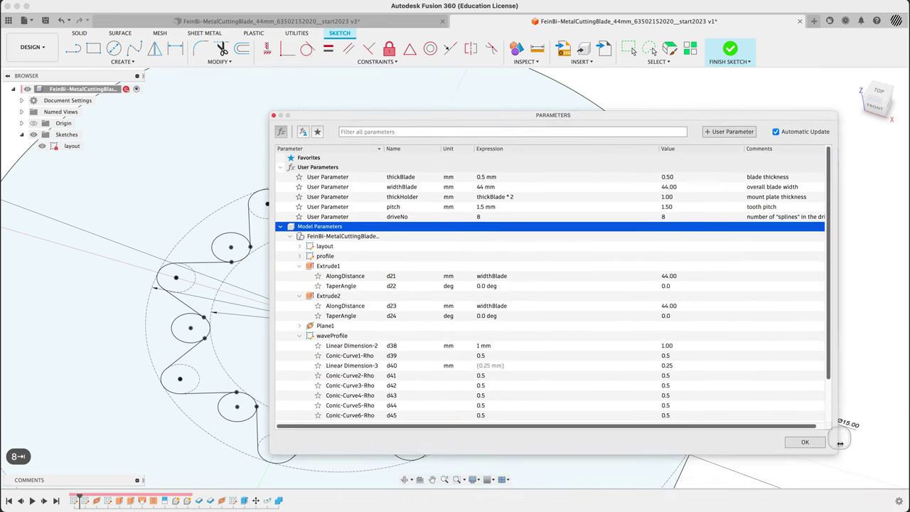
left_click(804, 441)
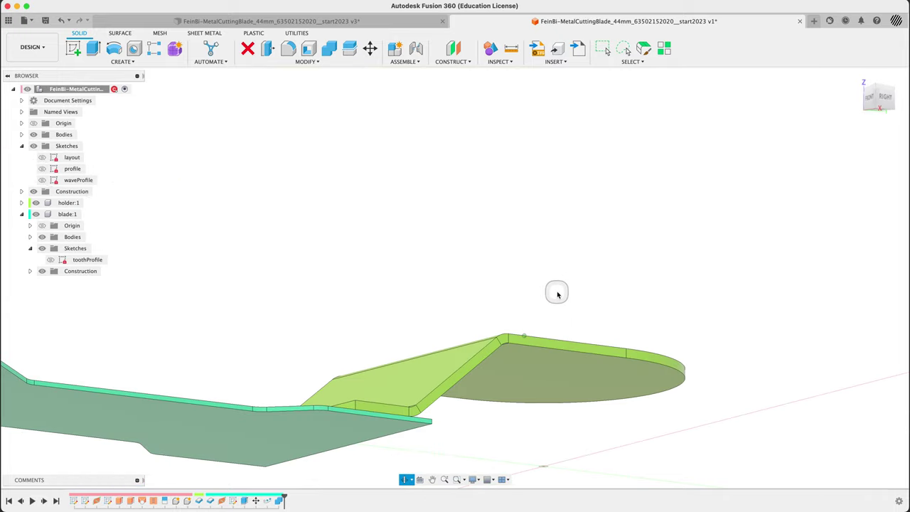
Activate the holder component and make the layout sketch visible.
left_click(121, 254)
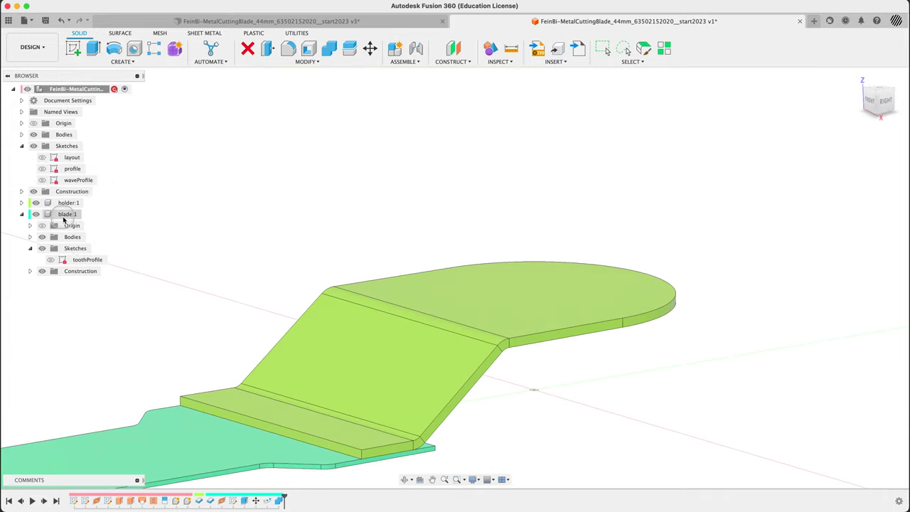
left_click(85, 202)
left_click(225, 211)
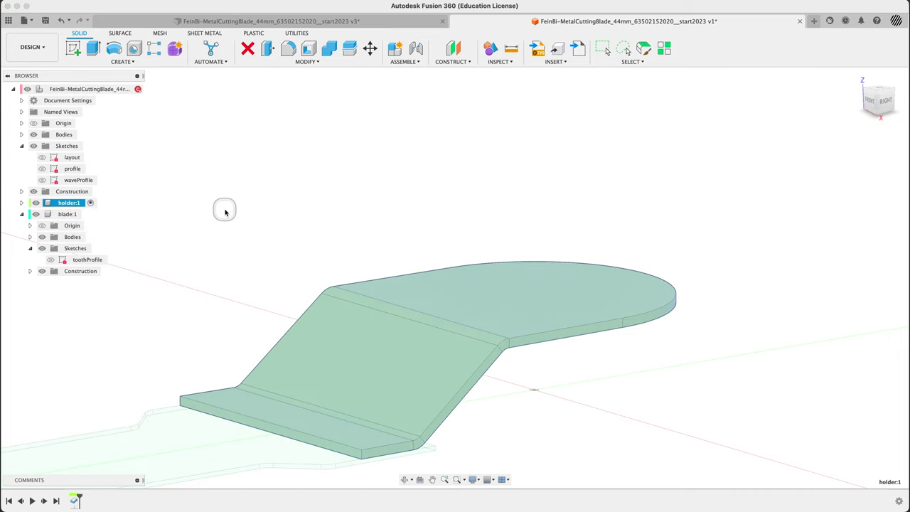
left_click(30, 163)
left_click(45, 158)
left_click(216, 165)
Extrude-cut the star-shaped profile through All of the holder plate.
key("e")
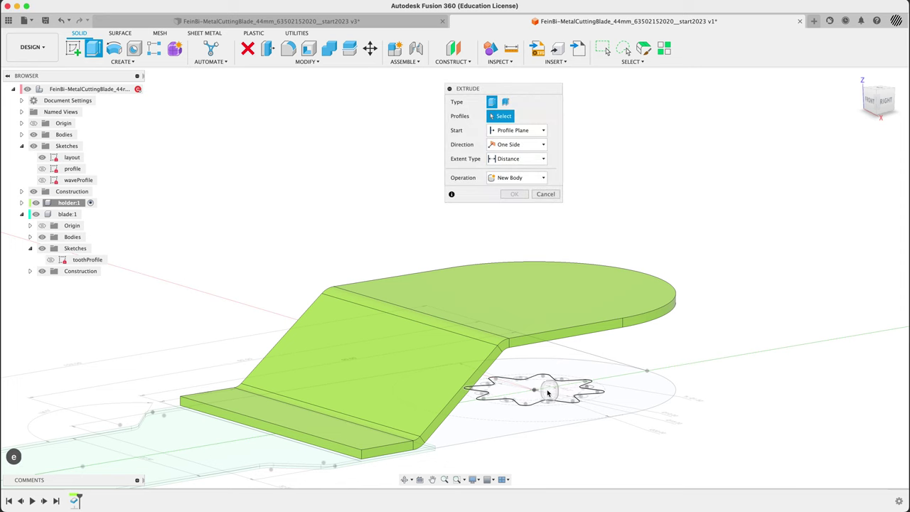
left_click(548, 392)
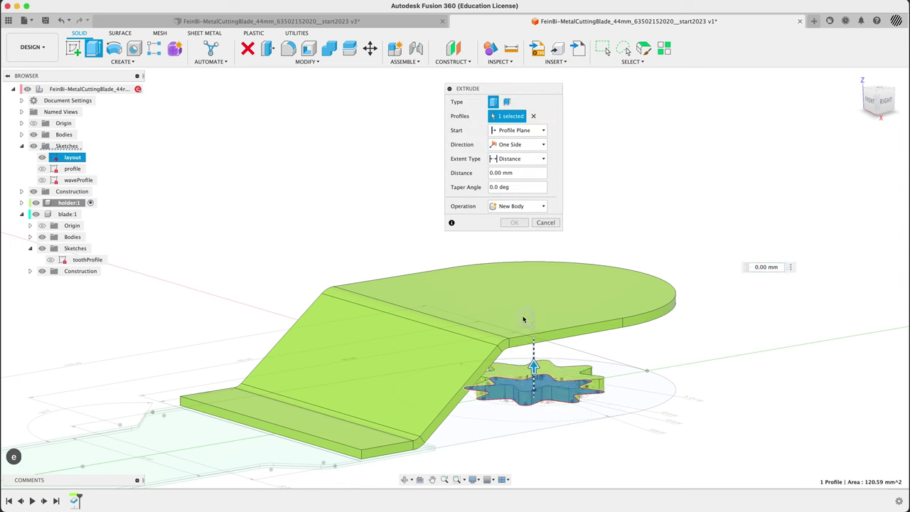
left_click_drag(533, 365, 559, 241)
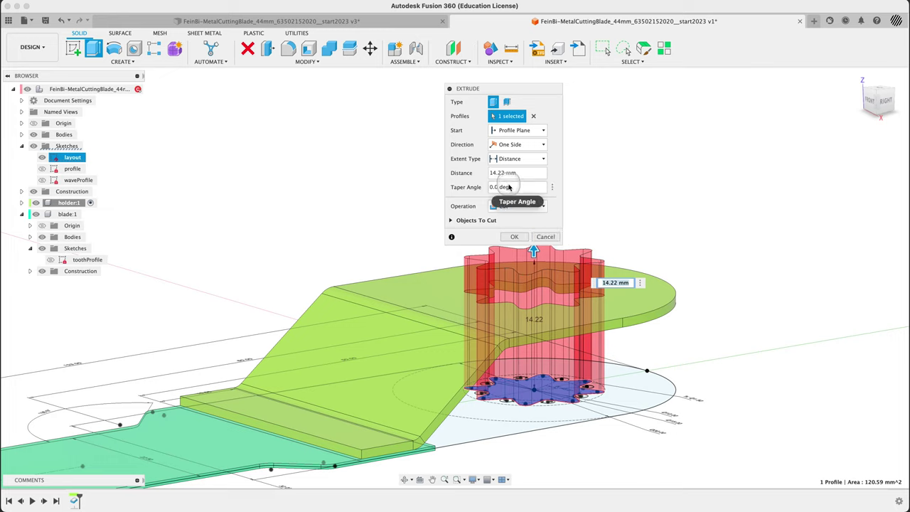
left_click(514, 160)
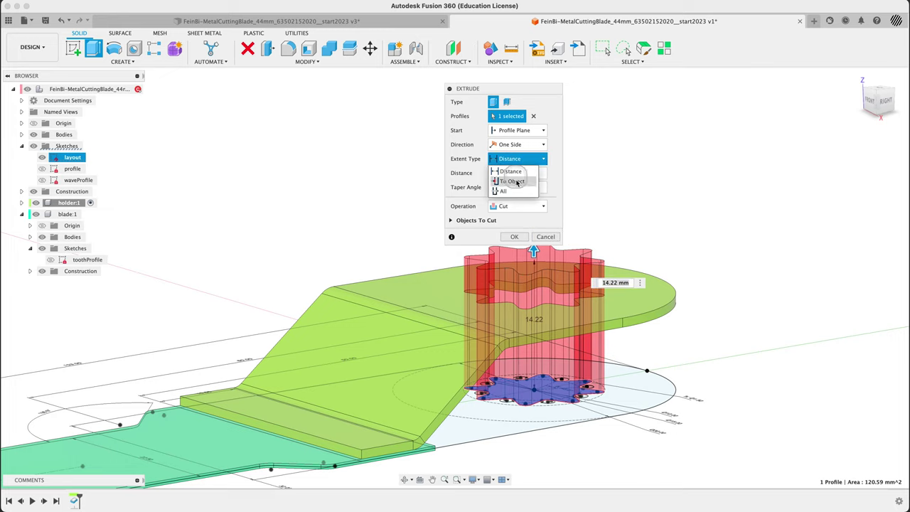
left_click(506, 189)
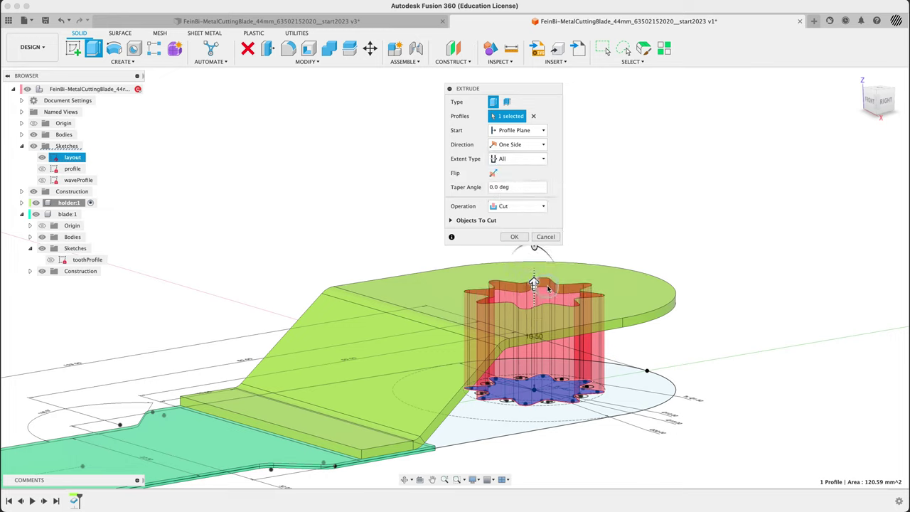
left_click(513, 237)
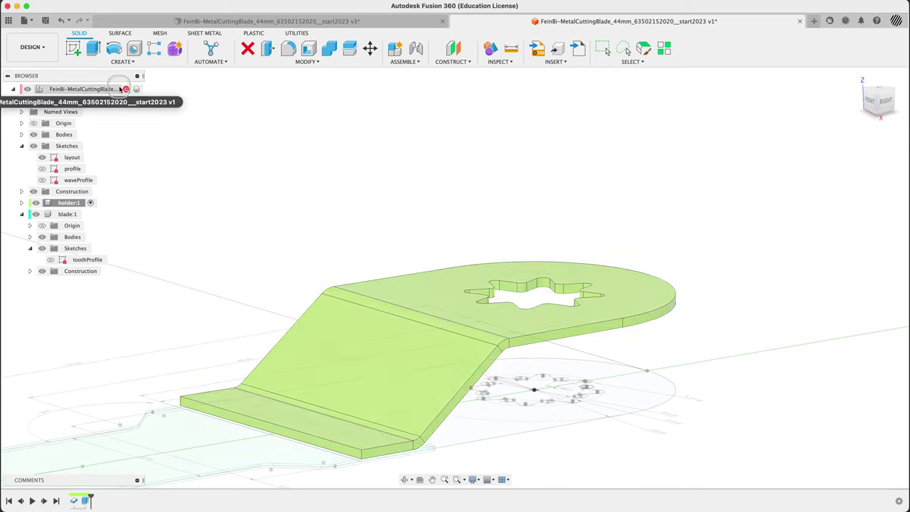
Activate the top-level design, hide all sketches, return Home, and expand blade:1's Bodies.
left_click(138, 90)
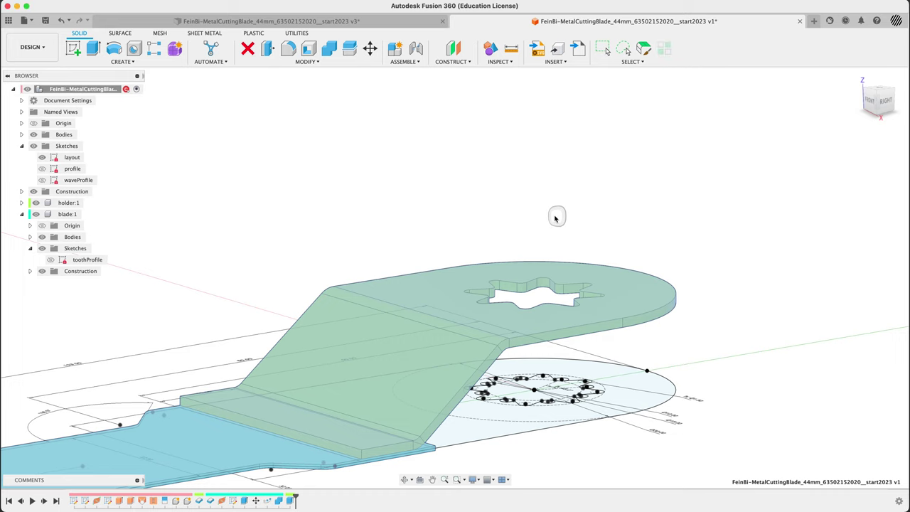
scroll(561, 213, "down", 2)
scroll(626, 179, "down", 3)
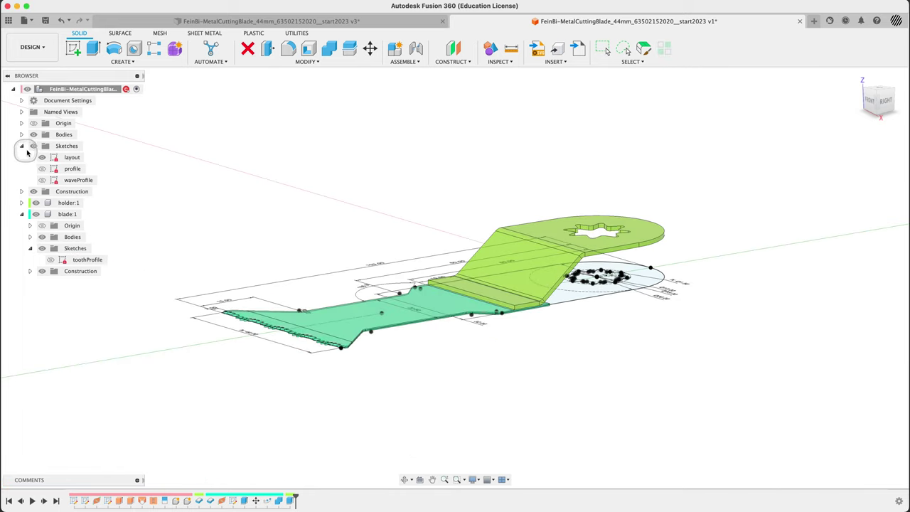
left_click(28, 149)
left_click(269, 222)
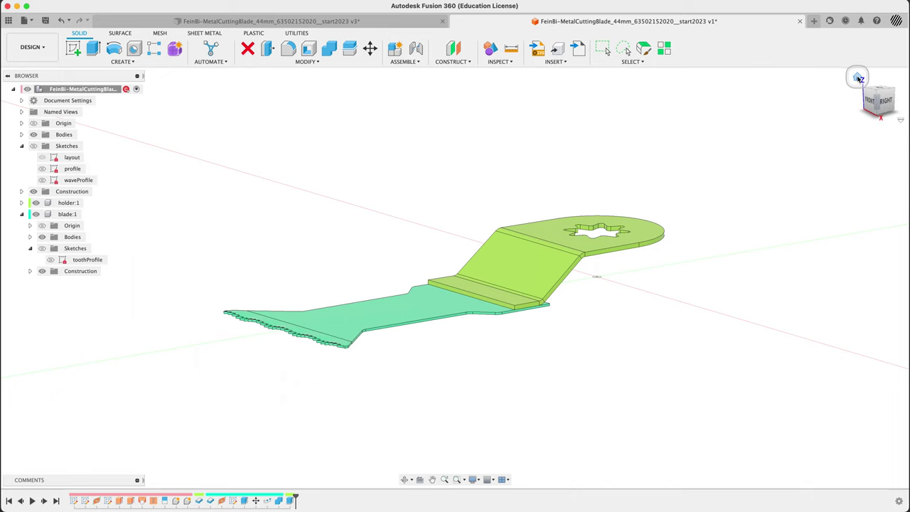
left_click(858, 78)
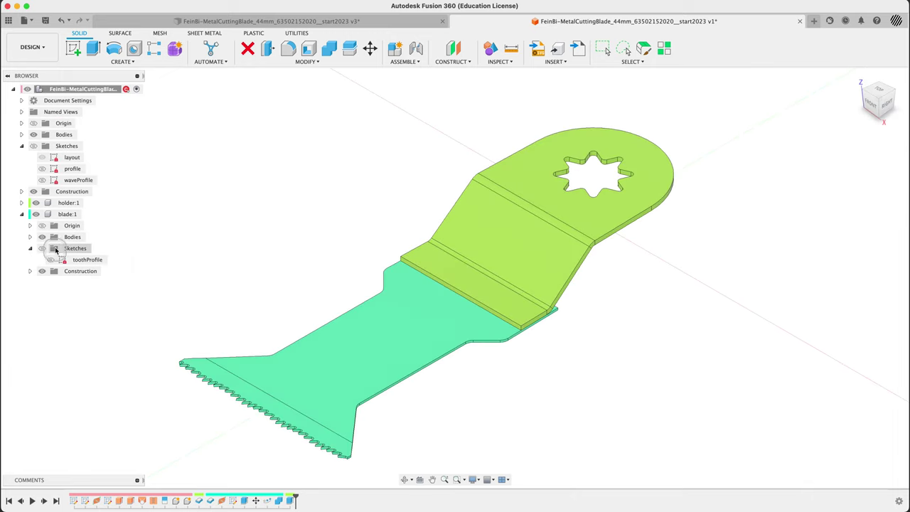
left_click(30, 238)
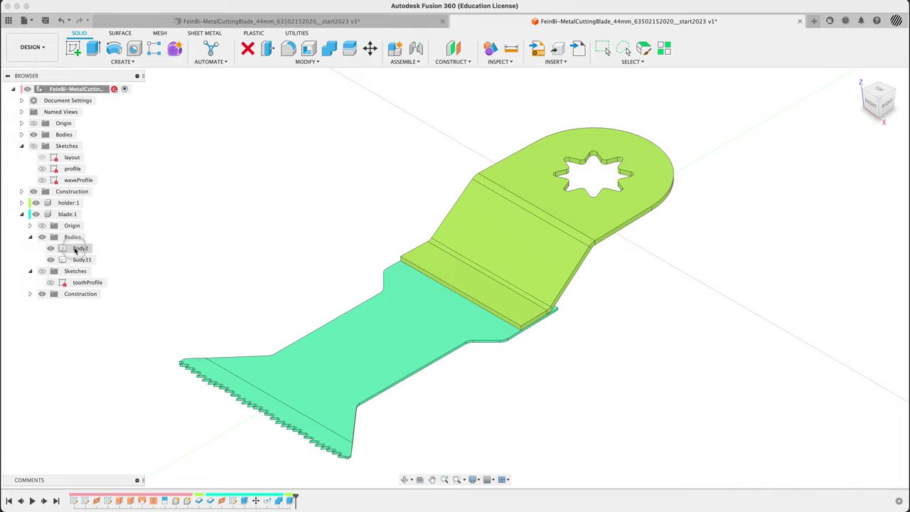
Toggle the toothed blade body's visibility and orbit to look down on the star hole.
left_click(51, 248)
left_click(50, 248)
left_click(202, 296)
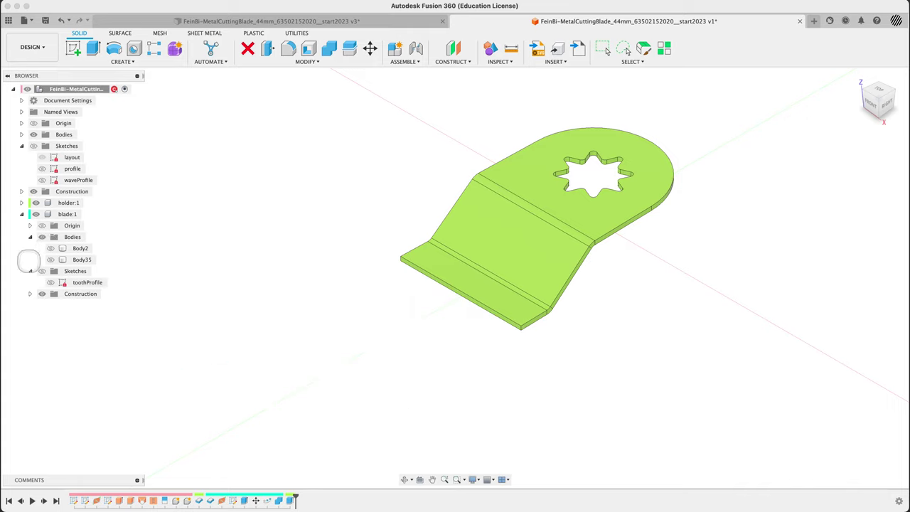
middle_click_drag(284, 337, 110, 263, "shift")
middle_click_drag(317, 314, 326, 277, "shift")
scroll(380, 258, "down", 3)
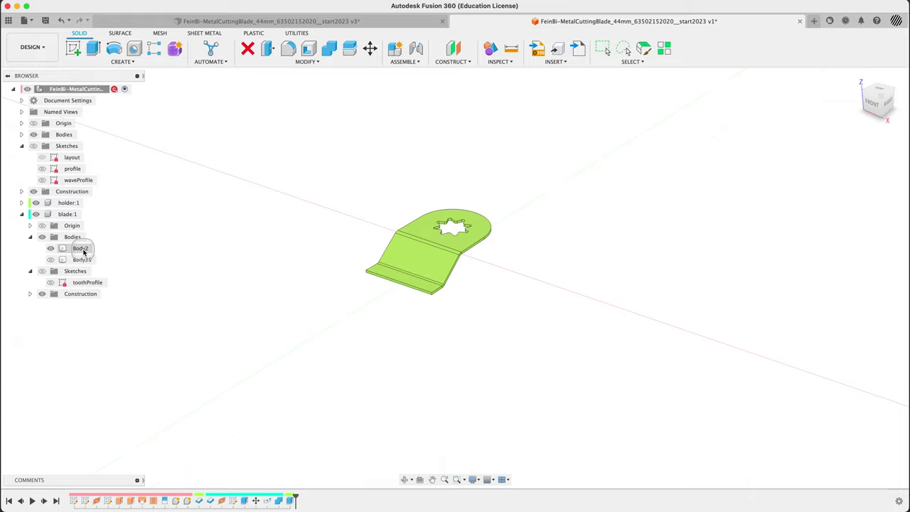
left_click(80, 248)
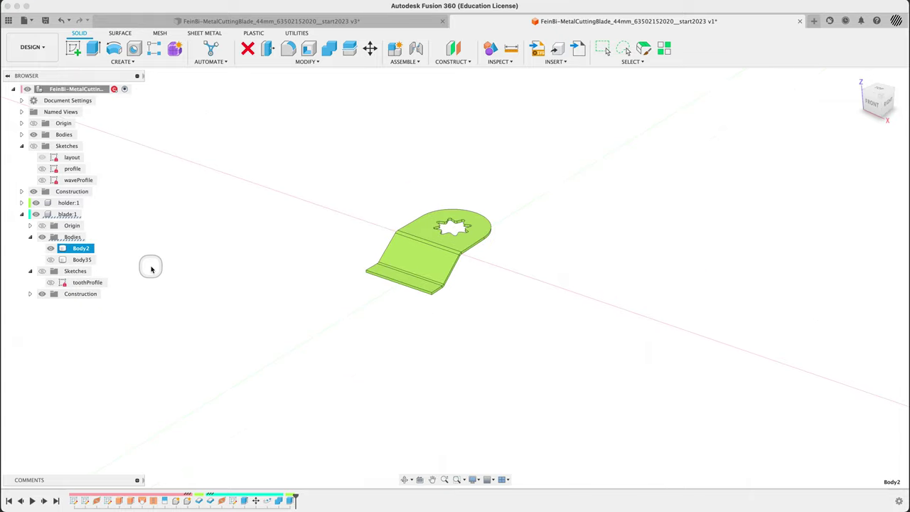
left_click(288, 293)
Hide the holder component and window-select the remaining geometry on the canvas.
left_click_drag(283, 284, 486, 415)
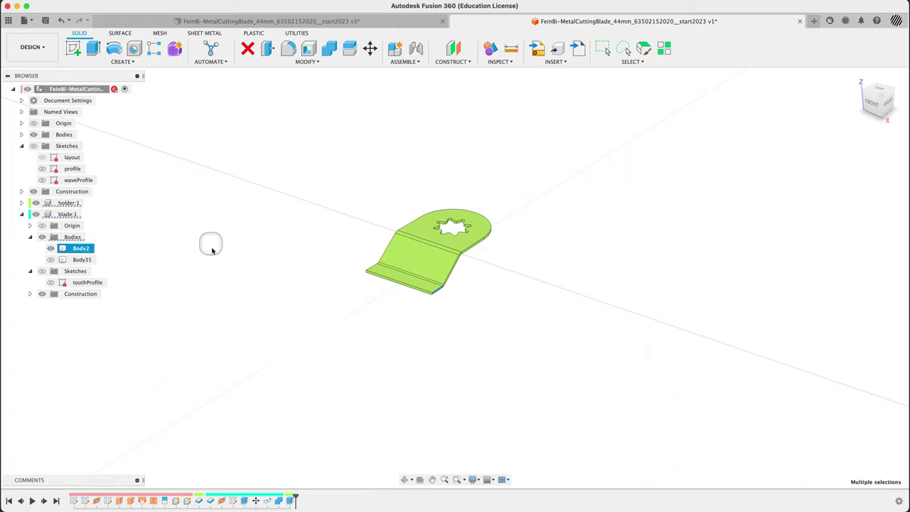
left_click_drag(214, 254, 526, 416)
left_click_drag(239, 313, 606, 433)
left_click(35, 202)
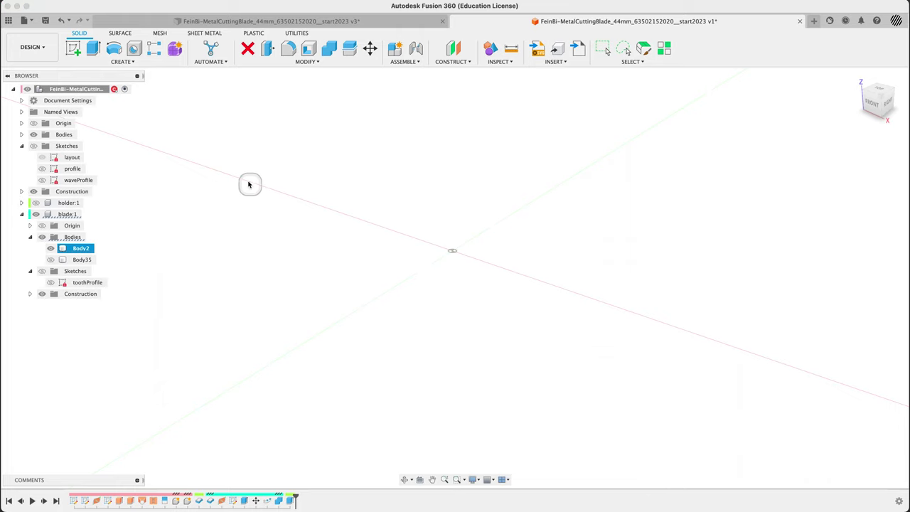
left_click_drag(242, 178, 598, 442)
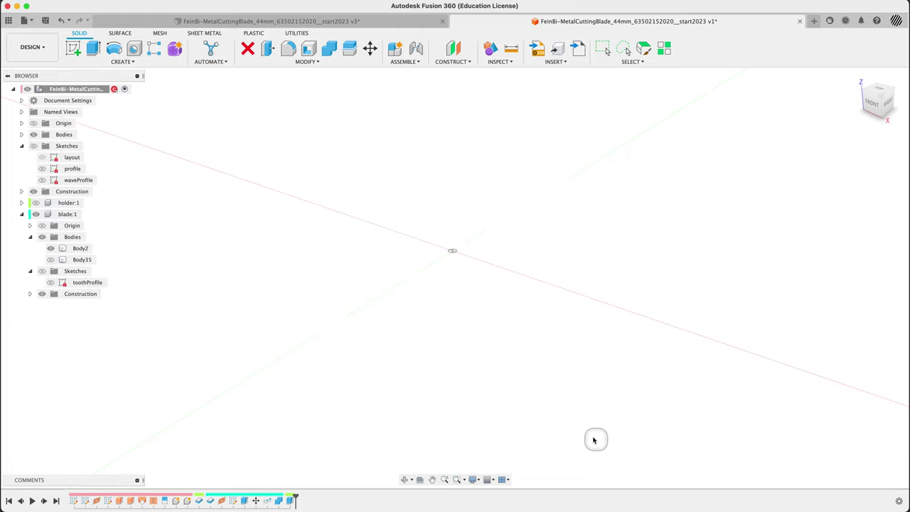
left_click_drag(141, 136, 602, 452)
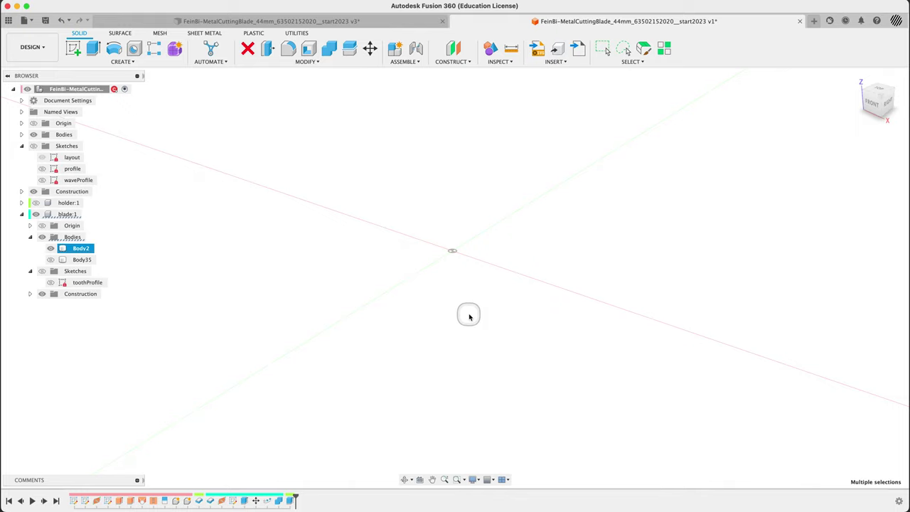
scroll(469, 313, "down", 1)
left_click(129, 246)
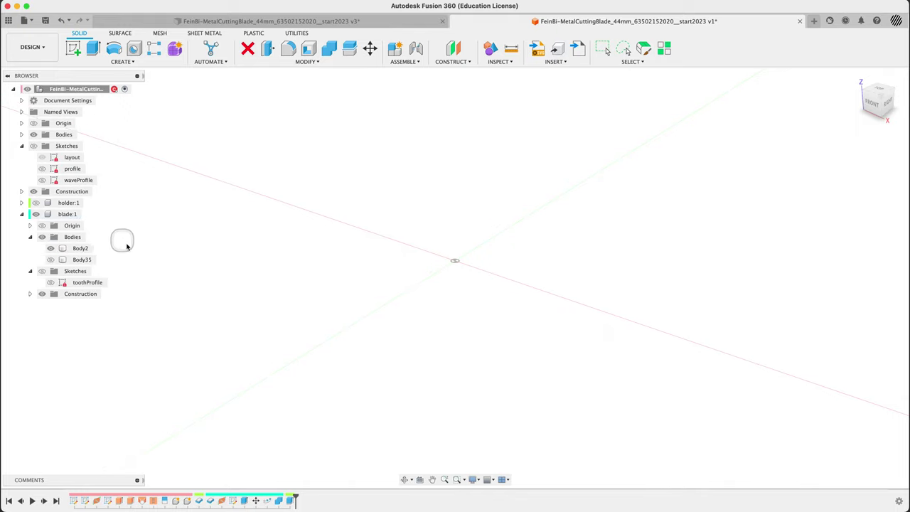
Activate blade:1 and remove Body2 from the component.
left_click(68, 214)
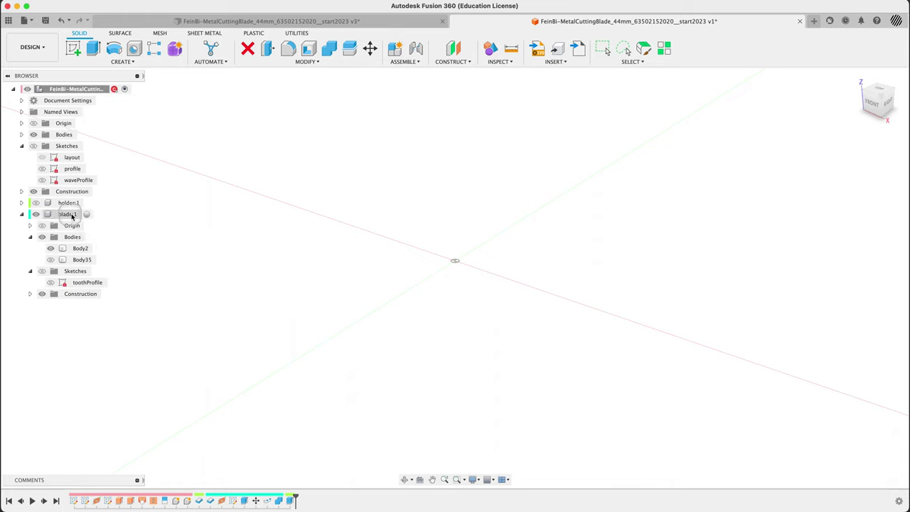
double_click(72, 215)
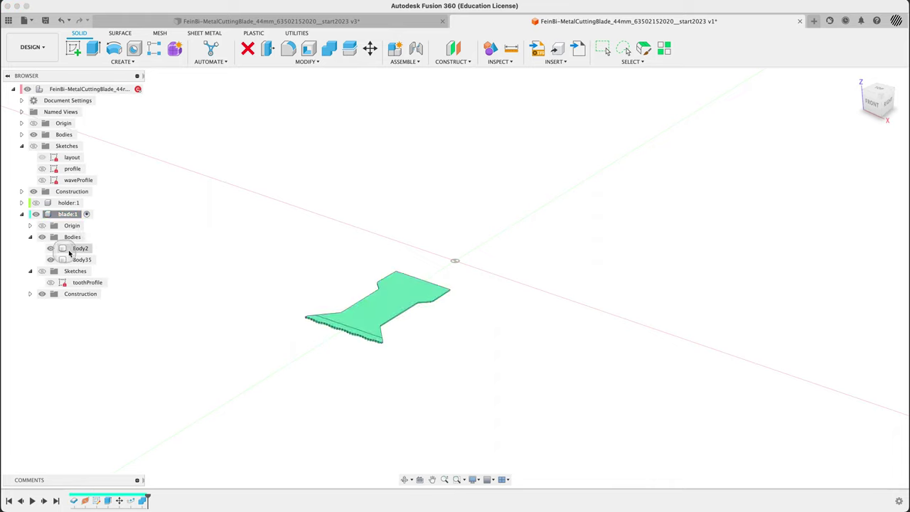
right_click(71, 250)
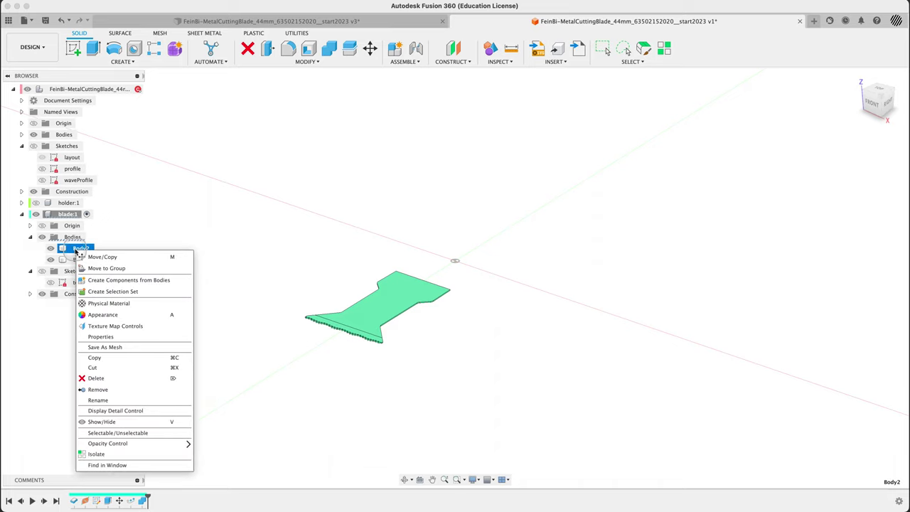
left_click(98, 389)
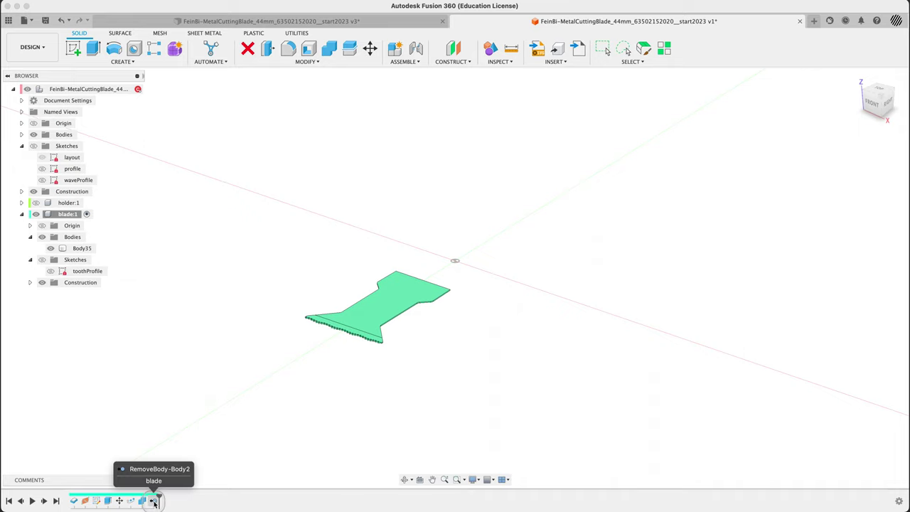
middle_click_drag(290, 362, 300, 282, "shift")
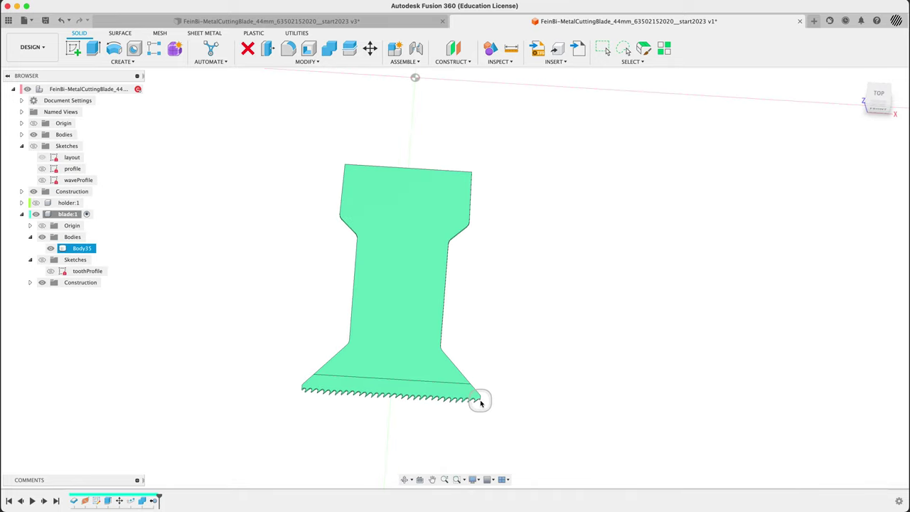
Orbit to inspect the teeth, then reactivate the top-level design and make holder:1 visible.
scroll(479, 403, "up", 5)
scroll(479, 404, "up", 3)
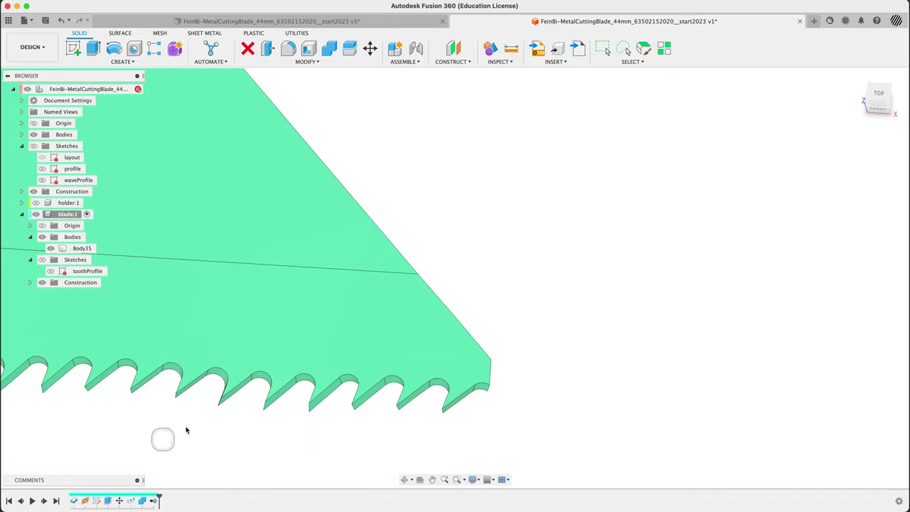
scroll(739, 255, "down", 3)
middle_click_drag(457, 301, 206, 310, "shift")
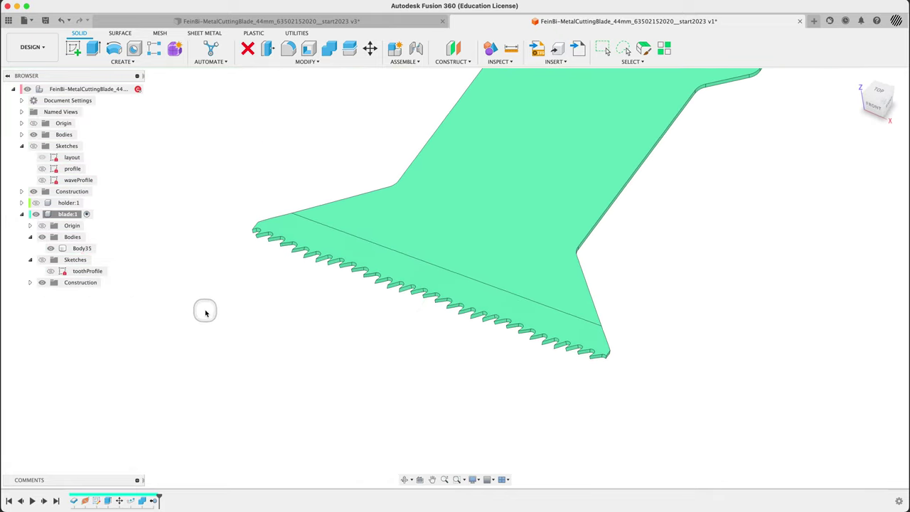
left_click(137, 90)
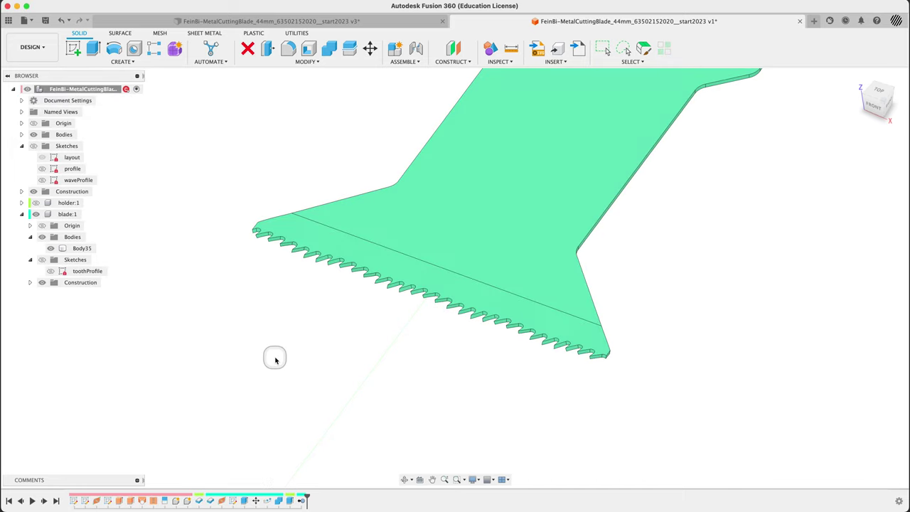
scroll(286, 364, "down", 5)
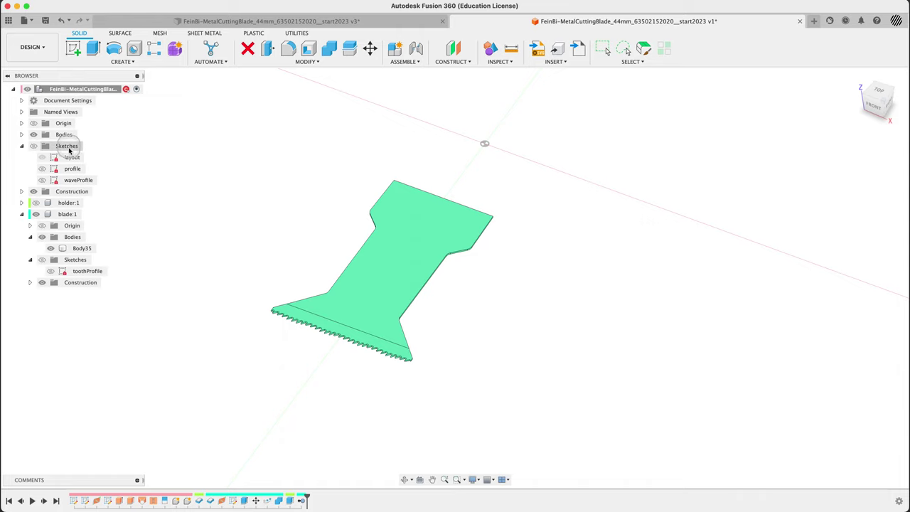
left_click(37, 204)
left_click(37, 203)
View the model from the right side, then orbit to a 3-D perspective of the blade.
middle_click_drag(239, 373, 211, 349, "shift")
left_click(875, 103)
left_click(450, 227)
scroll(445, 231, "up", 5)
scroll(445, 231, "down", 5)
left_click(545, 224)
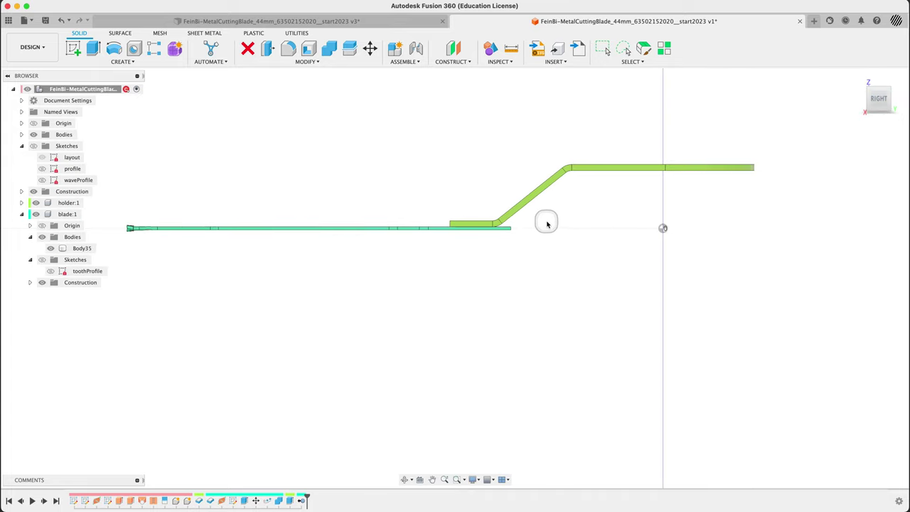
middle_click_drag(447, 181, 195, 414, "shift")
Inspect the teeth from oblique and top-down angles, then return to the Home view.
scroll(163, 373, "up", 10)
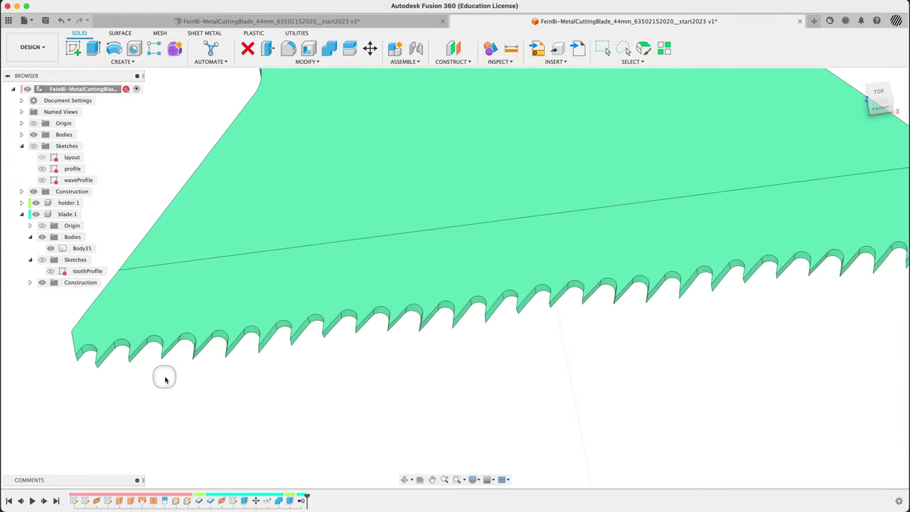
middle_click_drag(169, 373, 251, 408, "shift")
middle_click_drag(674, 374, 262, 415)
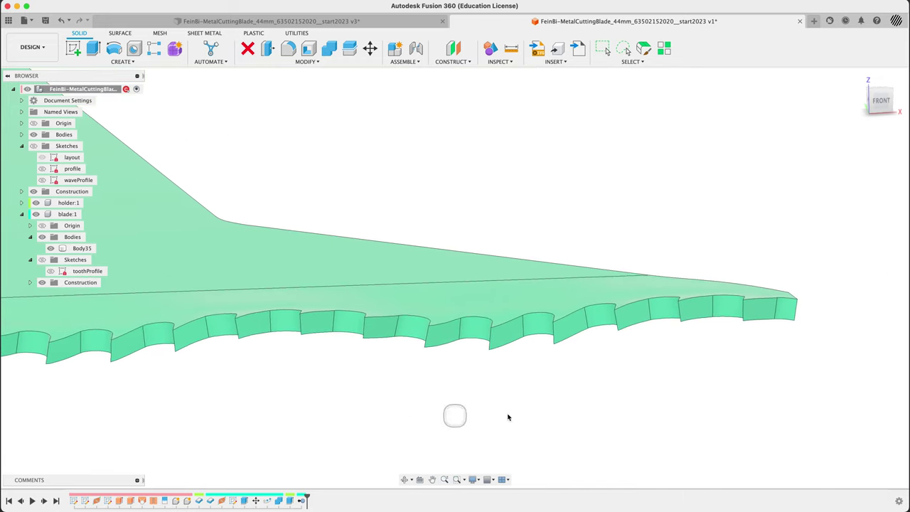
middle_click_drag(601, 414, 704, 450, "shift")
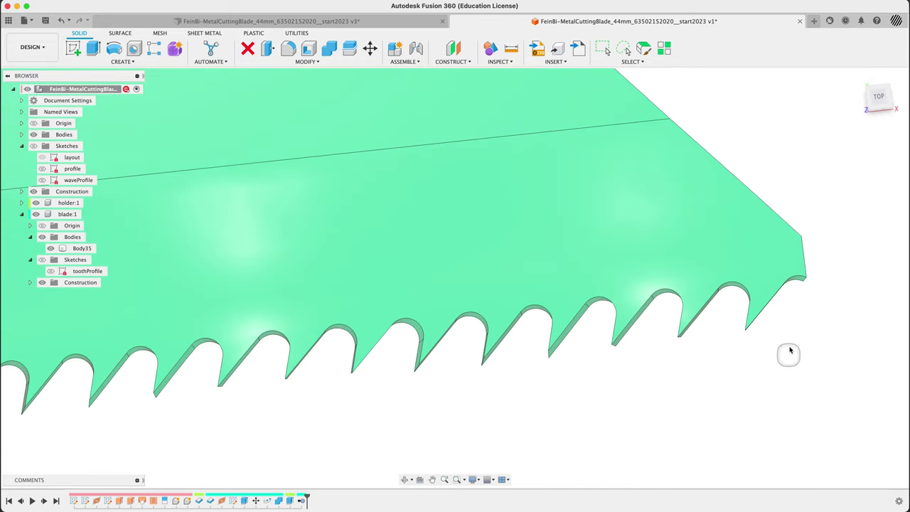
middle_click_drag(845, 266, 878, 257, "shift")
scroll(878, 257, "down", 5)
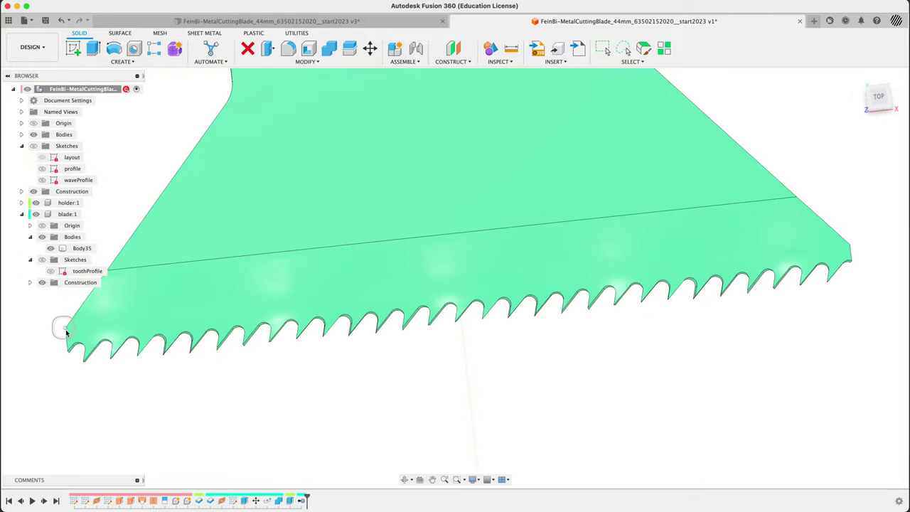
left_click(501, 348)
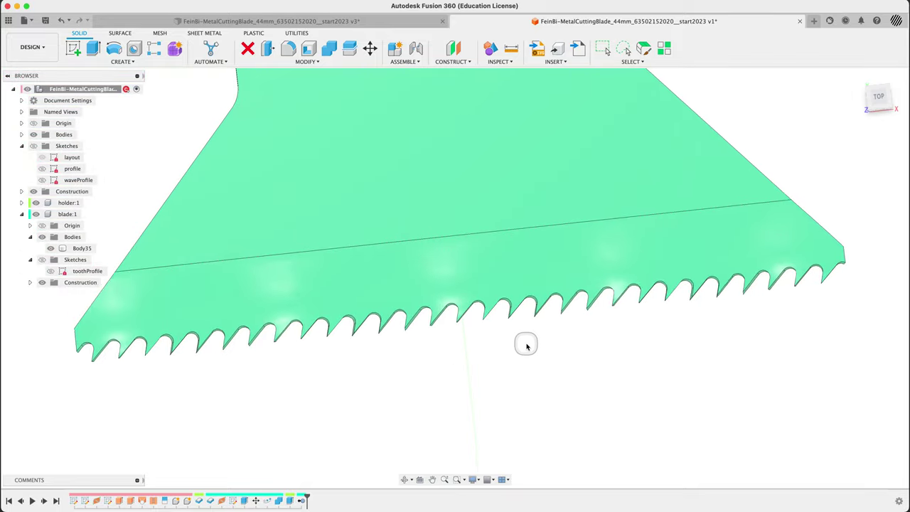
scroll(524, 346, "down", 3)
left_click(857, 78)
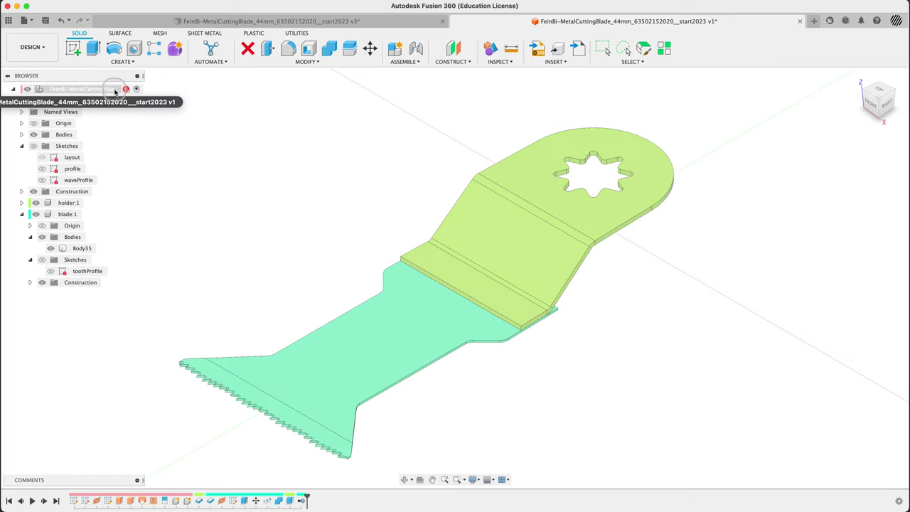
right_click(115, 91)
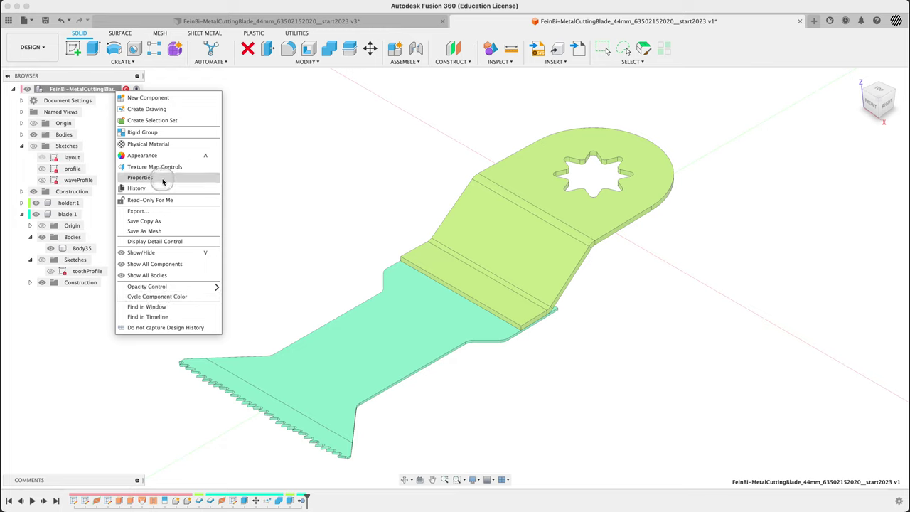
left_click(171, 210)
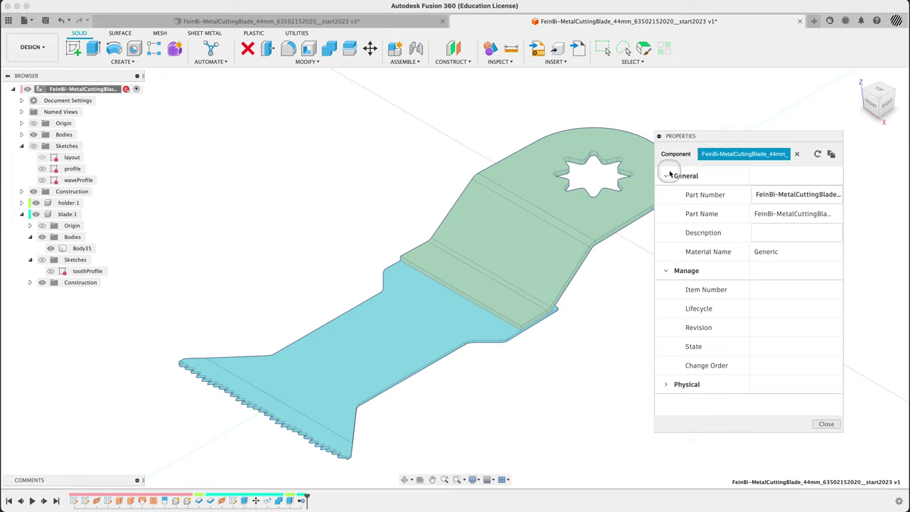
left_click(667, 179)
left_click(666, 195)
left_click(667, 214)
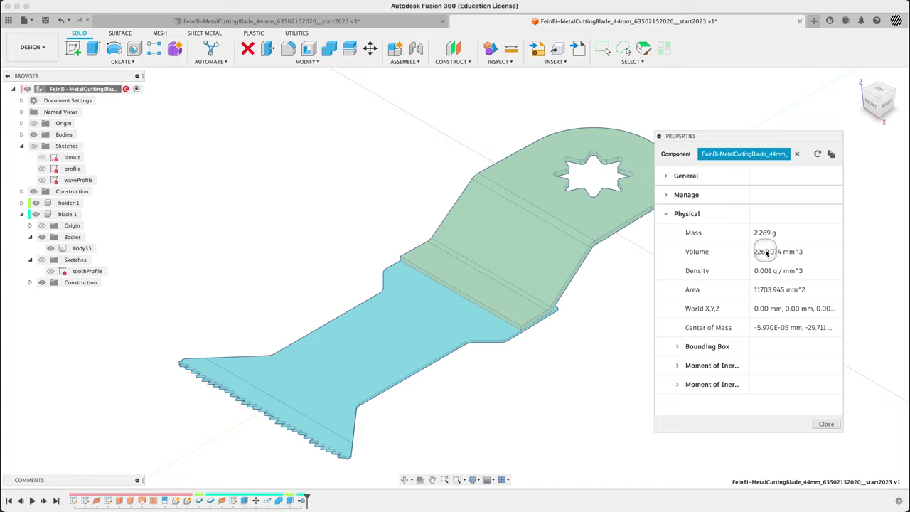
left_click(826, 424)
Change the document units to Centimeter in Document Settings.
left_click(79, 89)
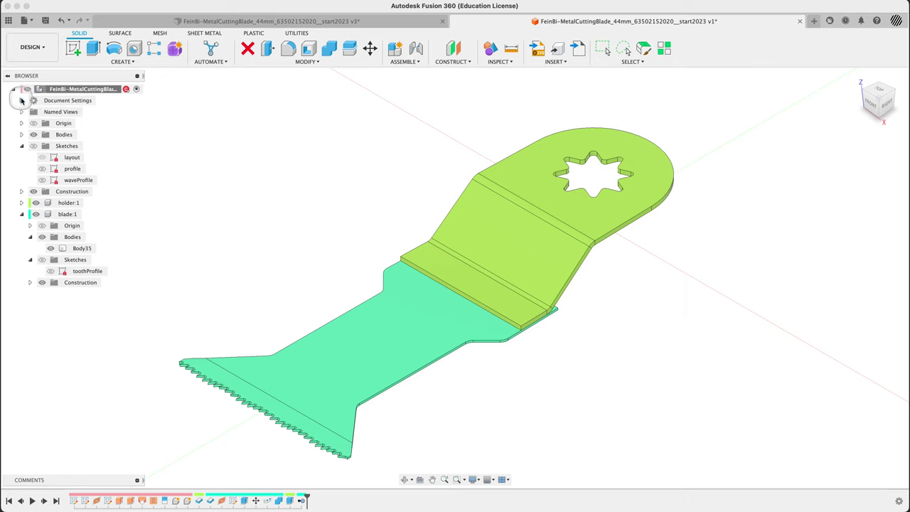
left_click(21, 100)
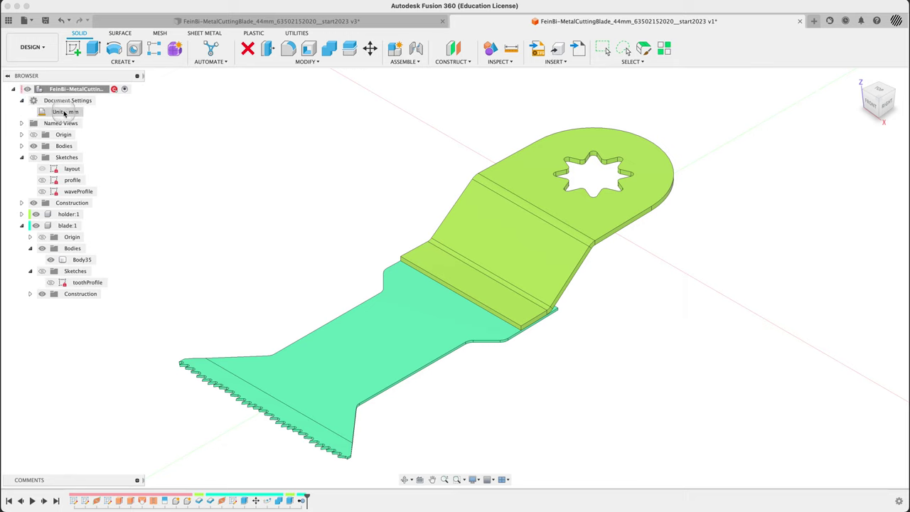
left_click(86, 113)
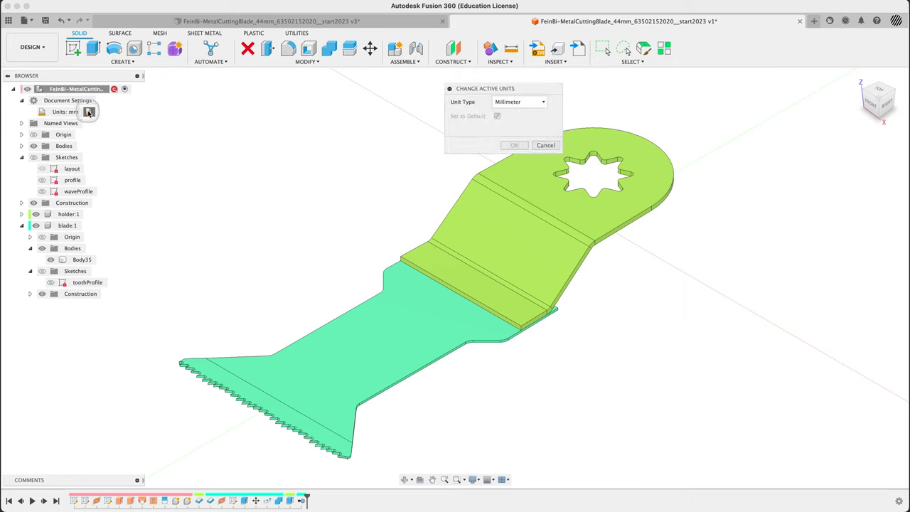
left_click(507, 105)
left_click(516, 113)
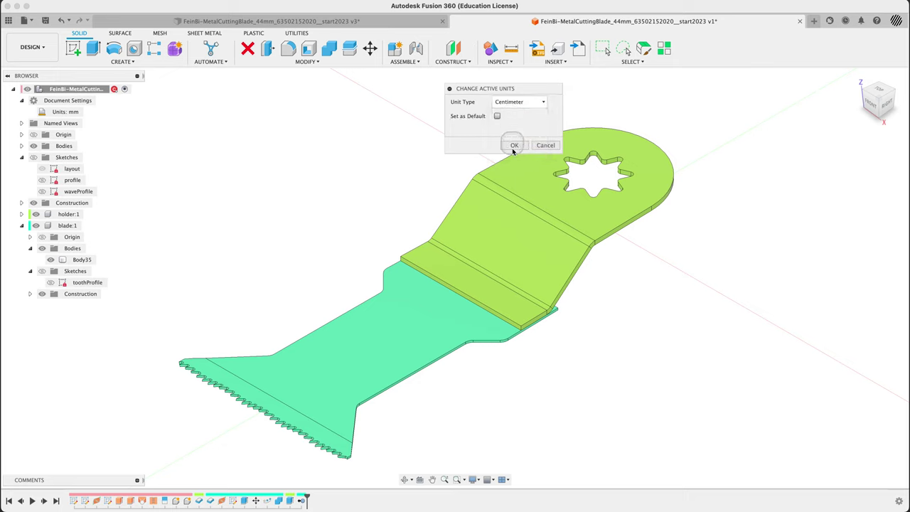
left_click(514, 145)
Open the top-level design's Properties and read the Physical volume of 2.269 cm^3.
right_click(92, 91)
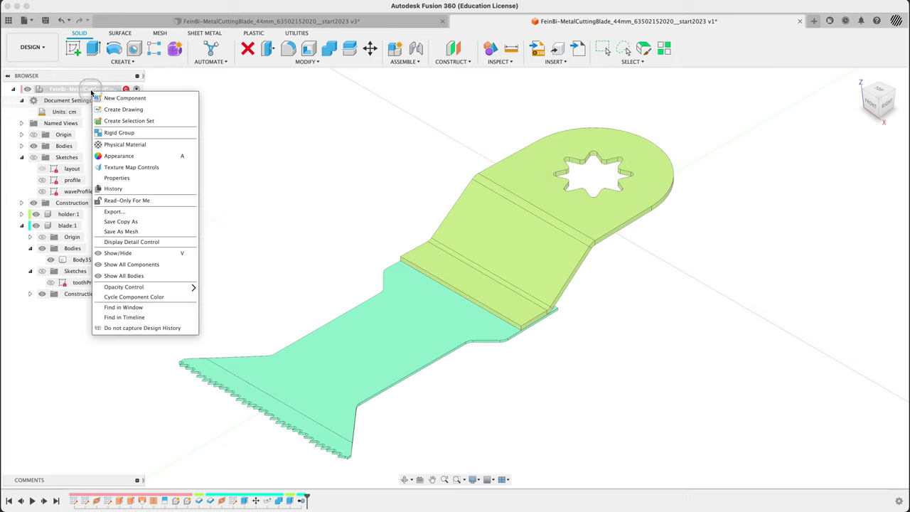
left_click(132, 177)
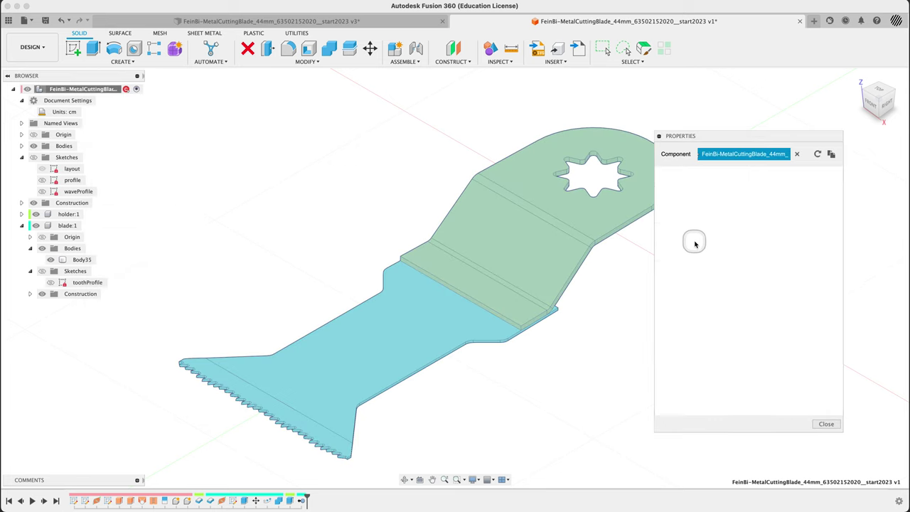
left_click(796, 155)
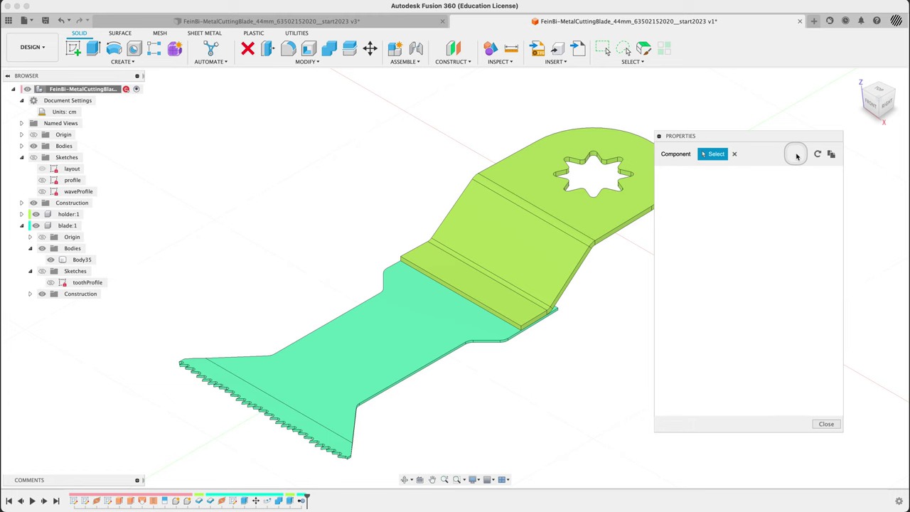
left_click(81, 91)
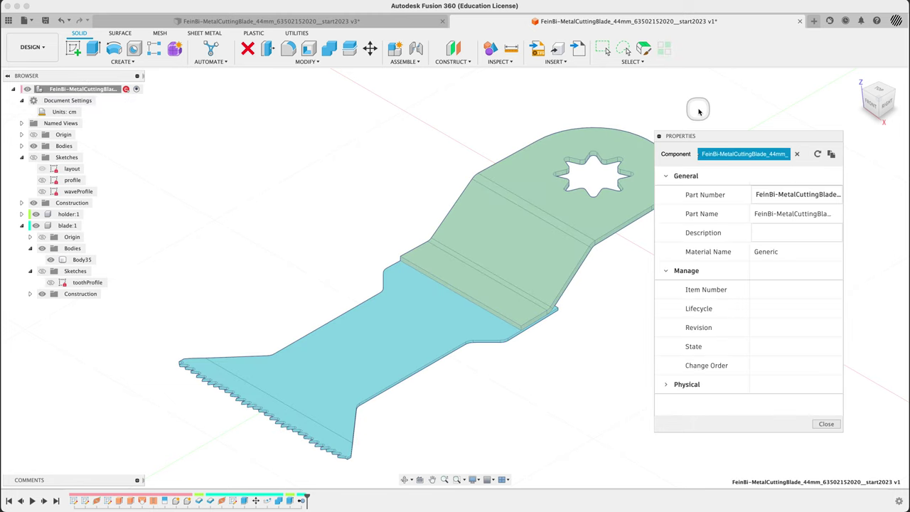
left_click(666, 176)
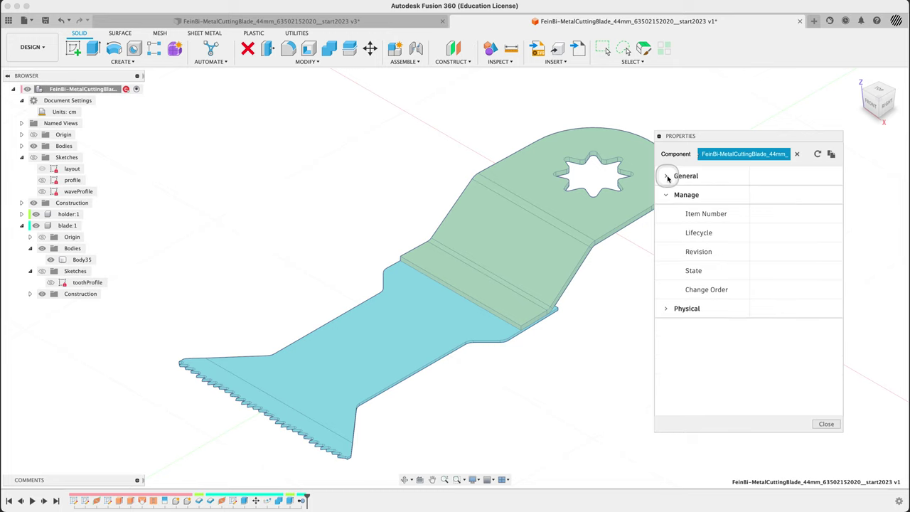
left_click(666, 195)
left_click(666, 214)
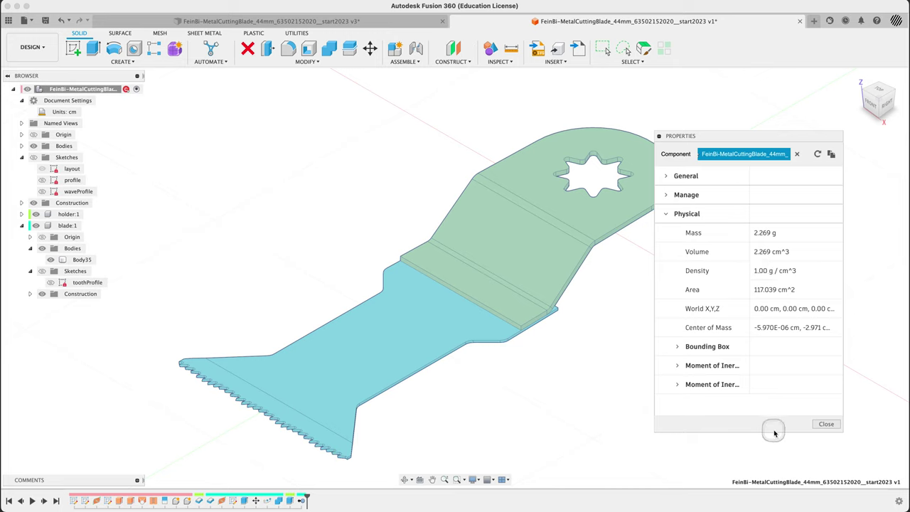
left_click(834, 424)
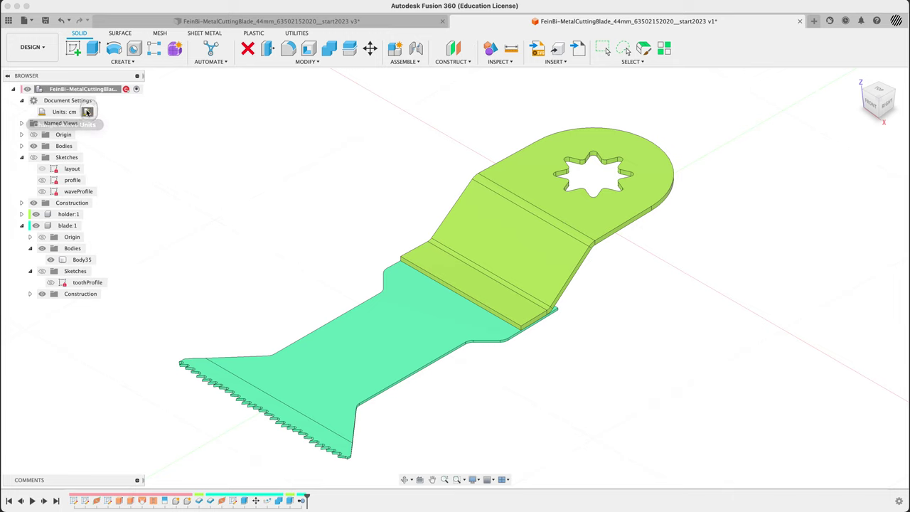
Switch the document units back to millimetres.
left_click(87, 112)
left_click(519, 102)
left_click(524, 125)
left_click(510, 145)
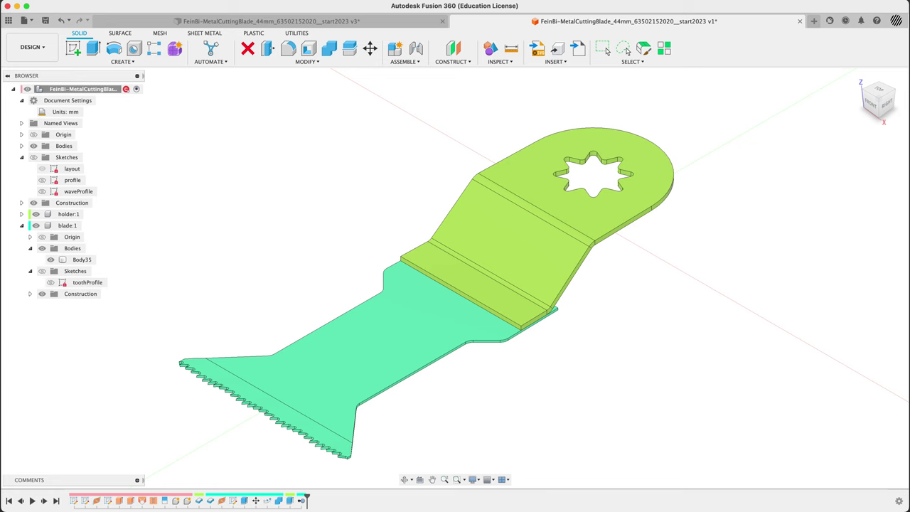
Show the root component's Physical properties: volume 2269.074 mm^3 and mass 2.269 g.
right_click(75, 89)
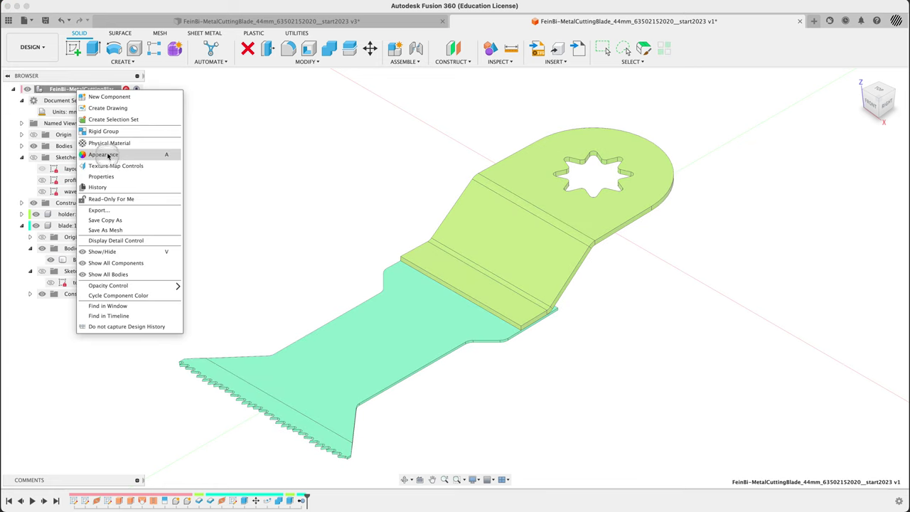
left_click(146, 176)
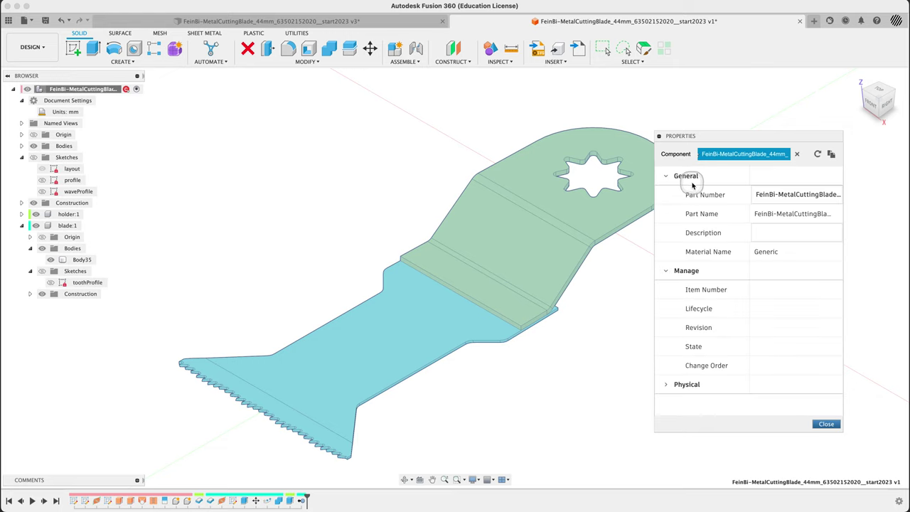
left_click(668, 178)
left_click(667, 196)
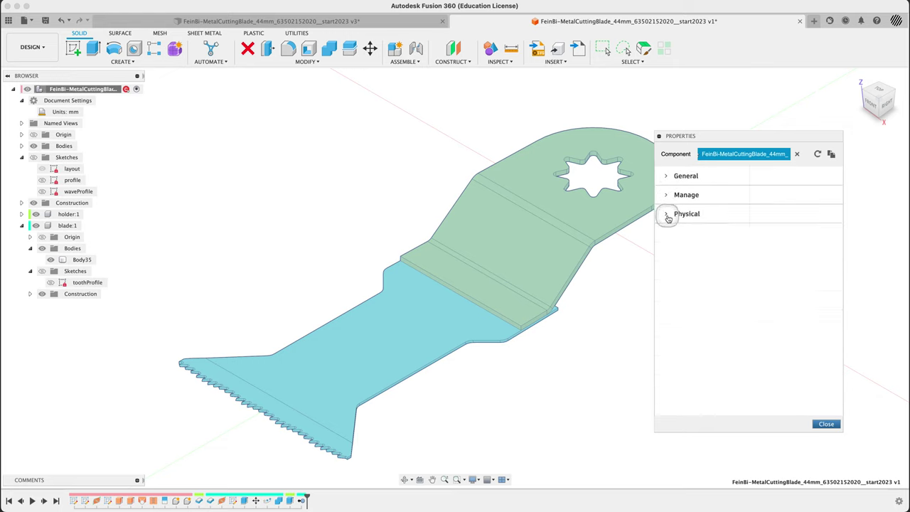
left_click(667, 215)
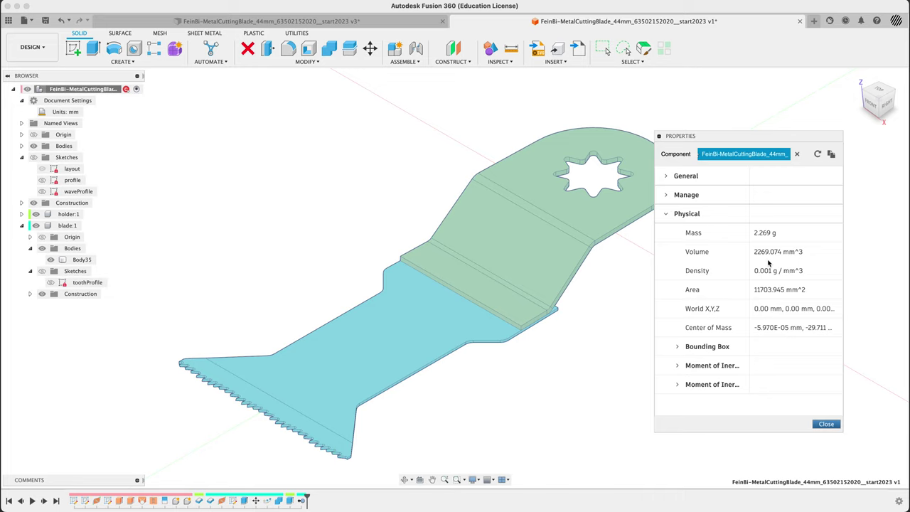
Close Properties and group the four timeline features Extrude1 through SurfaceStitch1.
left_click(827, 425)
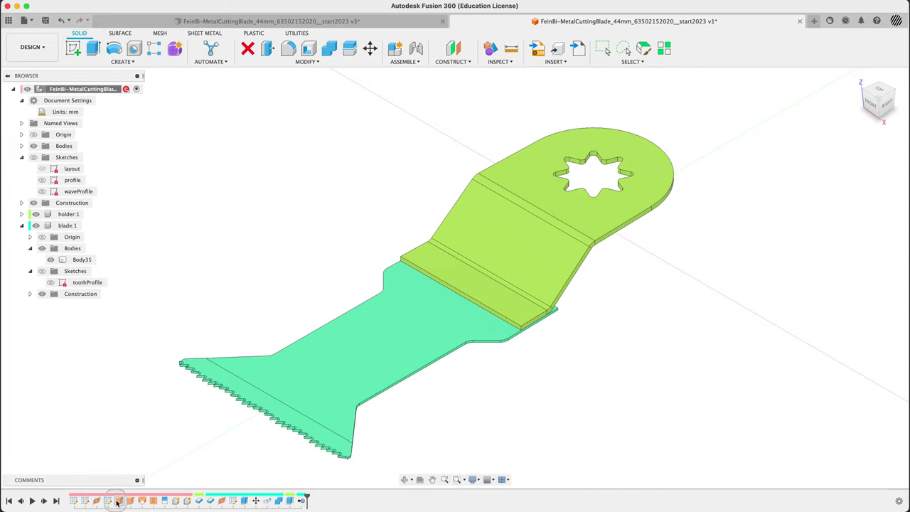
left_click(120, 501)
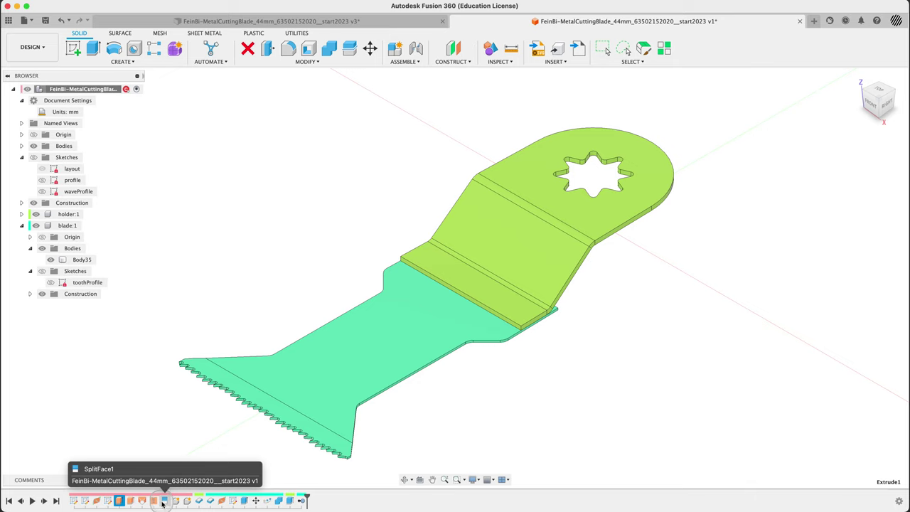
left_click(154, 501, "shift")
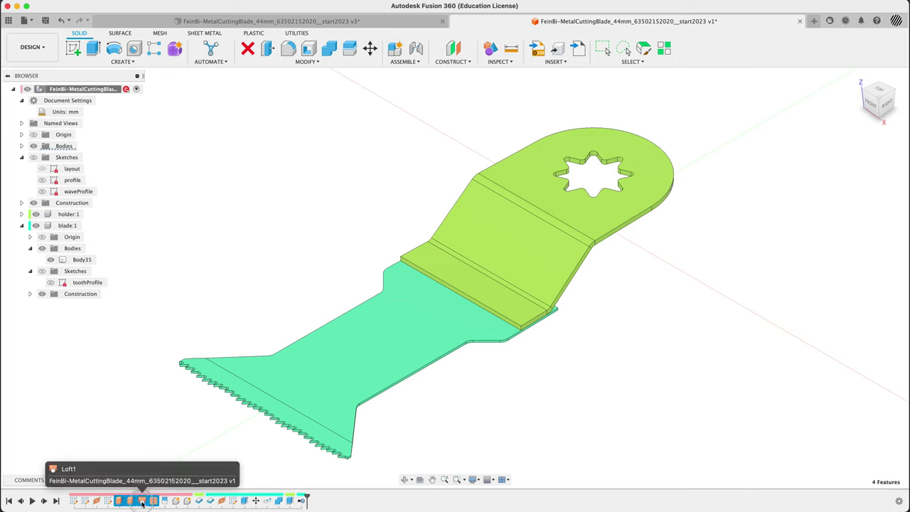
right_click(142, 502)
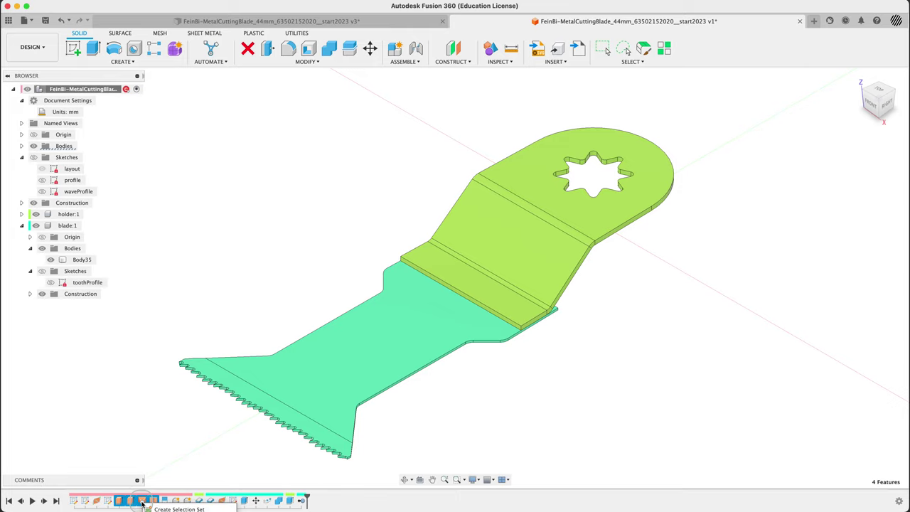
left_click(148, 446)
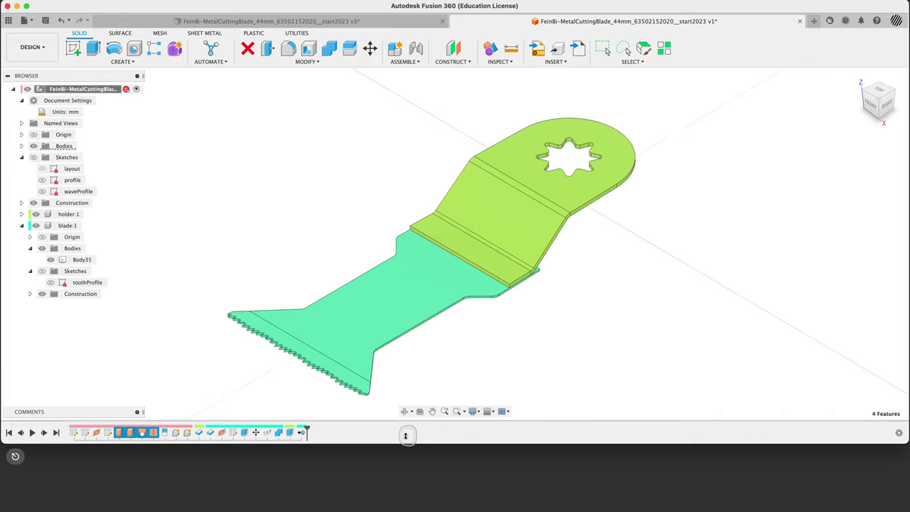
left_click(131, 427)
right_click(131, 427)
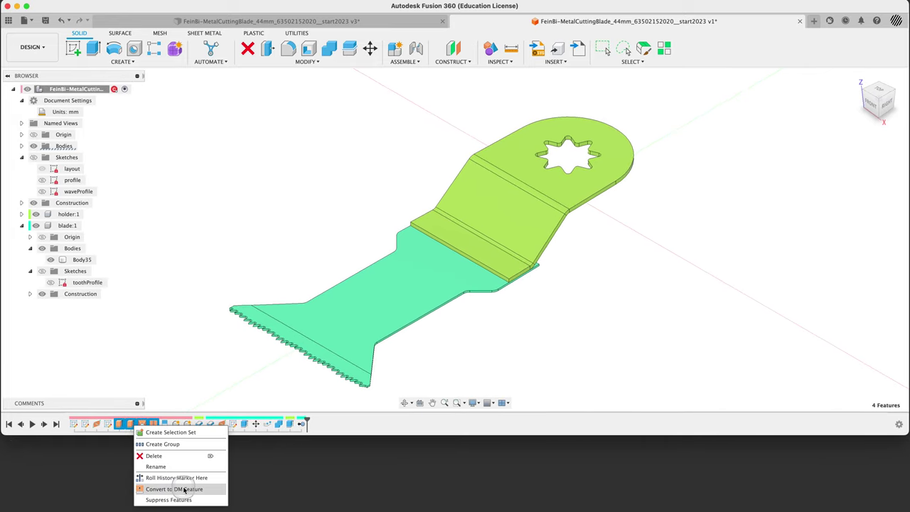
left_click(170, 444)
left_click(131, 424)
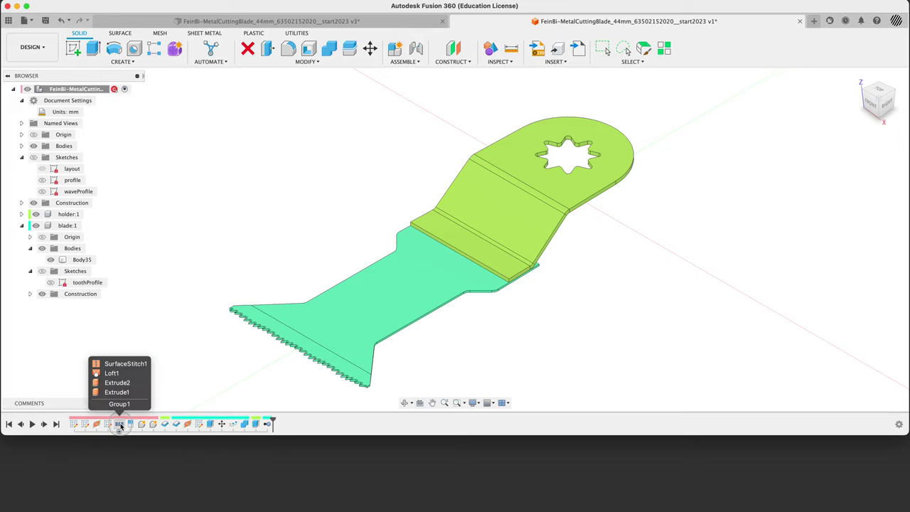
Rename the new timeline group to 'surfacing'.
right_click(121, 425)
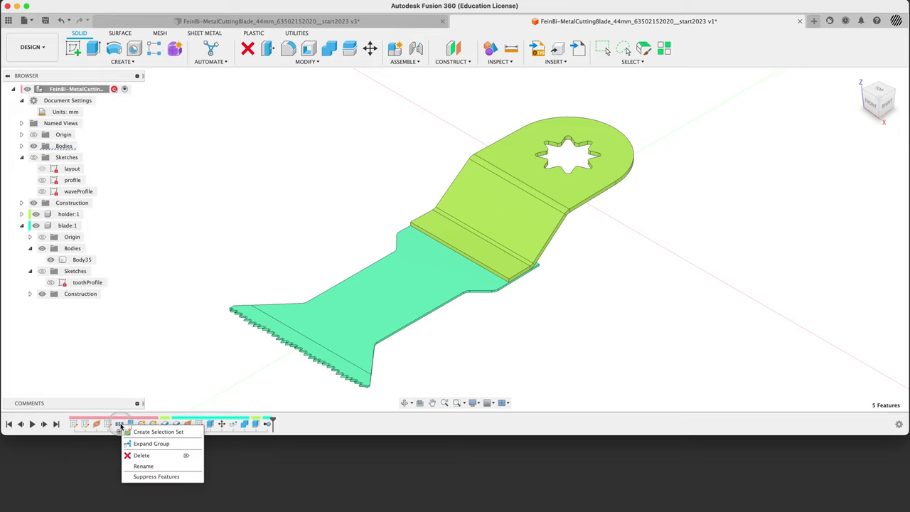
left_click(144, 467)
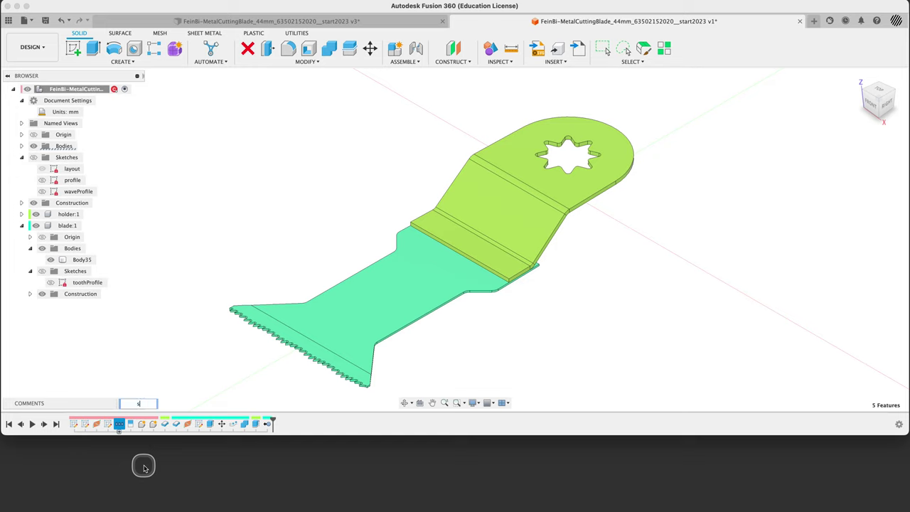
type("surface")
key("BackSpace")
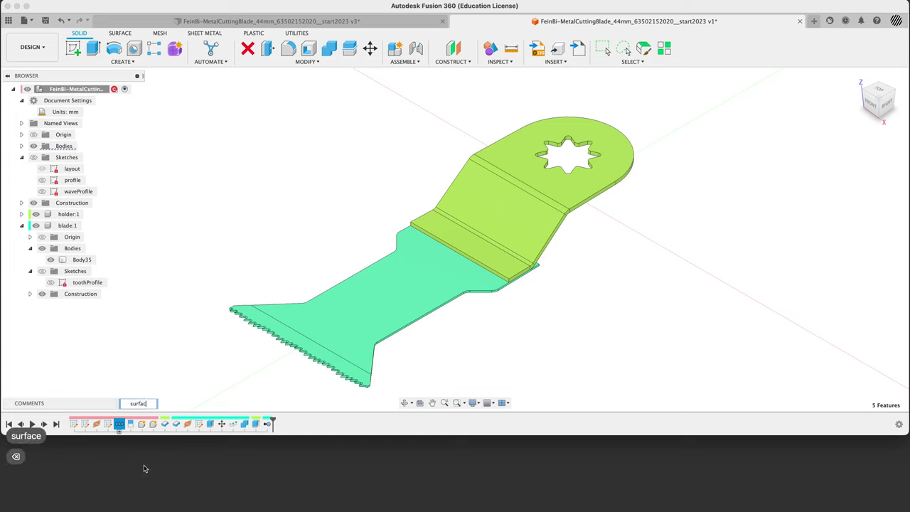
type("ing")
key("Return")
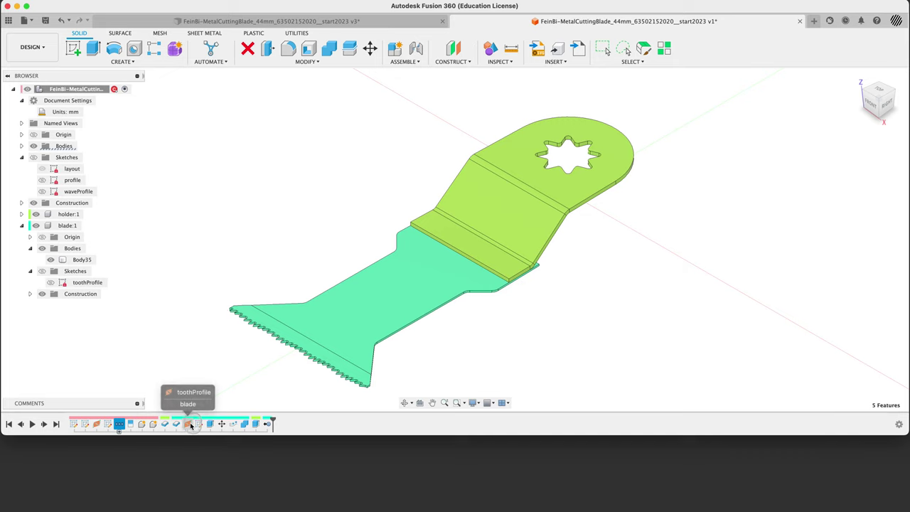
Group the tooth-making timeline features and name the group 'makeTeeth'.
left_click_drag(191, 425, 244, 425)
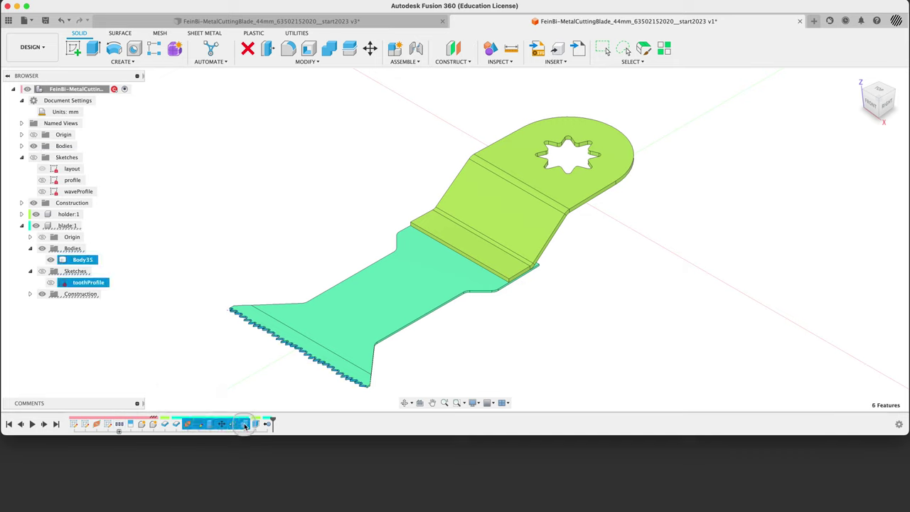
right_click(245, 425)
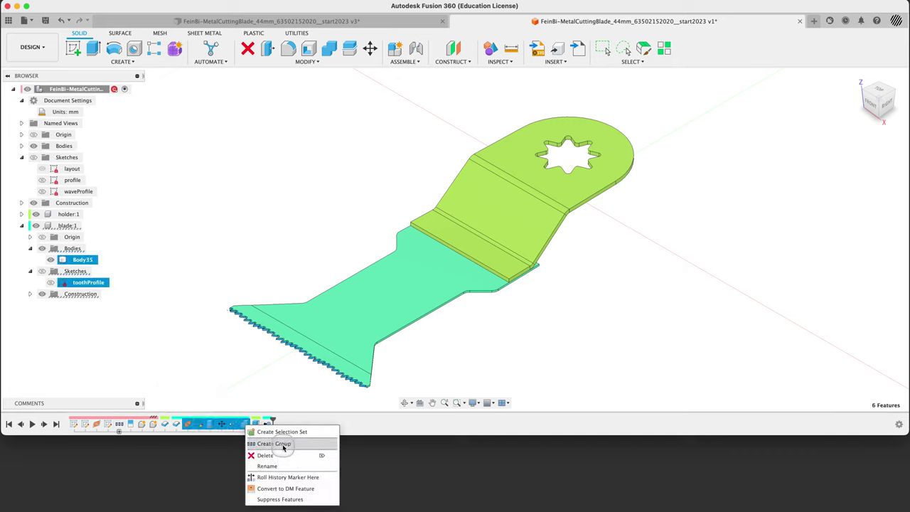
left_click(269, 442)
right_click(189, 425)
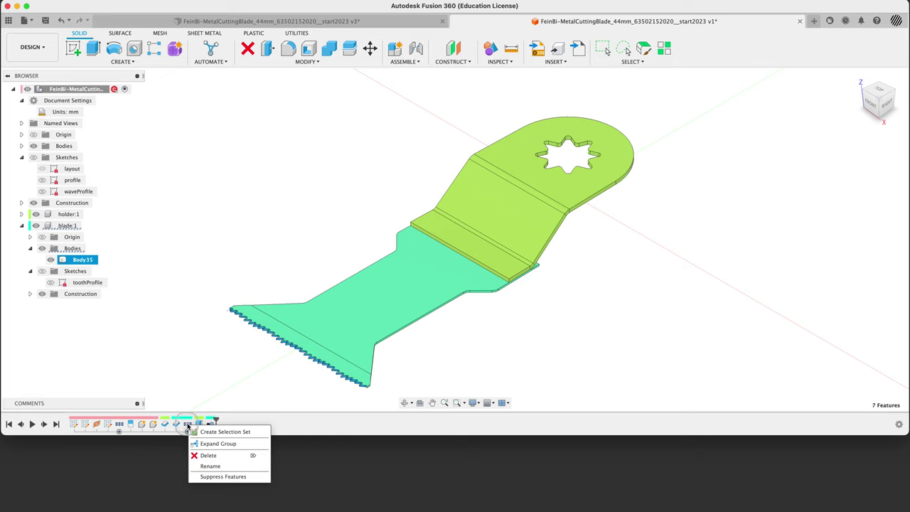
left_click(221, 466)
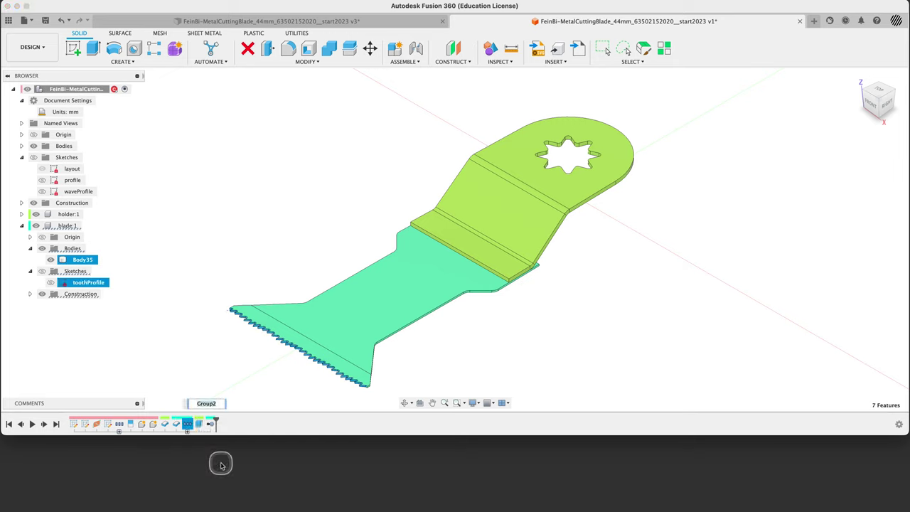
type("makeTe")
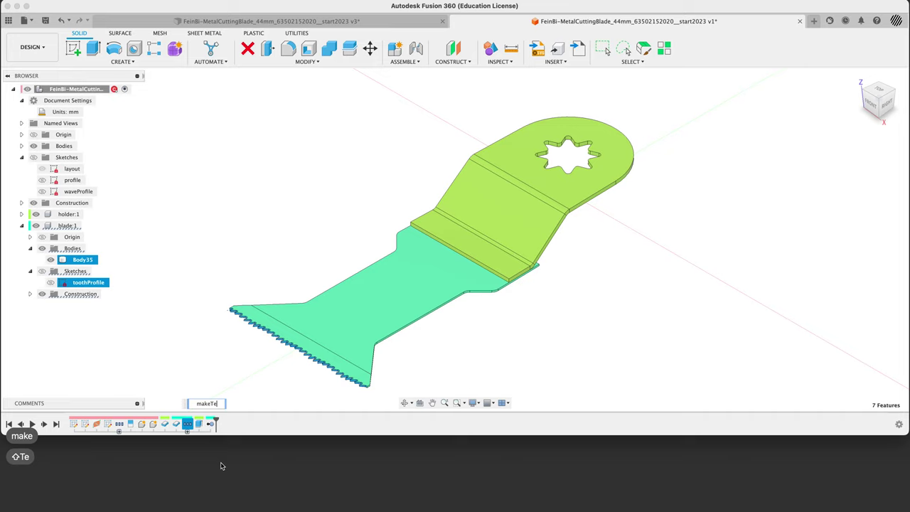
type("eth")
key("Return")
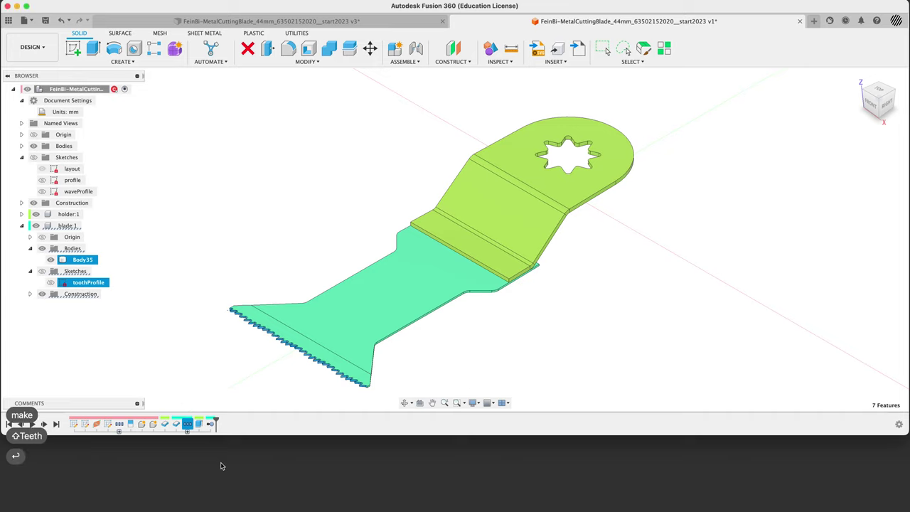
left_click(203, 388)
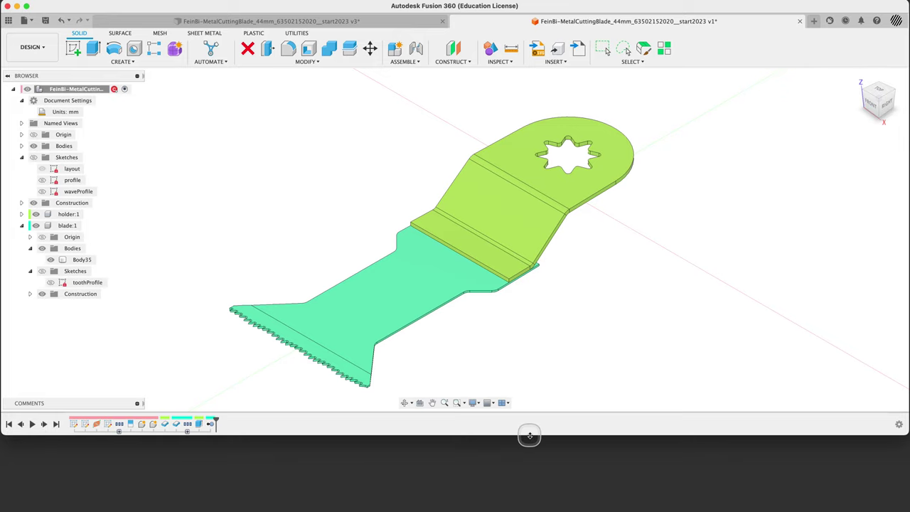
middle_click_drag(530, 435, 531, 459, "shift")
left_click_drag(531, 478, 536, 509)
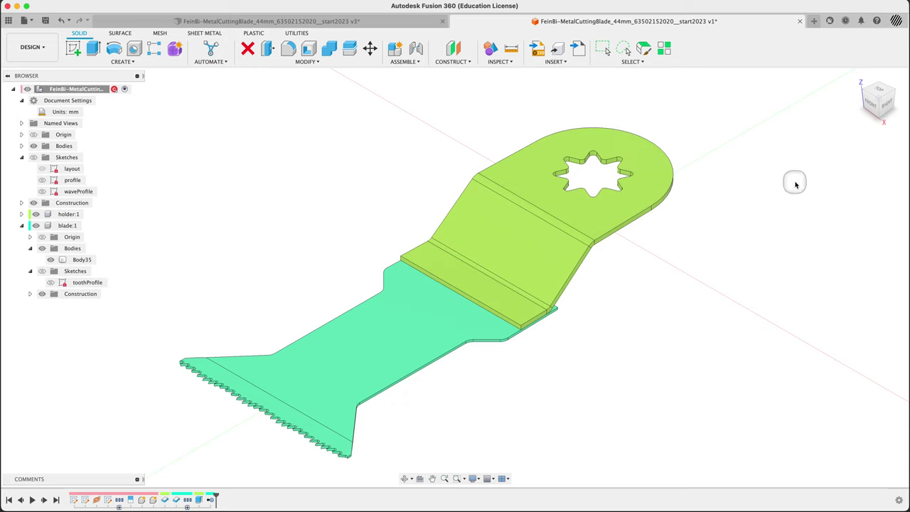
right_click(85, 90)
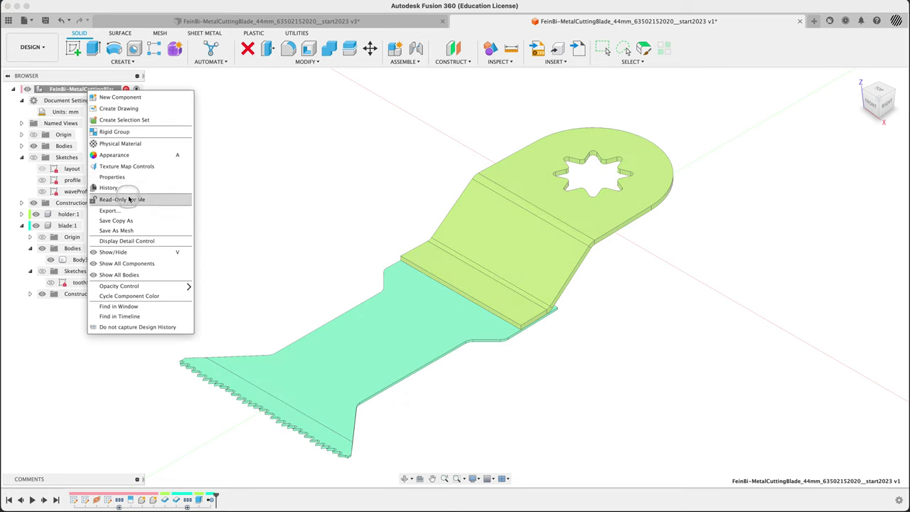
left_click(126, 177)
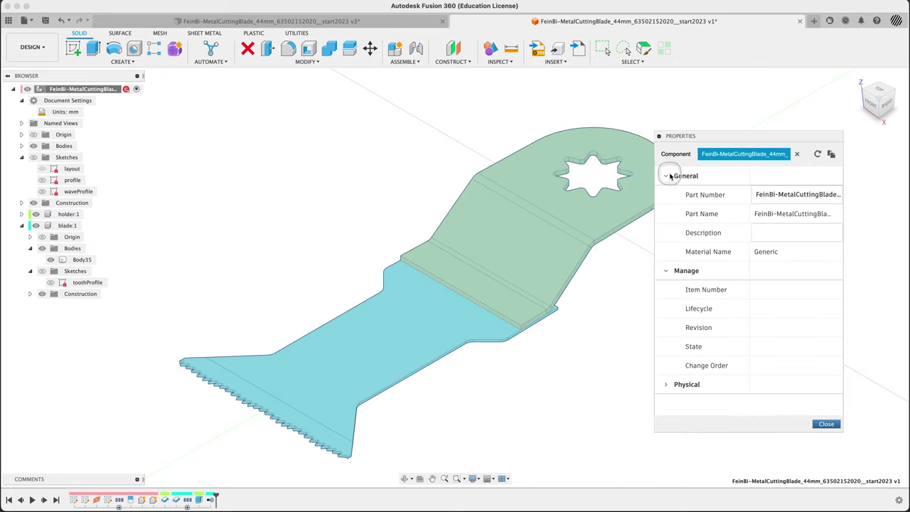
left_click(668, 176)
left_click(667, 195)
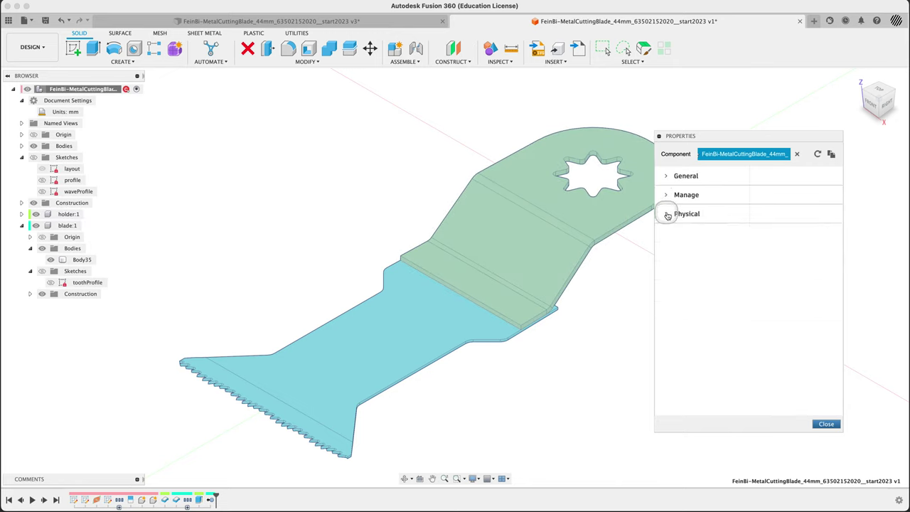
left_click(668, 214)
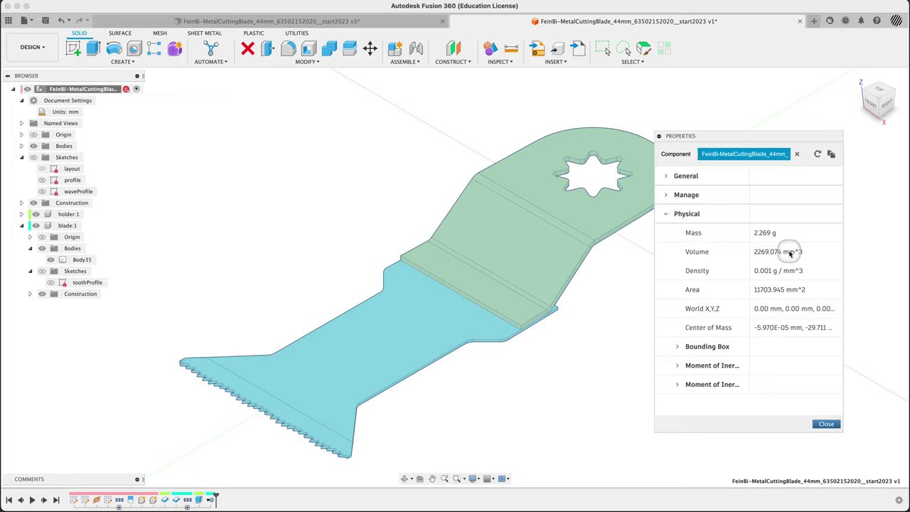
left_click(825, 424)
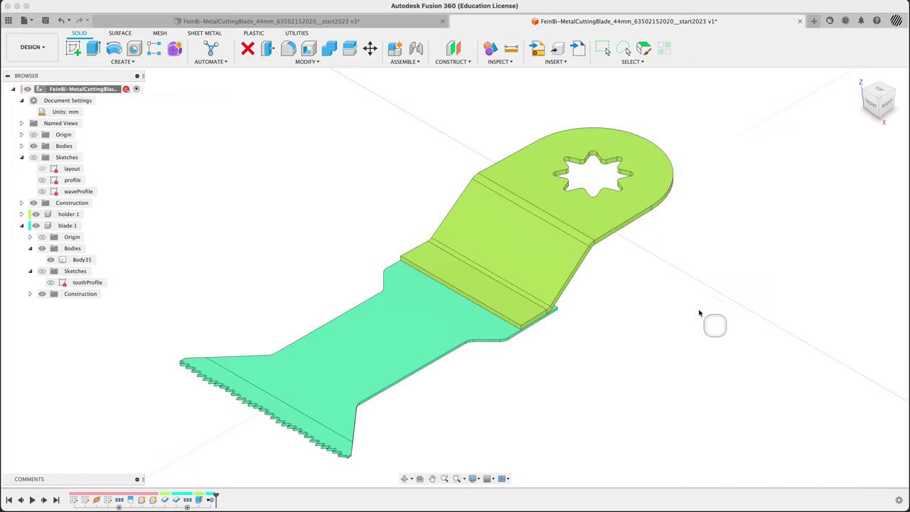